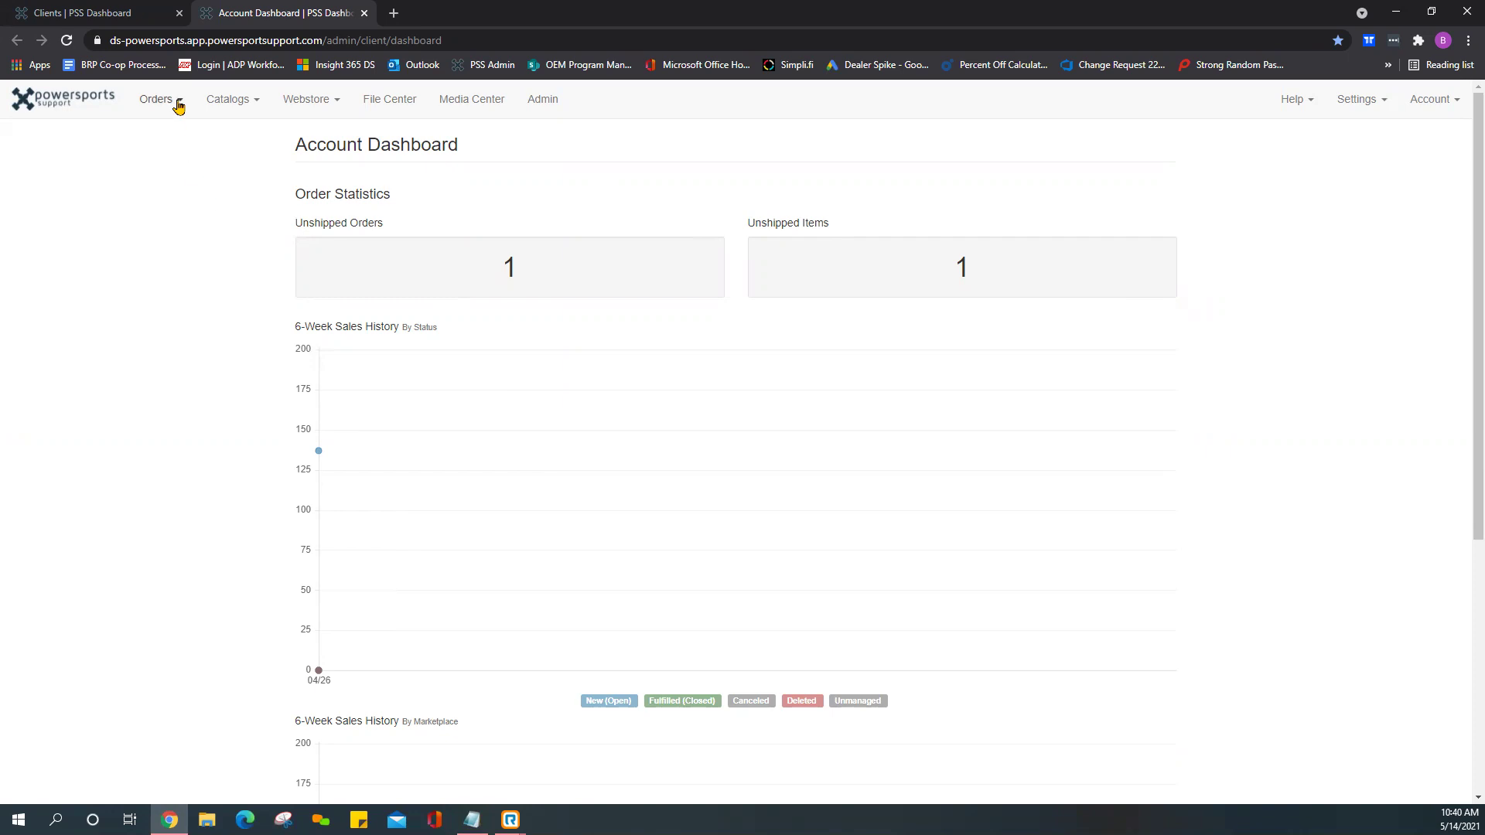
Open the Private Catalog Lookup page through Catalogs > Search Private.
{"action": "left_click", "coordinate": [258, 101]}
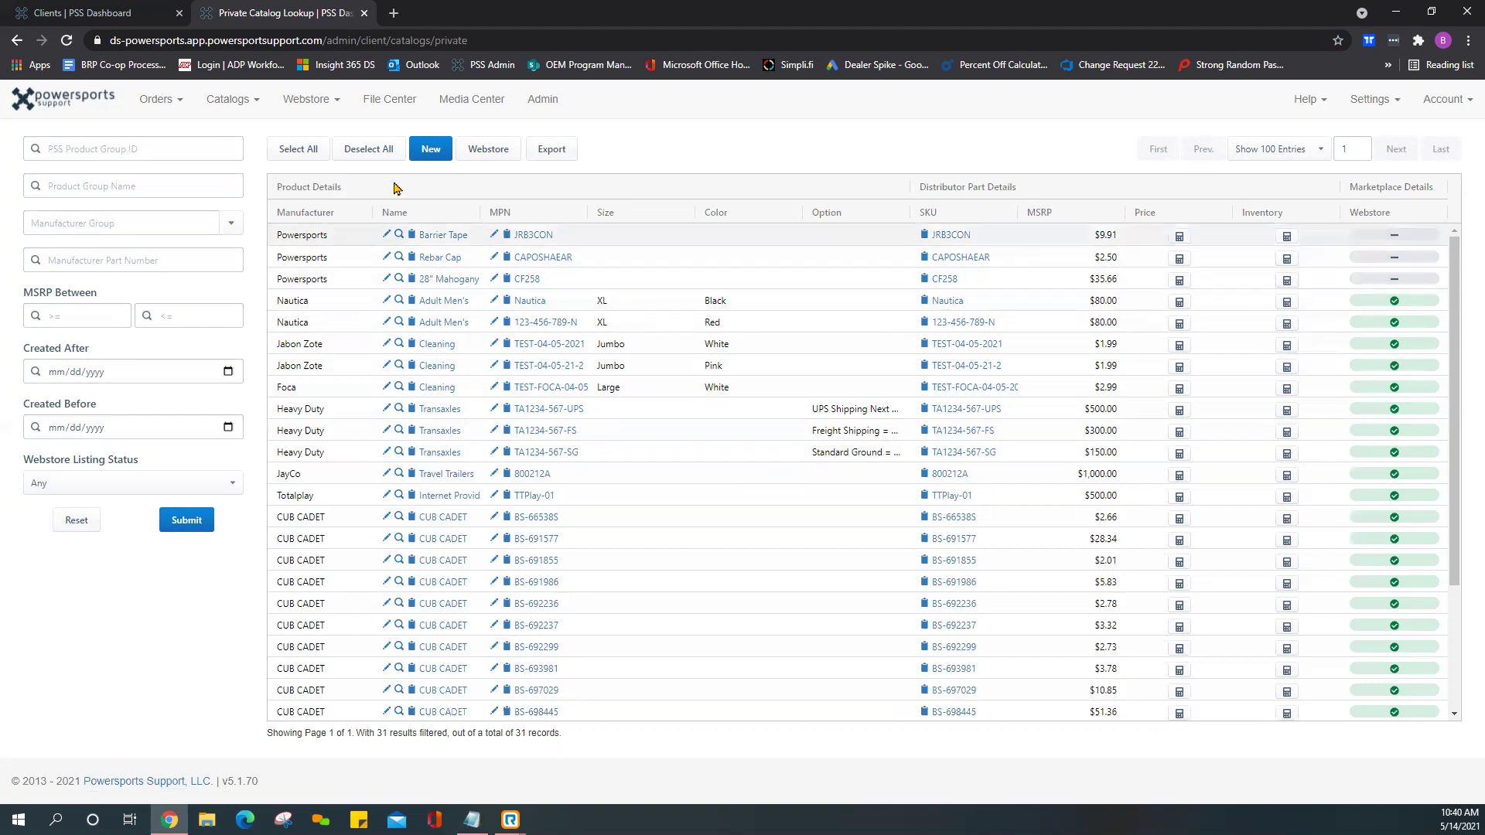
Create a new root webstore category named 'Demo Items'.
{"action": "left_click", "coordinate": [335, 102]}
{"action": "left_click", "coordinate": [332, 153]}
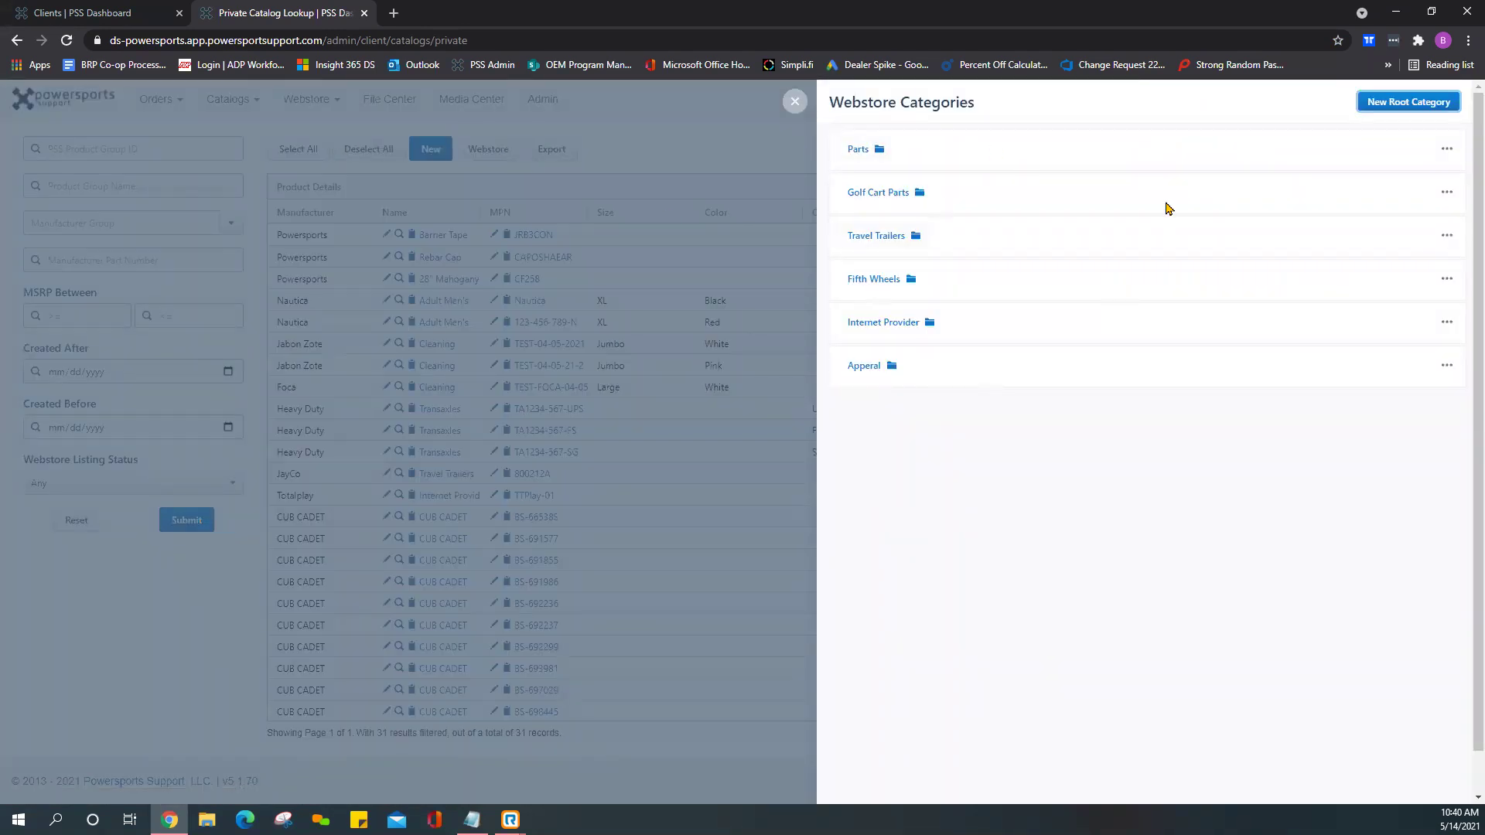
{"action": "left_click", "coordinate": [1411, 109]}
{"action": "left_click", "coordinate": [720, 261]}
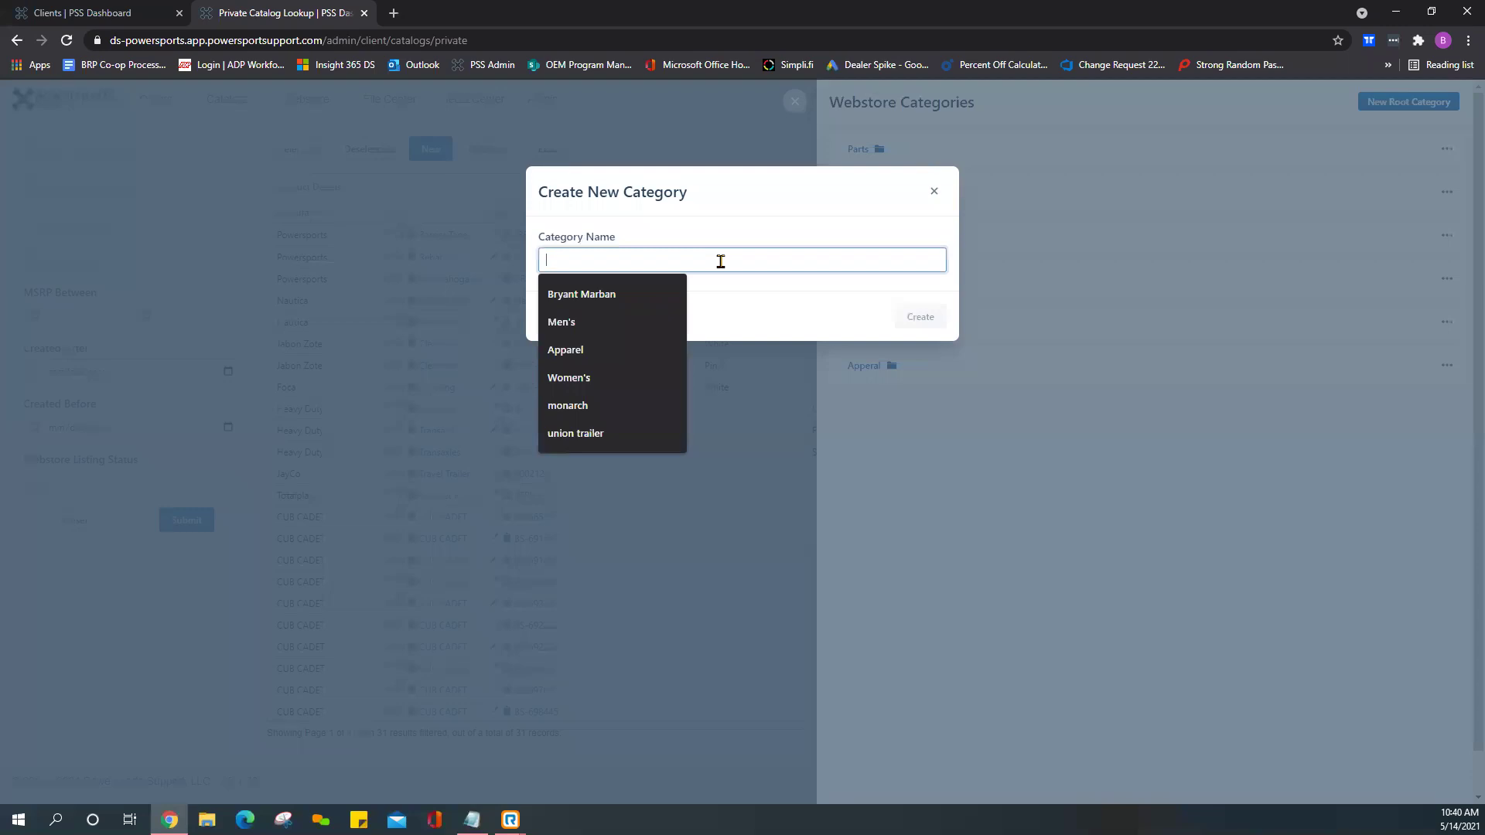
{"action": "type", "text": "Demo"}
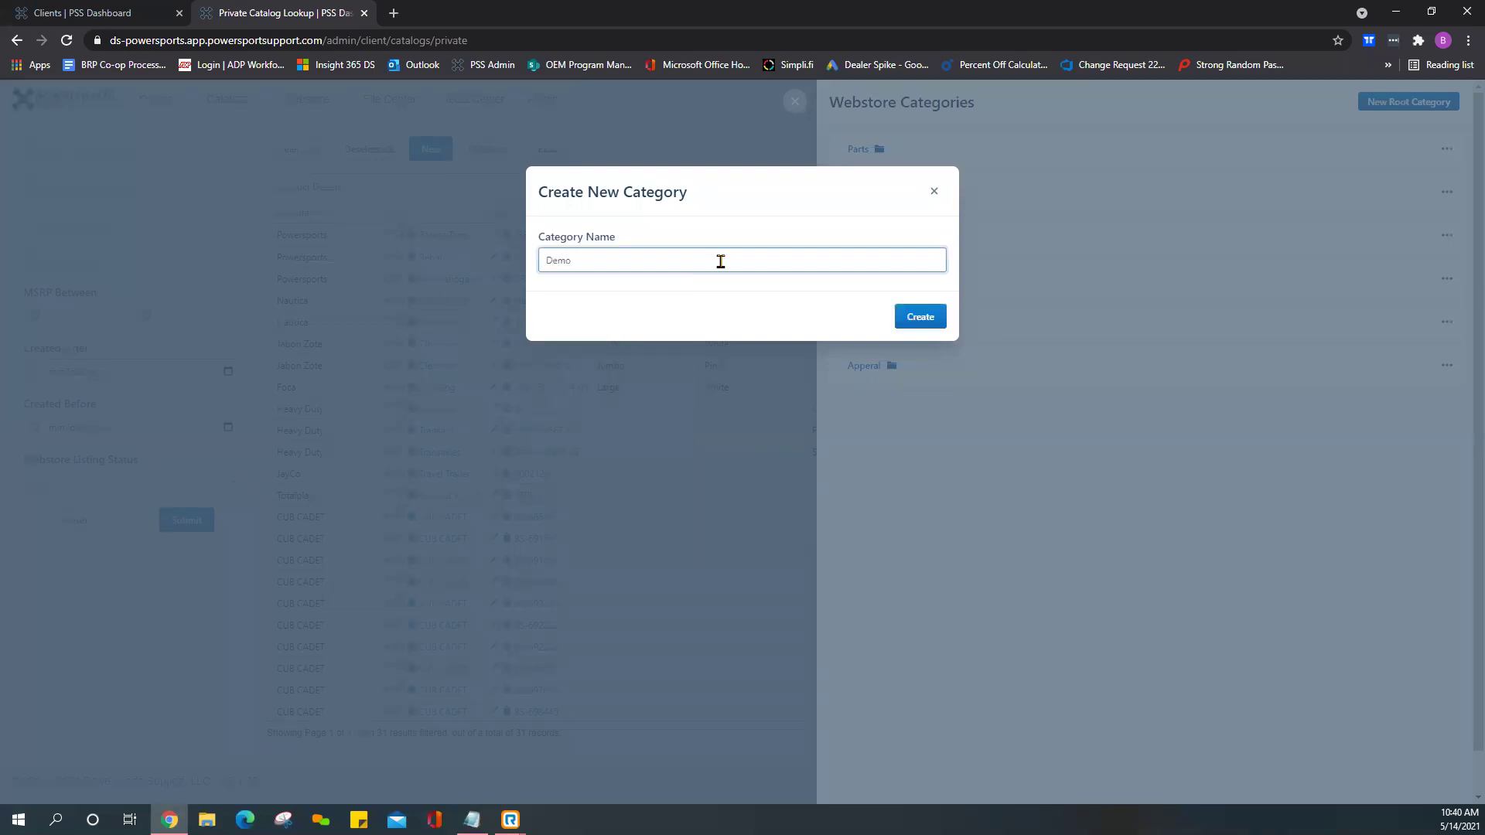
{"action": "type", "text": " Items"}
{"action": "left_click", "coordinate": [918, 318]}
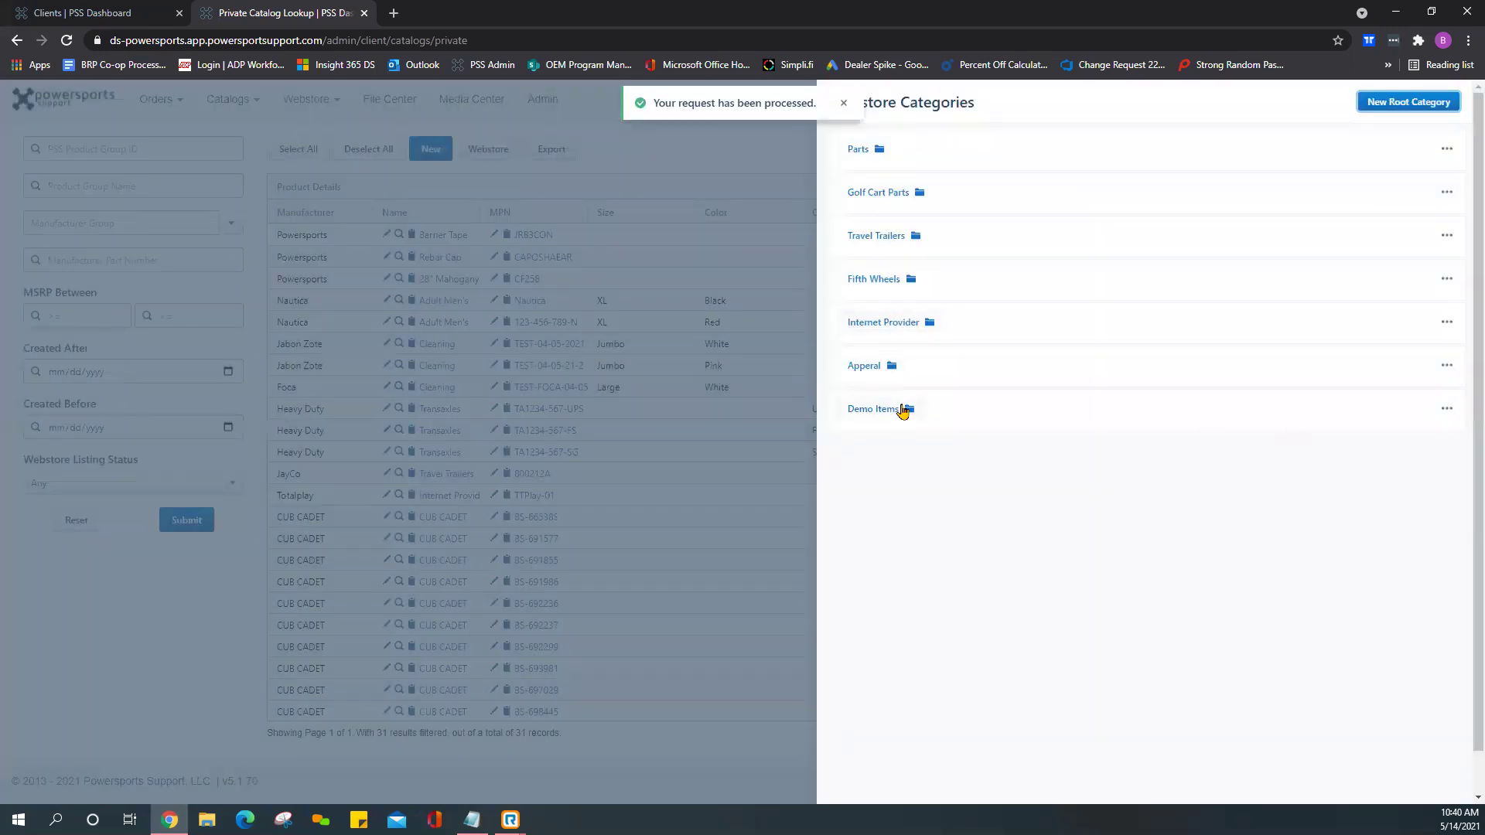
Add a 'Demo Items Sub' subcategory under Demo Items, correcting the typo.
{"action": "left_click", "coordinate": [1447, 410]}
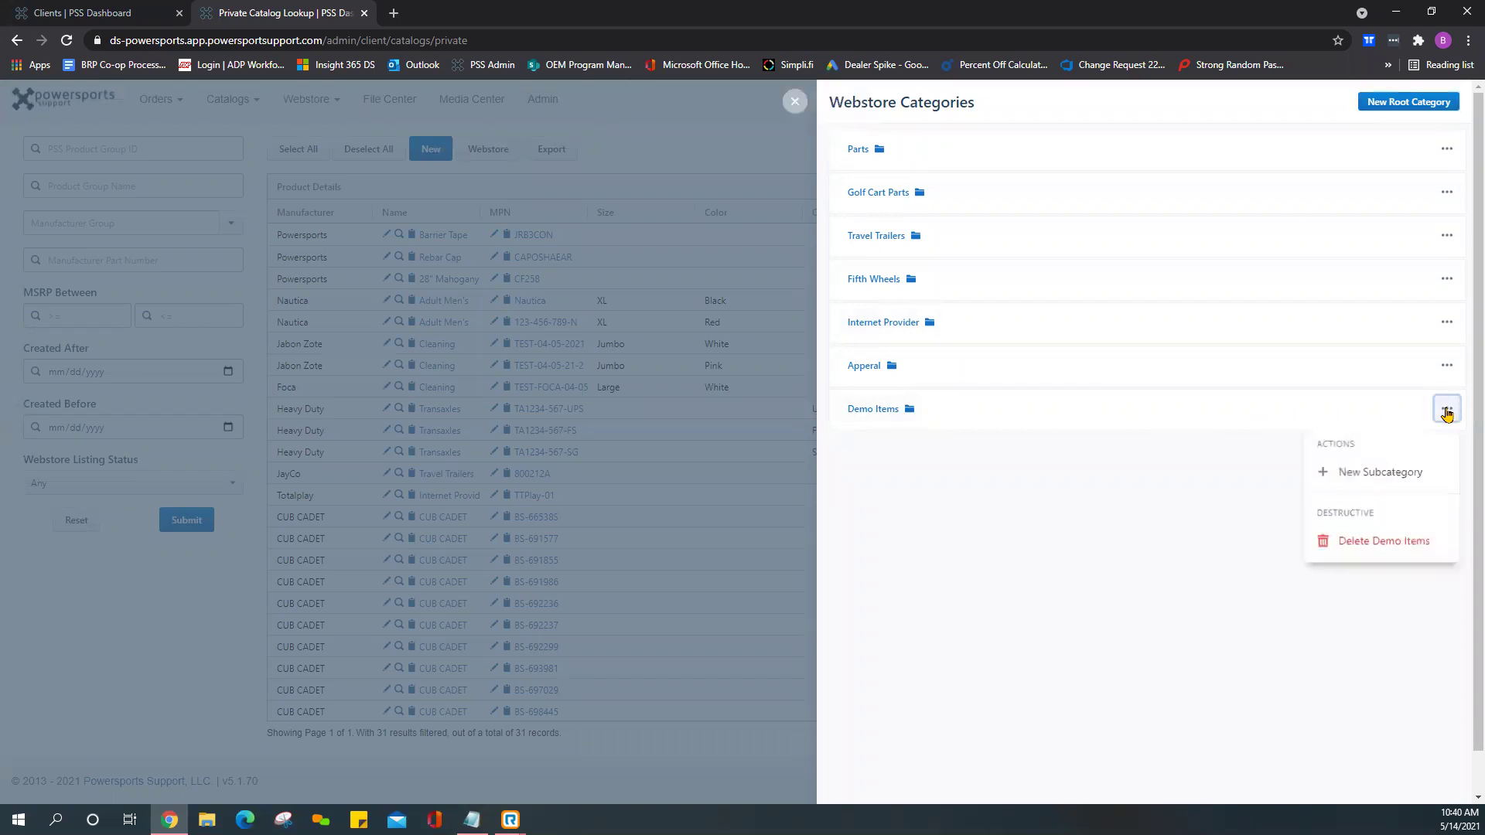
{"action": "left_click", "coordinate": [1380, 473]}
{"action": "left_click", "coordinate": [626, 261]}
{"action": "type", "text": "D"}
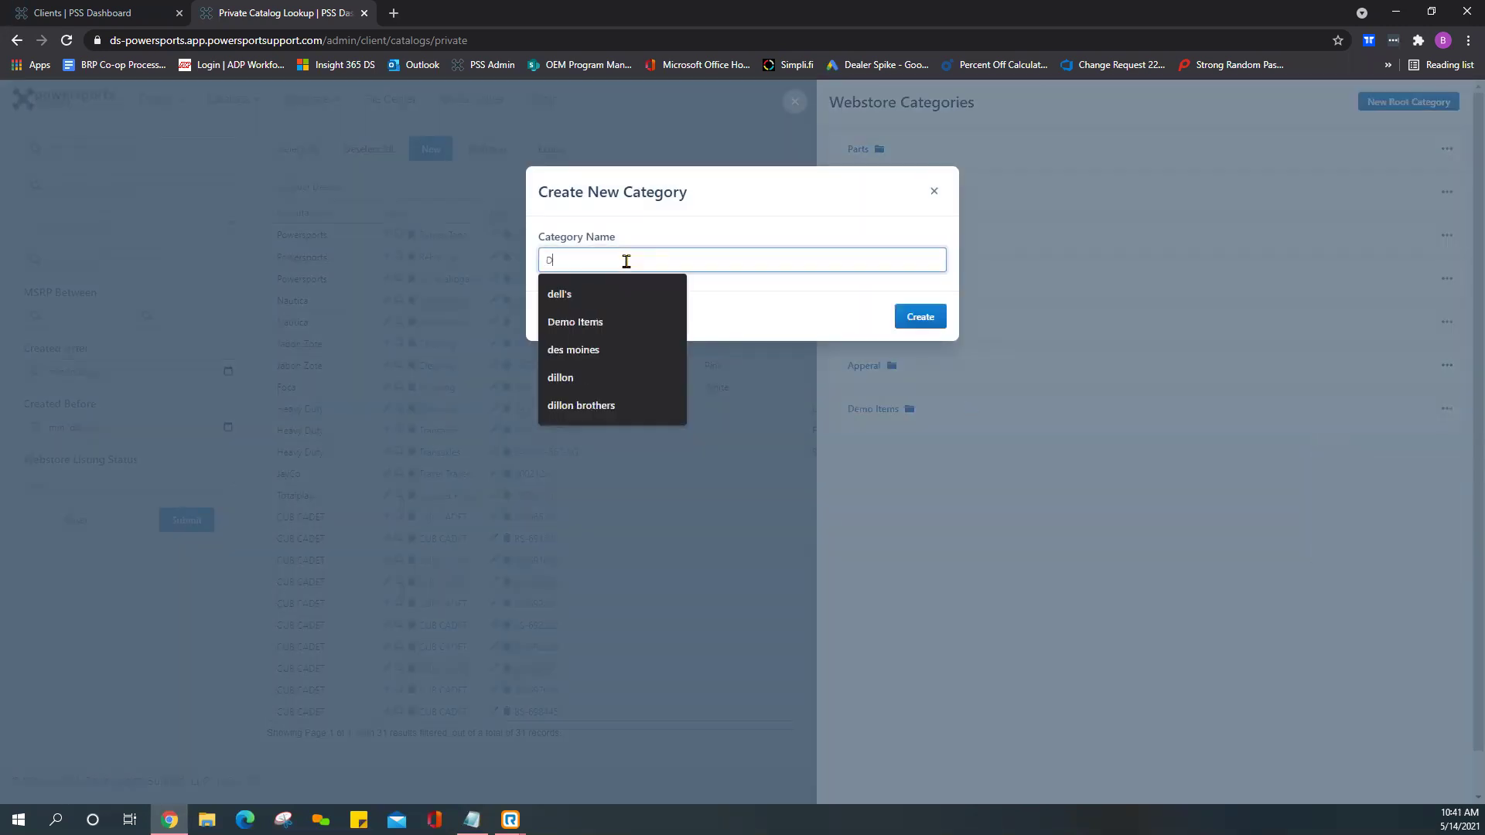
{"action": "type", "text": "emo Items"}
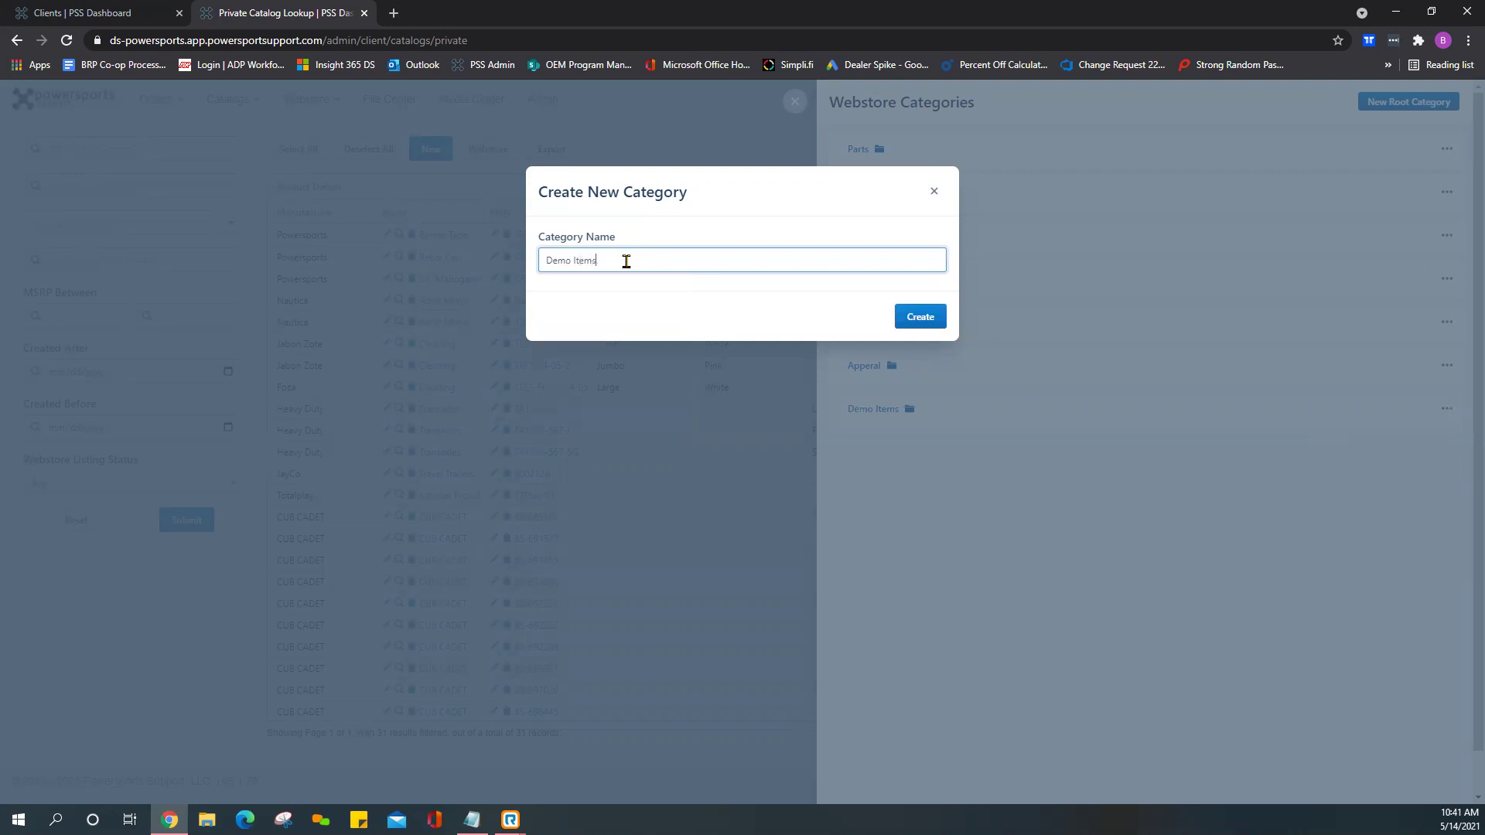
{"action": "type", "text": " Suv"}
{"action": "key", "text": "BackSpace"}
{"action": "type", "text": "b"}
{"action": "left_click", "coordinate": [909, 317]}
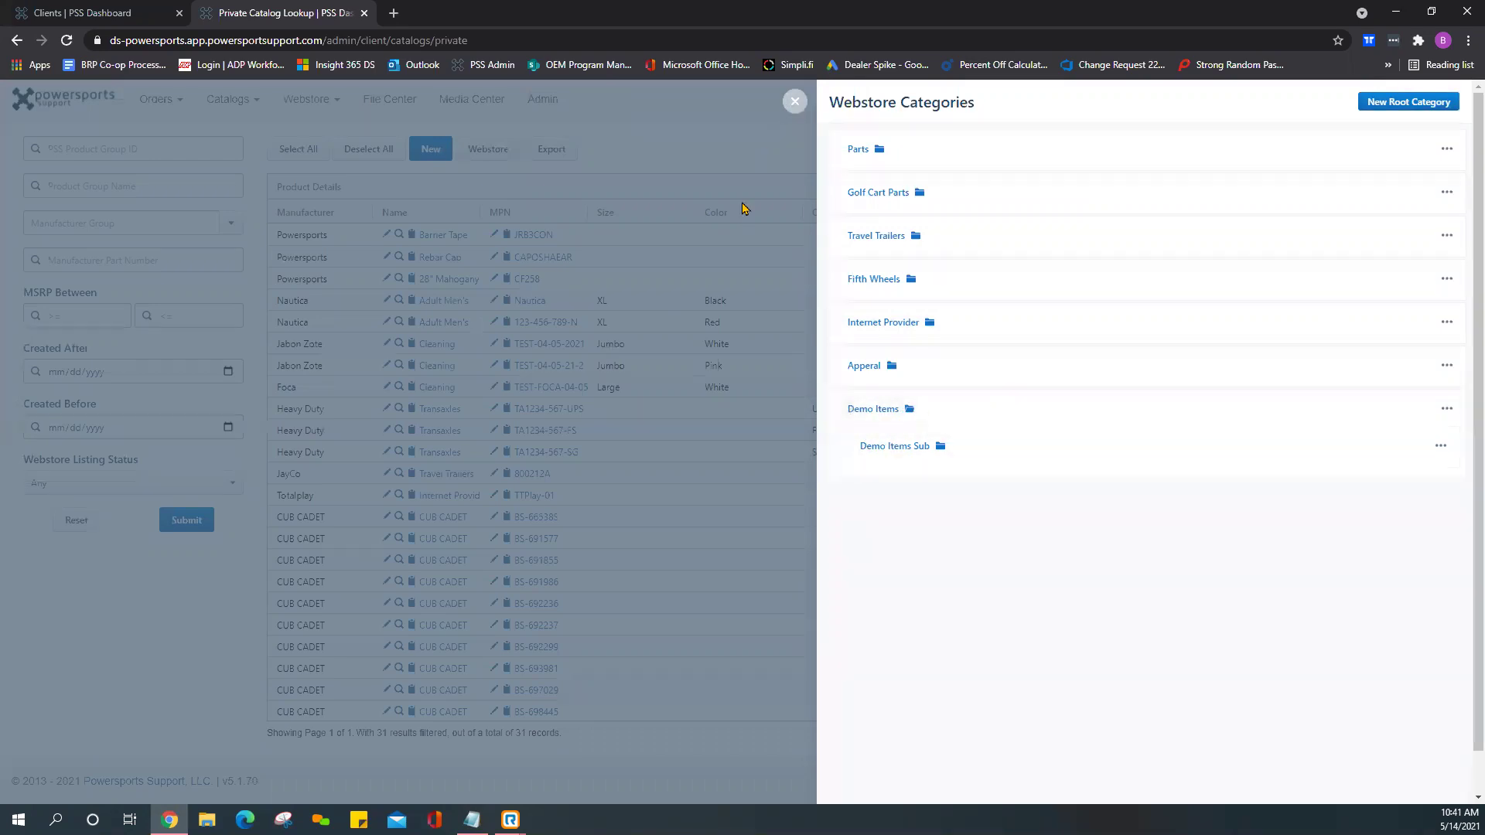
Close Webstore Categories and start a new private catalog product.
{"action": "left_click", "coordinate": [607, 363]}
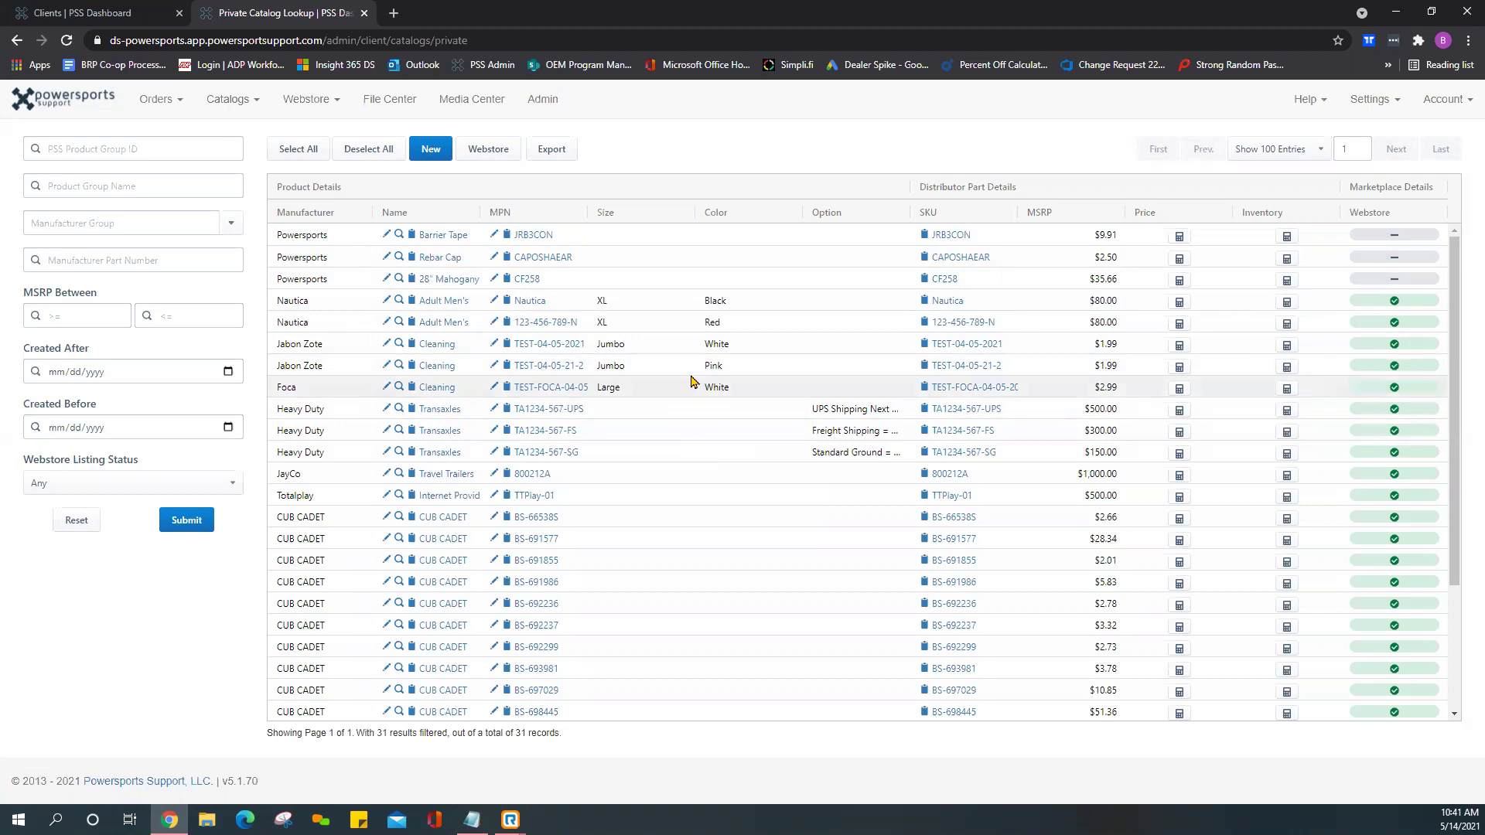
{"action": "scroll", "coordinate": [691, 381], "scroll_direction": "down", "scroll_amount": 2}
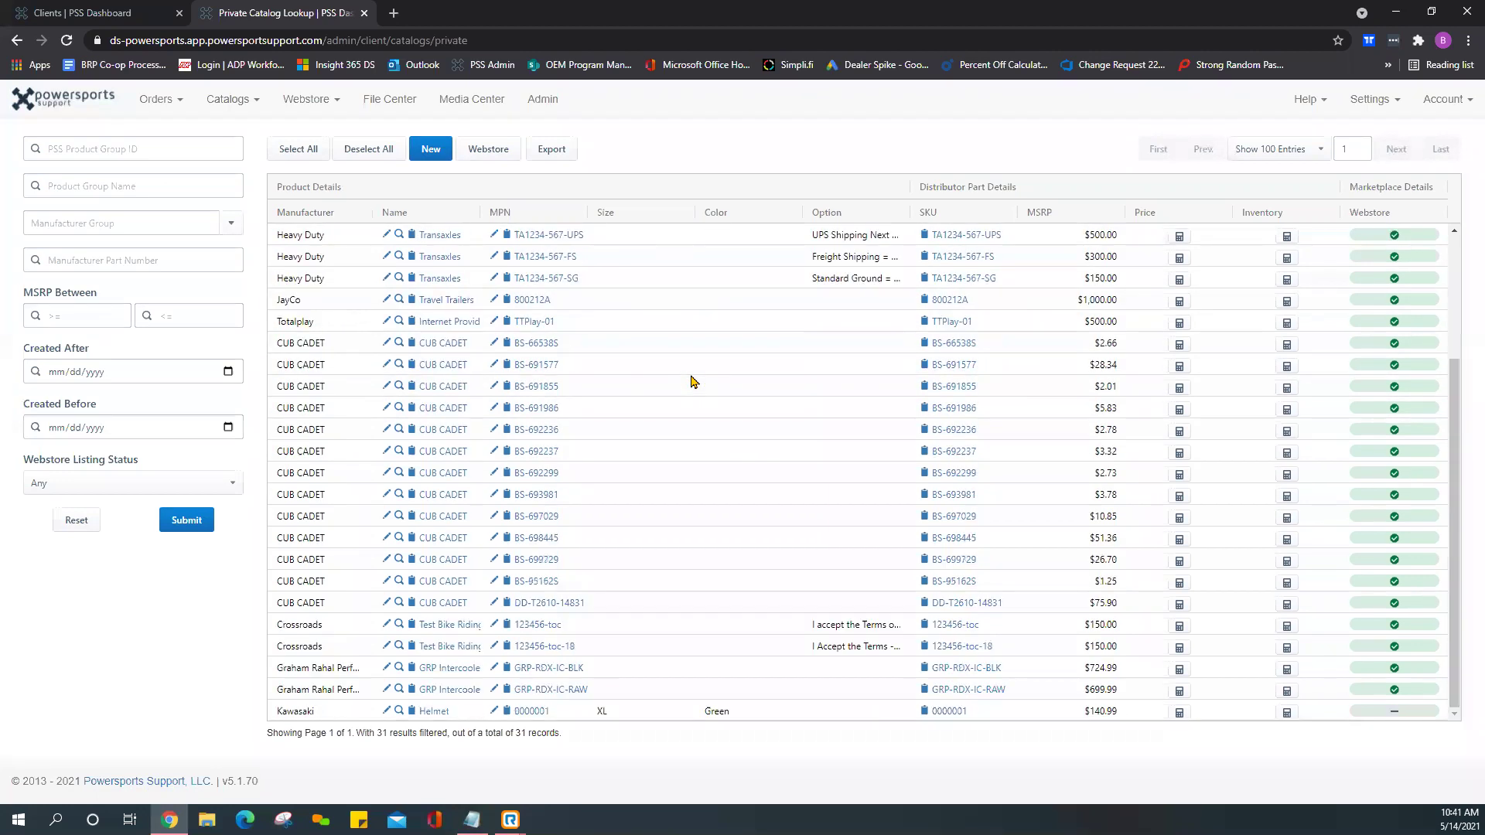
{"action": "scroll", "coordinate": [693, 379], "scroll_direction": "up", "scroll_amount": 2}
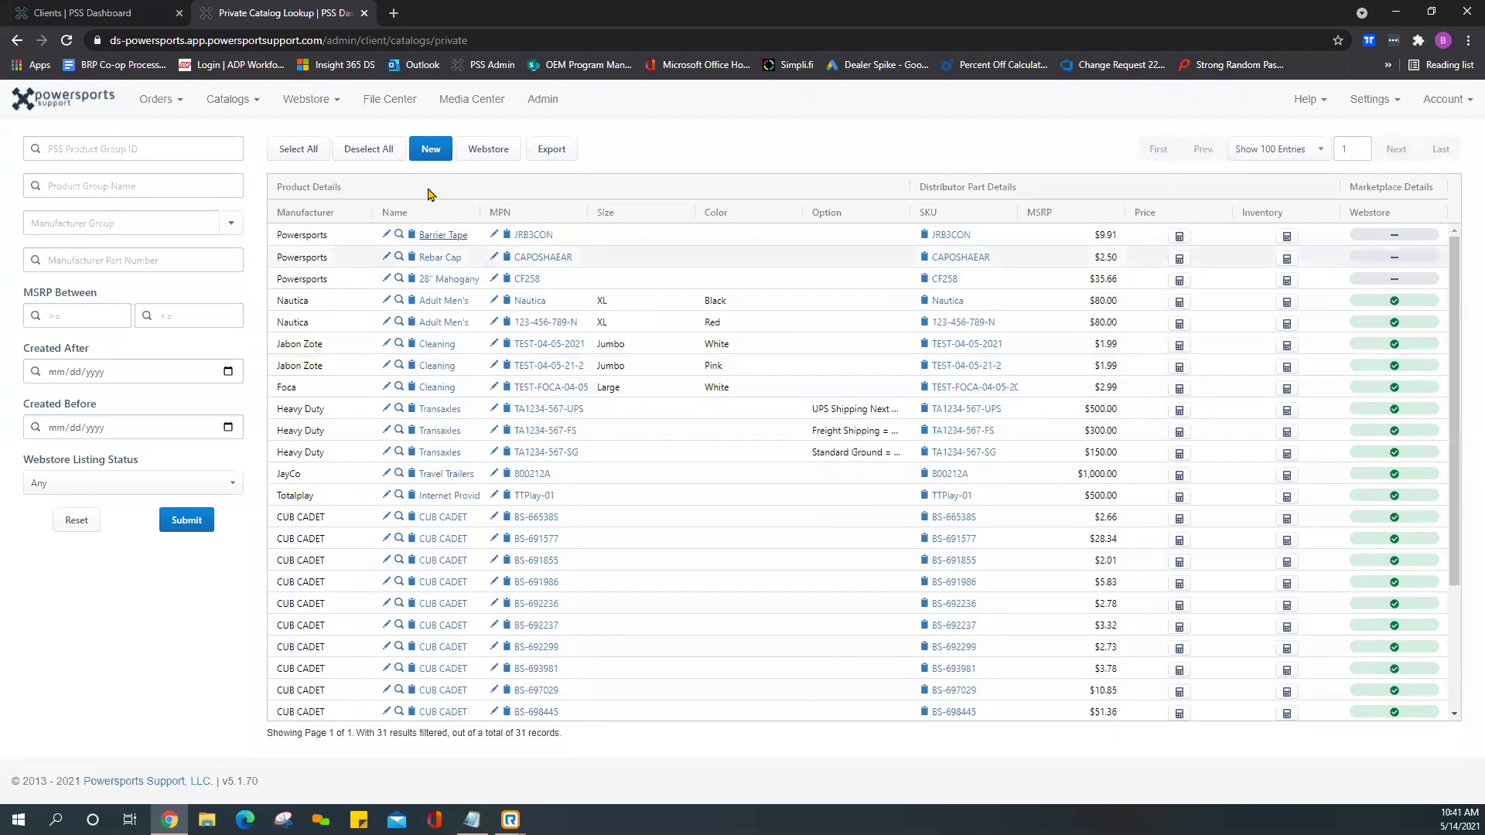
{"action": "left_click", "coordinate": [425, 154]}
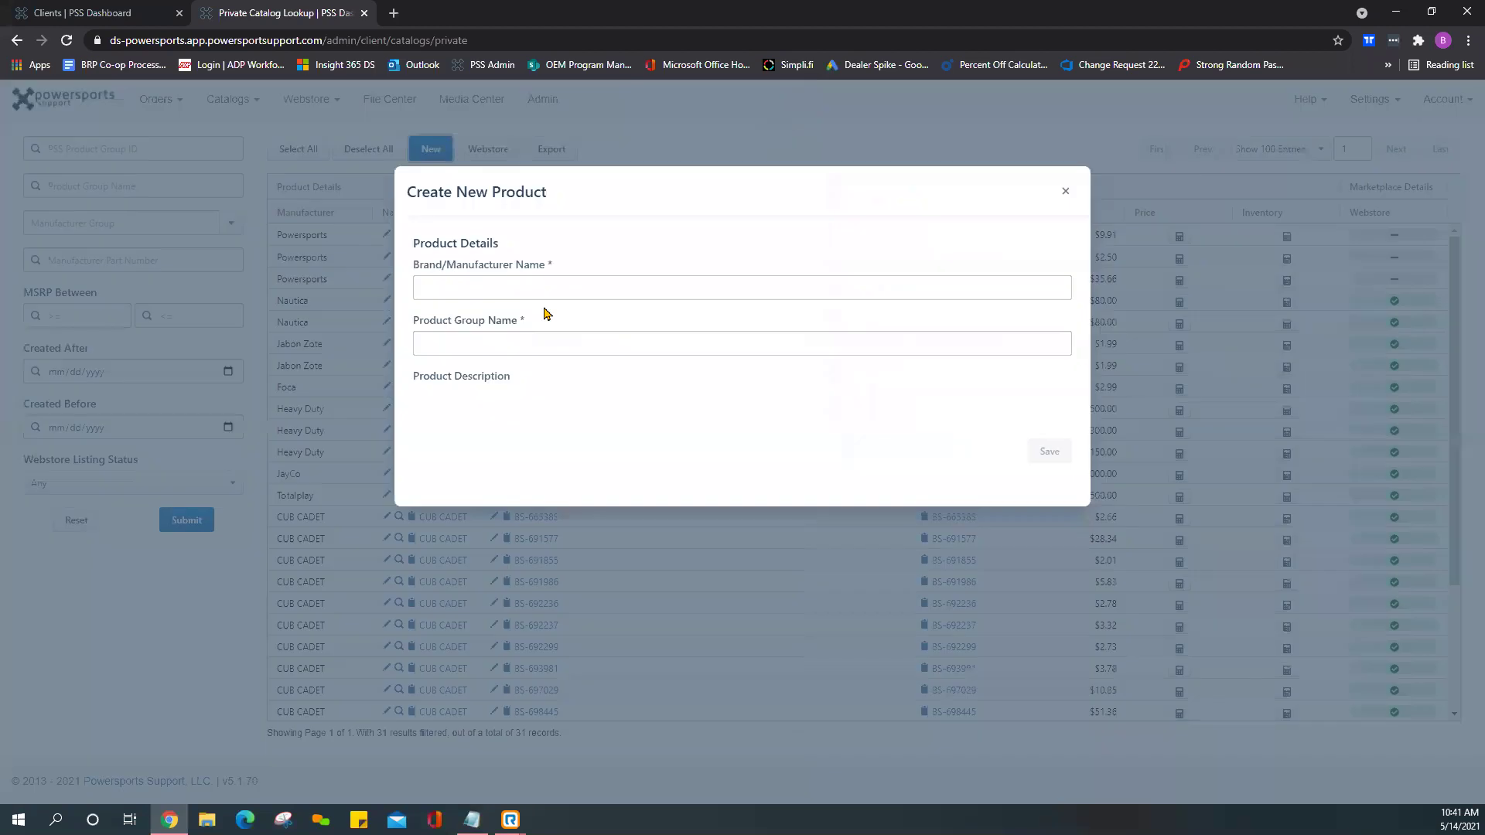
{"action": "left_click", "coordinate": [535, 283]}
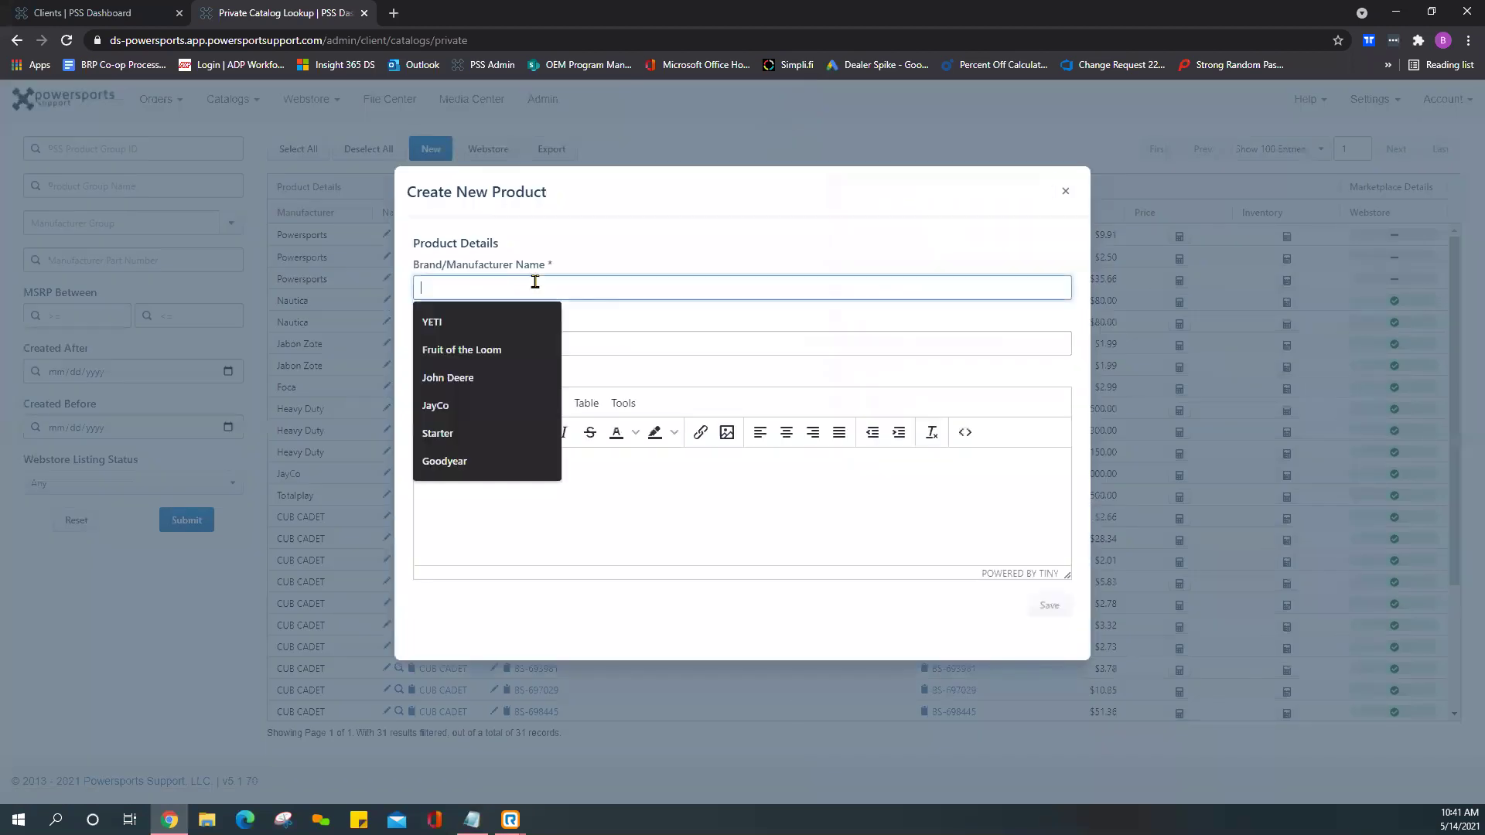
{"action": "left_click", "coordinate": [640, 236]}
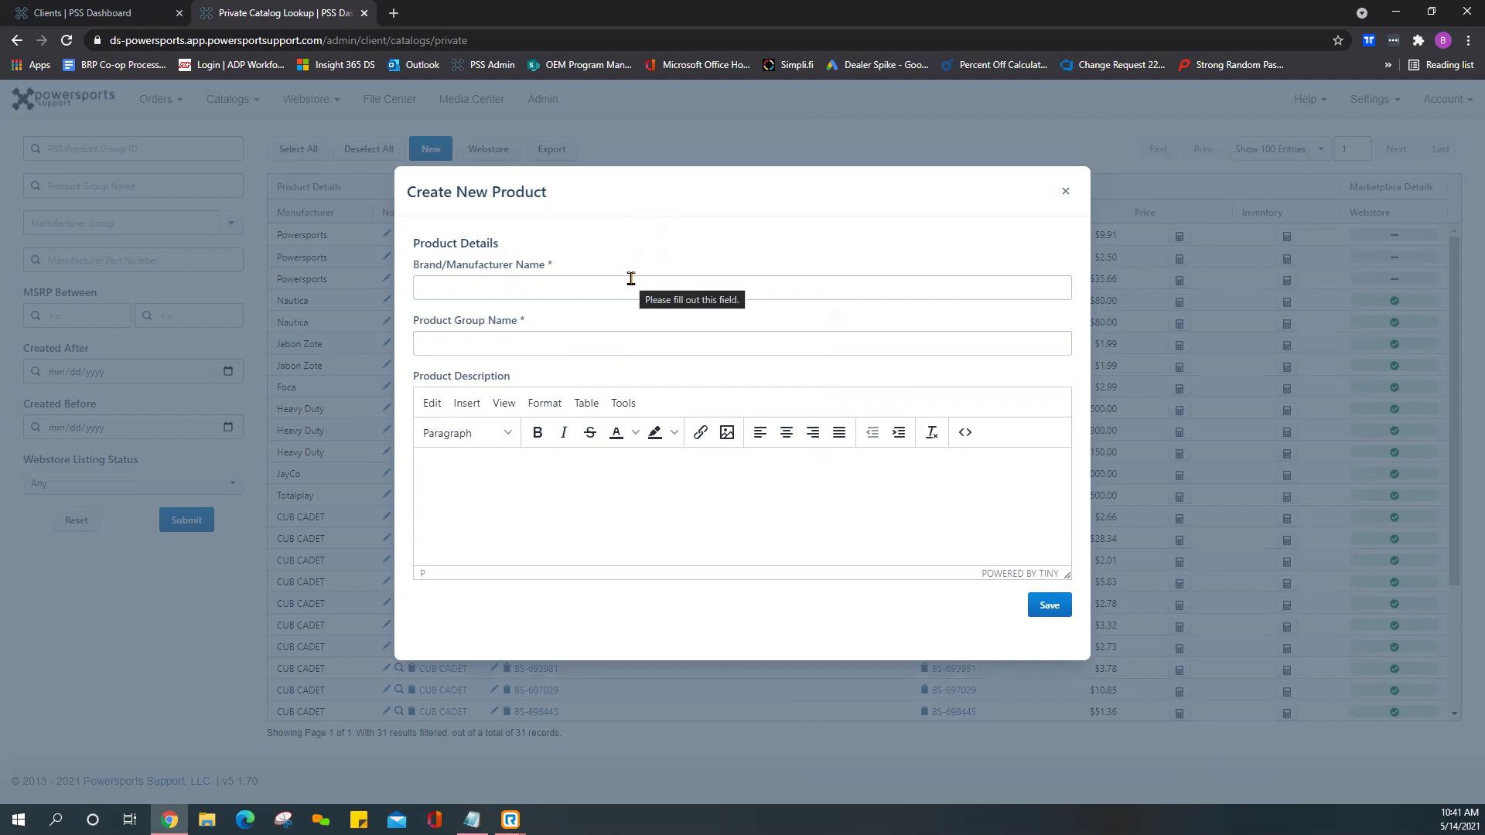
Move between the Brand/Manufacturer Name and Product Group Name fields, ending in Brand.
{"action": "left_click", "coordinate": [585, 291]}
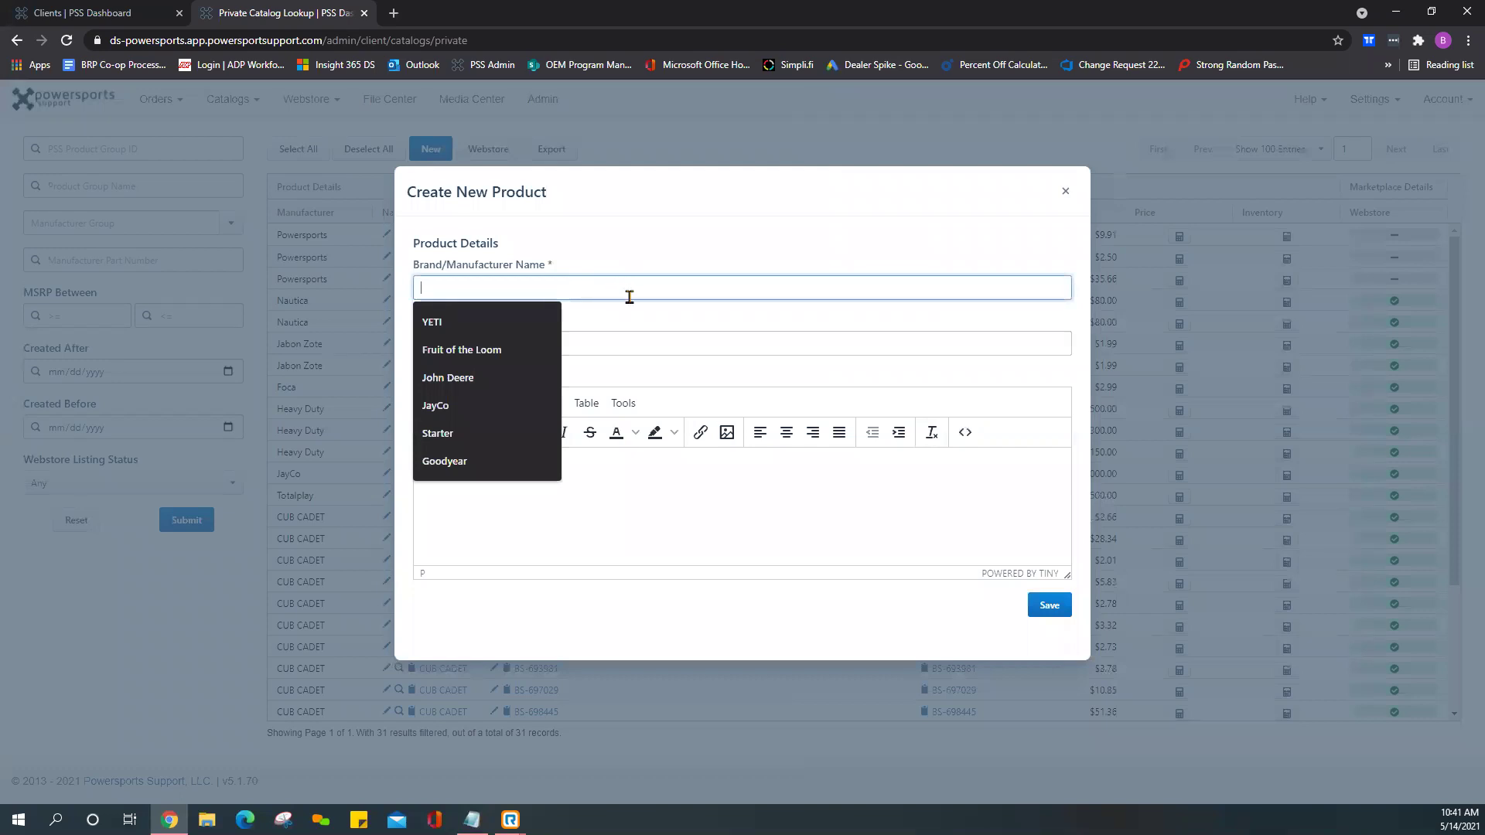
{"action": "left_click", "coordinate": [625, 342]}
{"action": "left_click", "coordinate": [550, 283]}
{"action": "left_click", "coordinate": [619, 337]}
{"action": "left_click", "coordinate": [559, 287]}
{"action": "left_click", "coordinate": [654, 338]}
{"action": "left_click", "coordinate": [625, 288]}
{"action": "left_click", "coordinate": [618, 340]}
{"action": "left_click", "coordinate": [603, 291]}
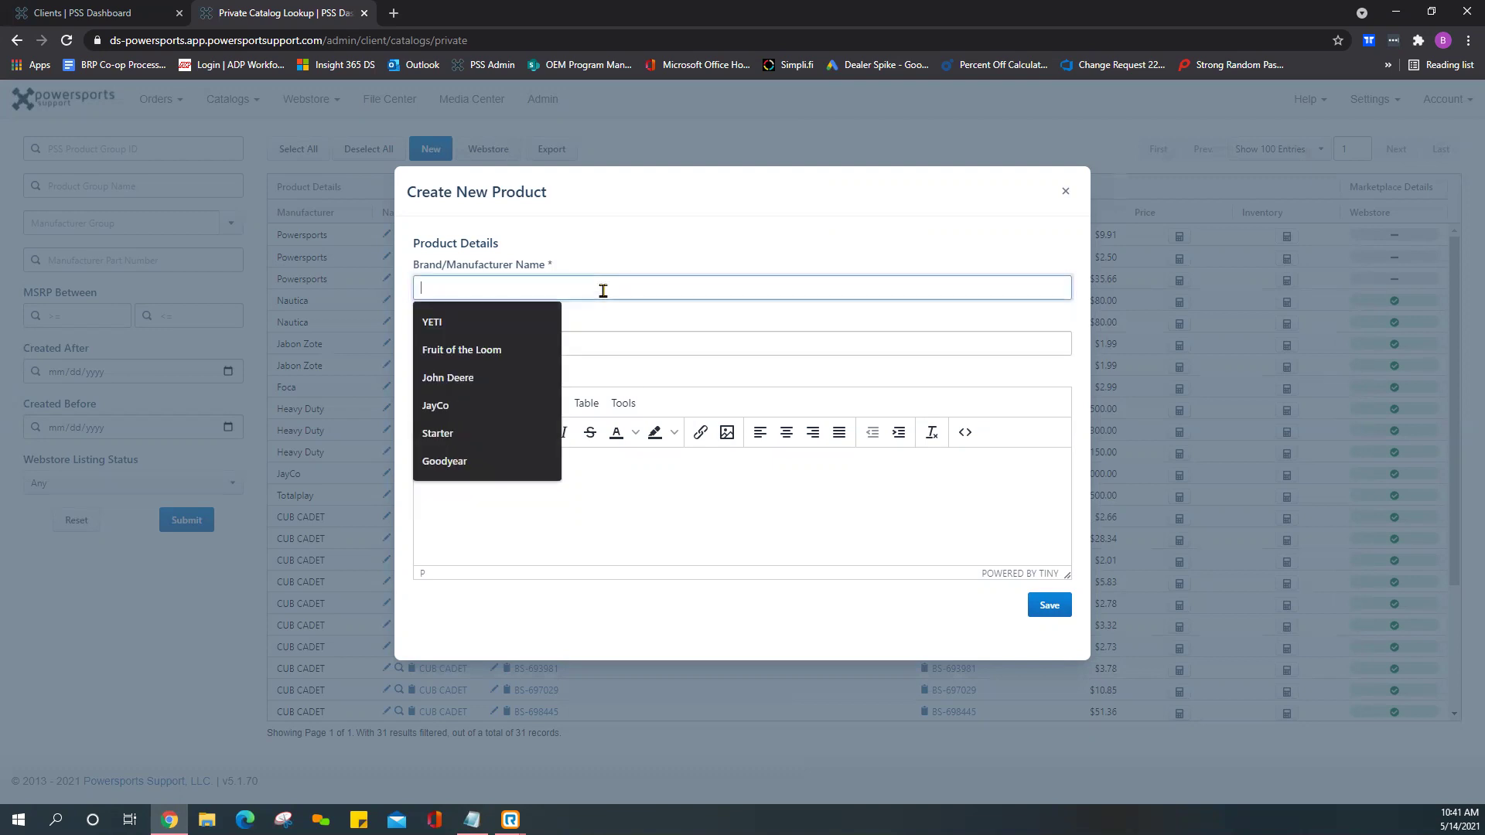
{"action": "left_click", "coordinate": [615, 341]}
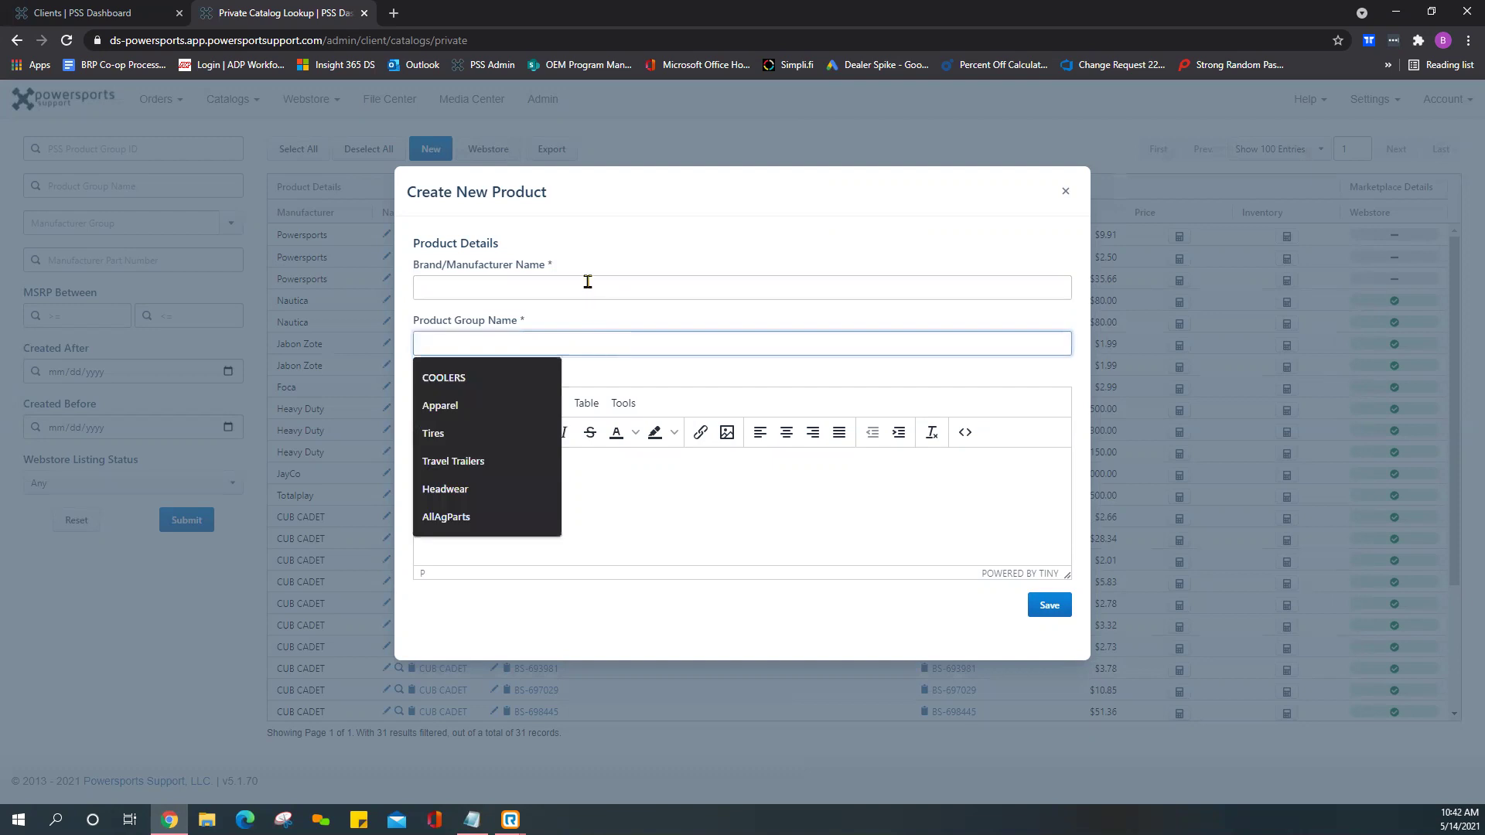
{"action": "left_click", "coordinate": [583, 285]}
{"action": "left_click", "coordinate": [604, 341]}
{"action": "left_click", "coordinate": [571, 291]}
{"action": "left_click", "coordinate": [613, 341]}
{"action": "left_click", "coordinate": [588, 287]}
{"action": "left_click", "coordinate": [593, 339]}
{"action": "left_click", "coordinate": [586, 289]}
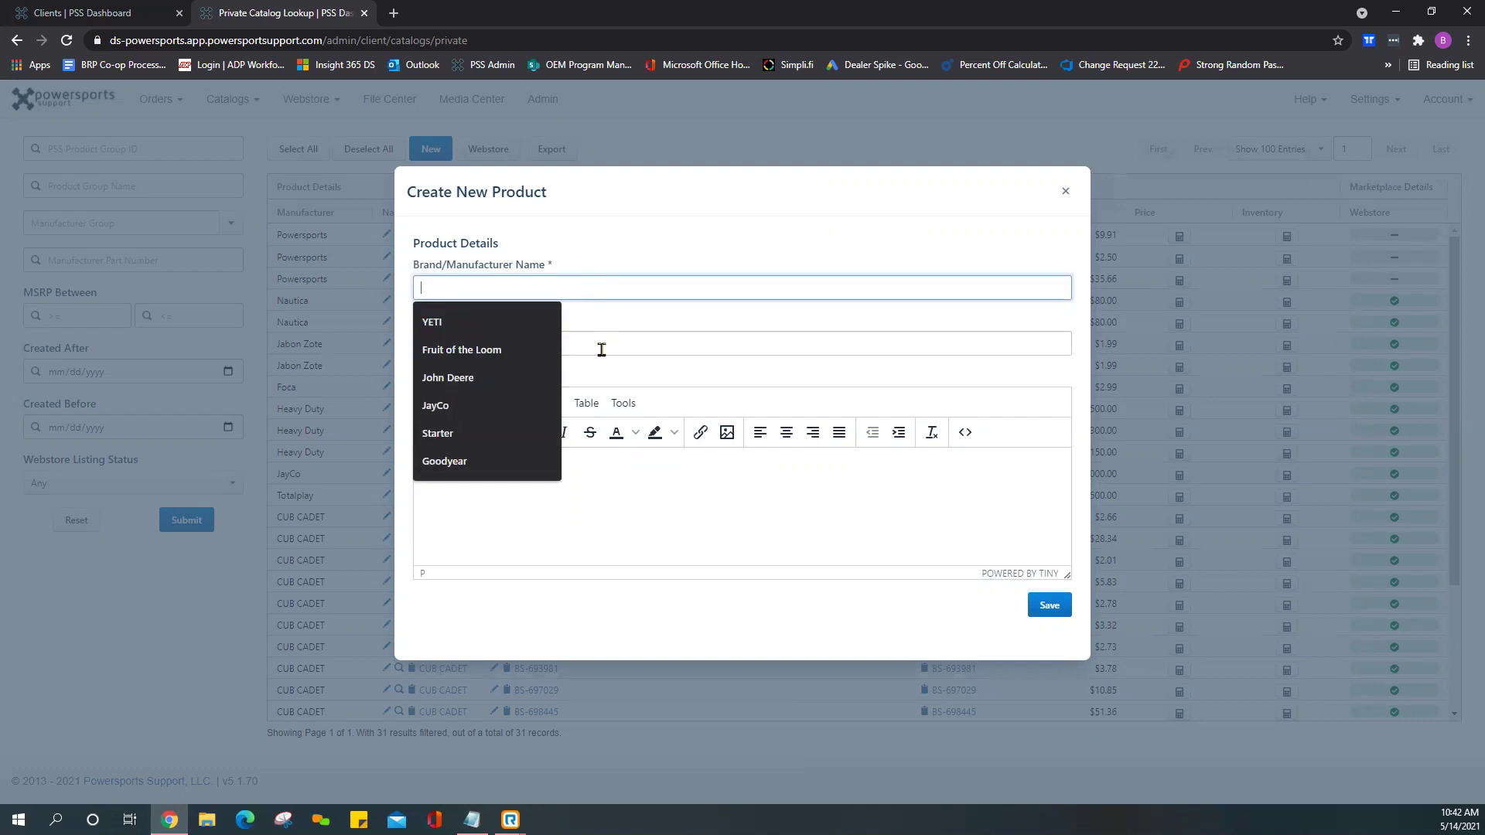
{"action": "left_click", "coordinate": [600, 344]}
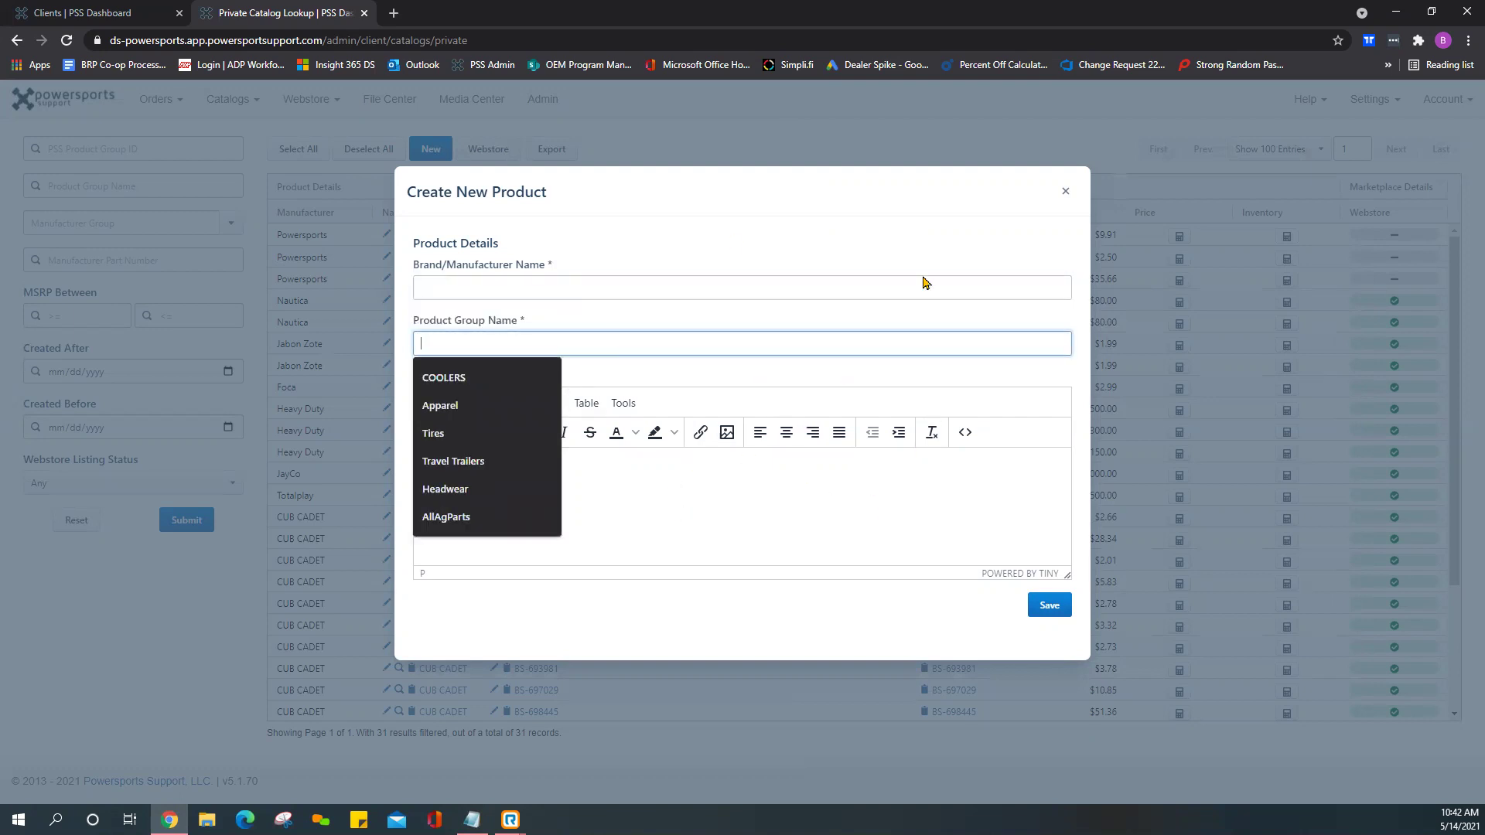
{"action": "left_click", "coordinate": [645, 291]}
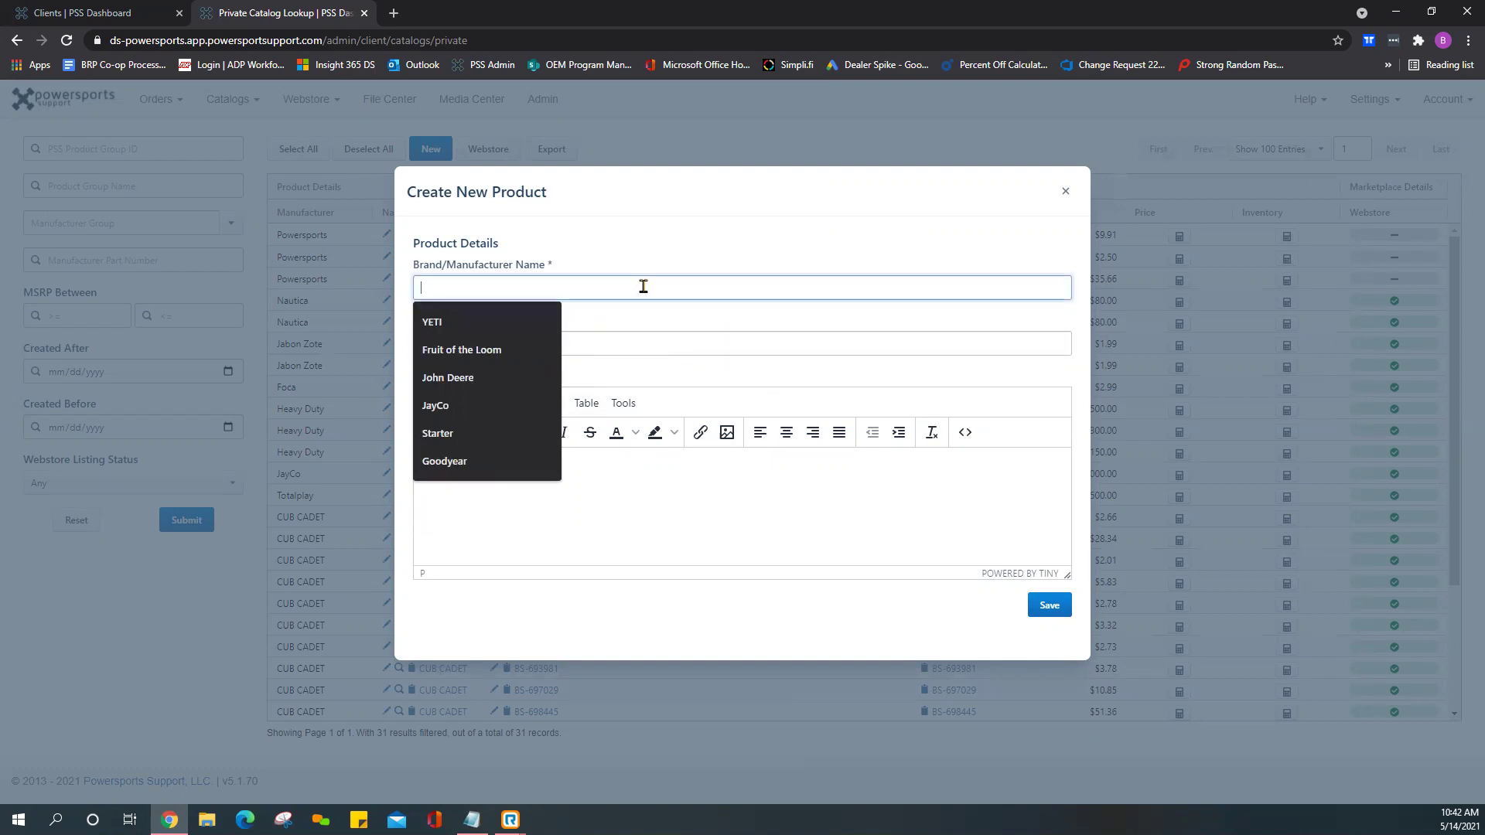
{"action": "left_click", "coordinate": [631, 345]}
{"action": "left_click", "coordinate": [596, 290]}
{"action": "left_click", "coordinate": [590, 341]}
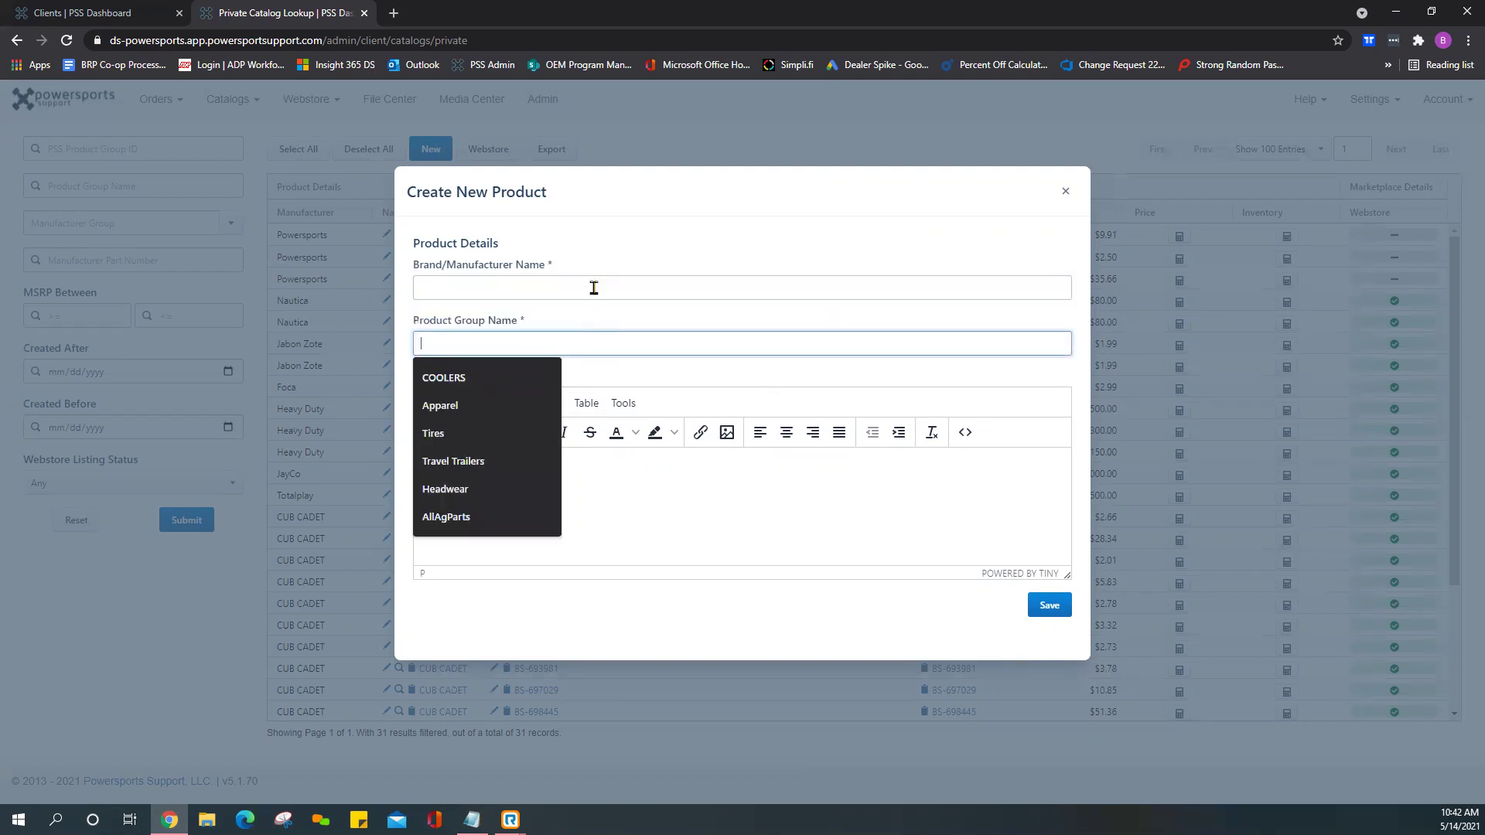
{"action": "left_click", "coordinate": [594, 289]}
{"action": "left_click", "coordinate": [603, 341]}
{"action": "left_click", "coordinate": [592, 291]}
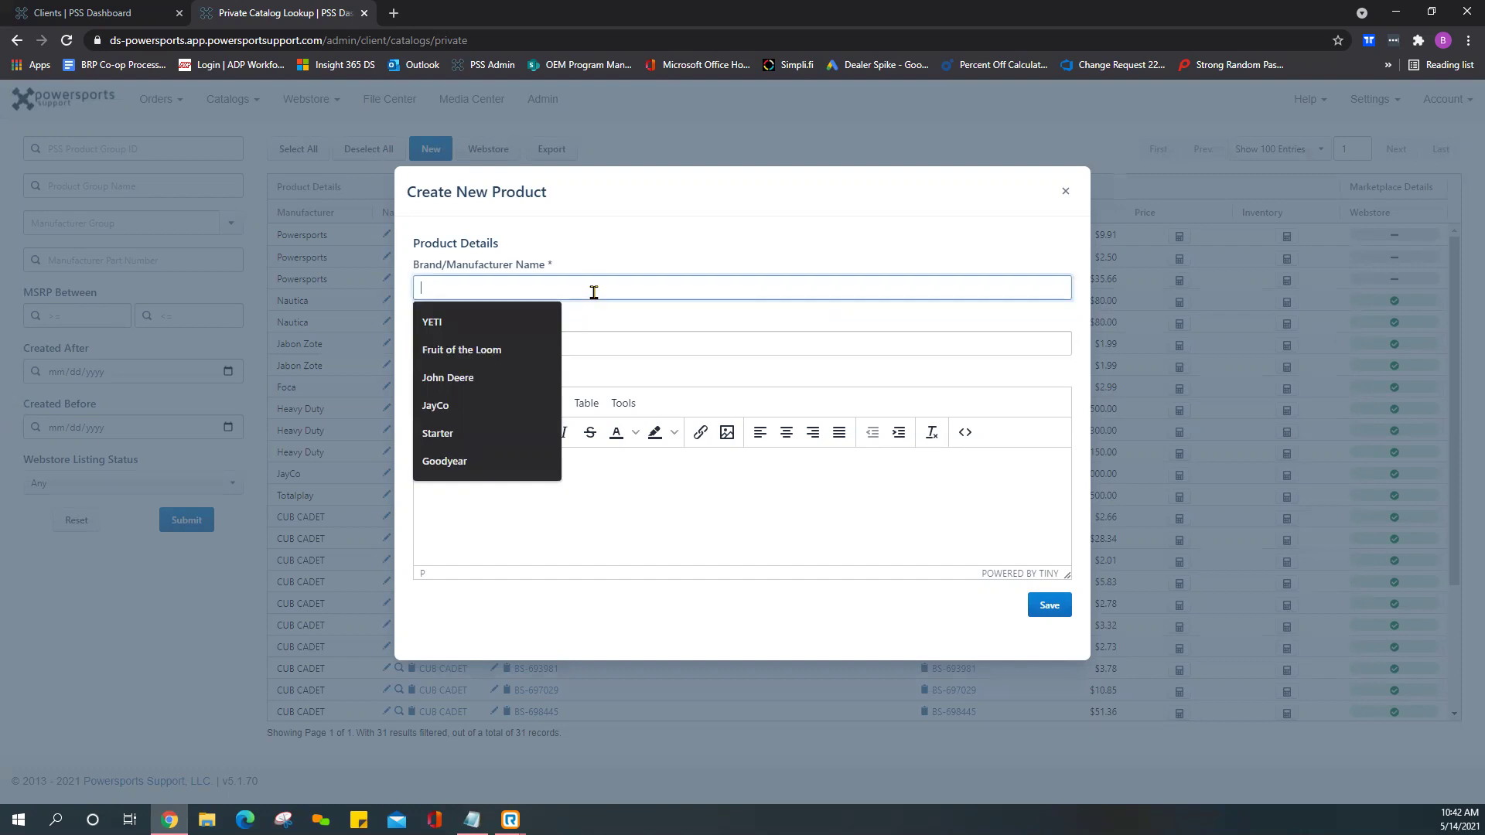
{"action": "left_click", "coordinate": [617, 342]}
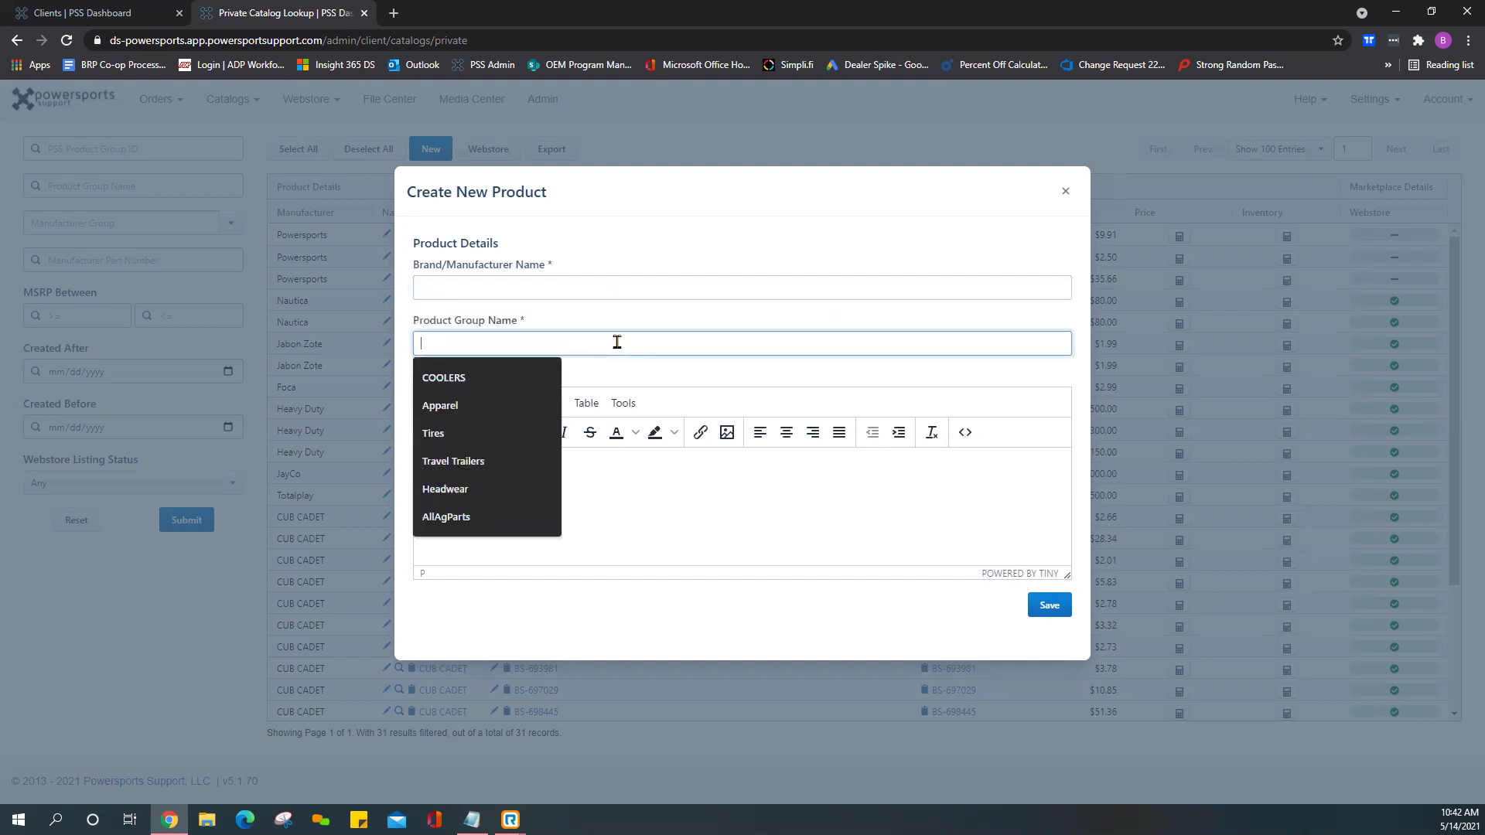
{"action": "left_click", "coordinate": [593, 293]}
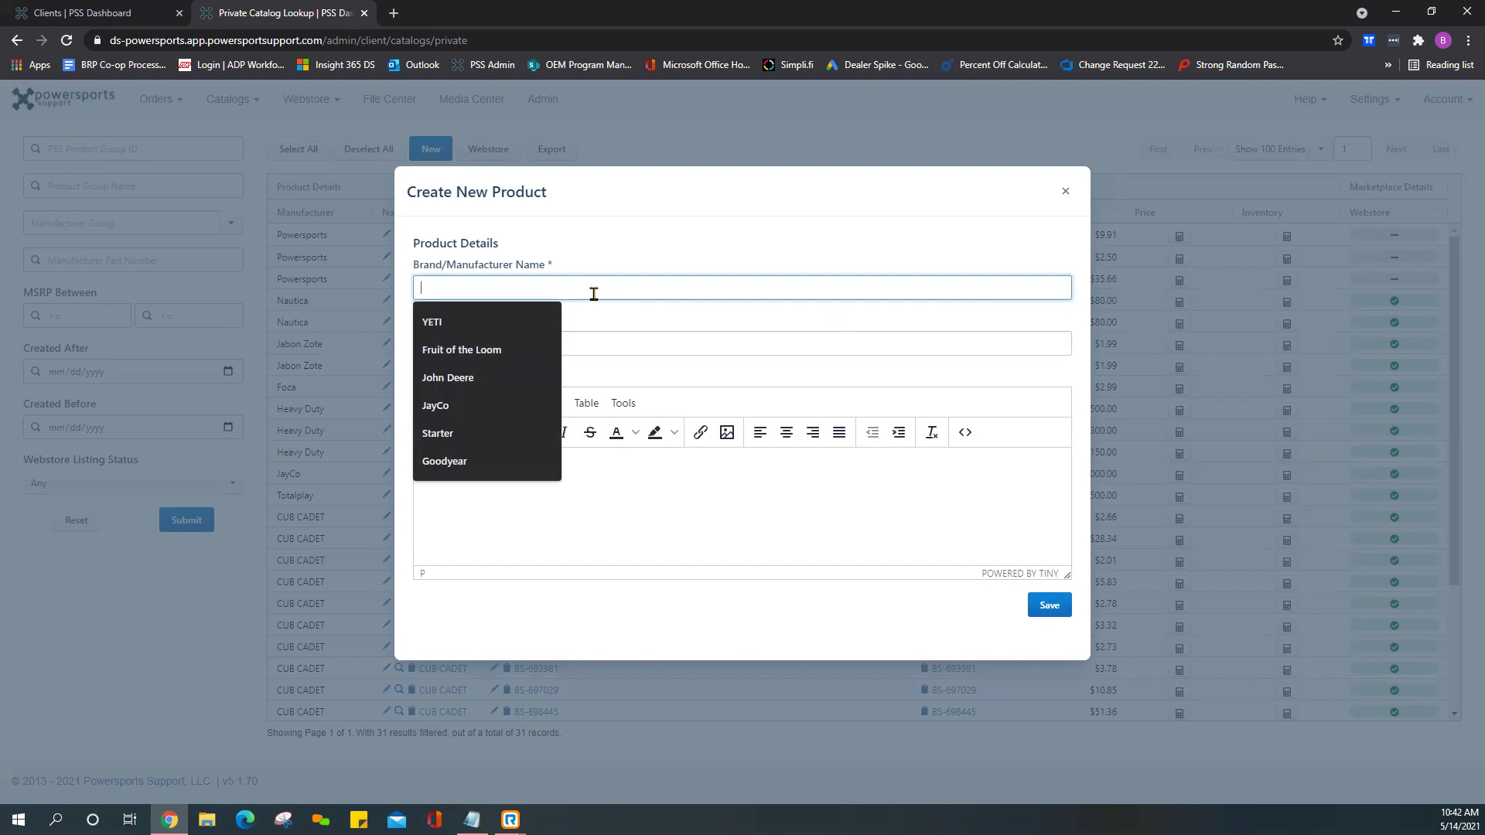
Enter brand 'Michellin' and product group 'Sports Tires' on the new product form.
{"action": "type", "text": "Michellin"}
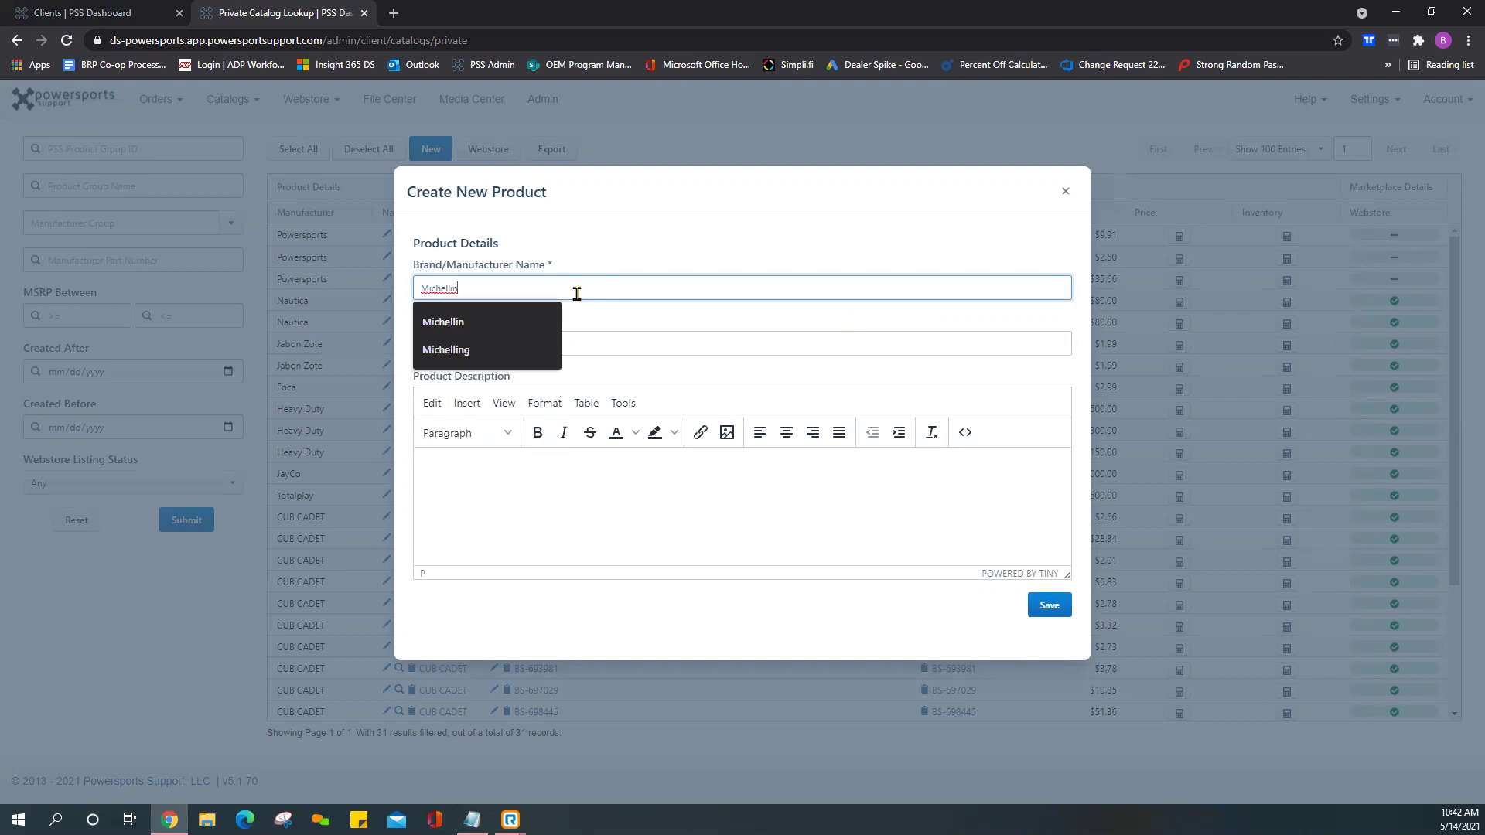
{"action": "key", "text": "Tab"}
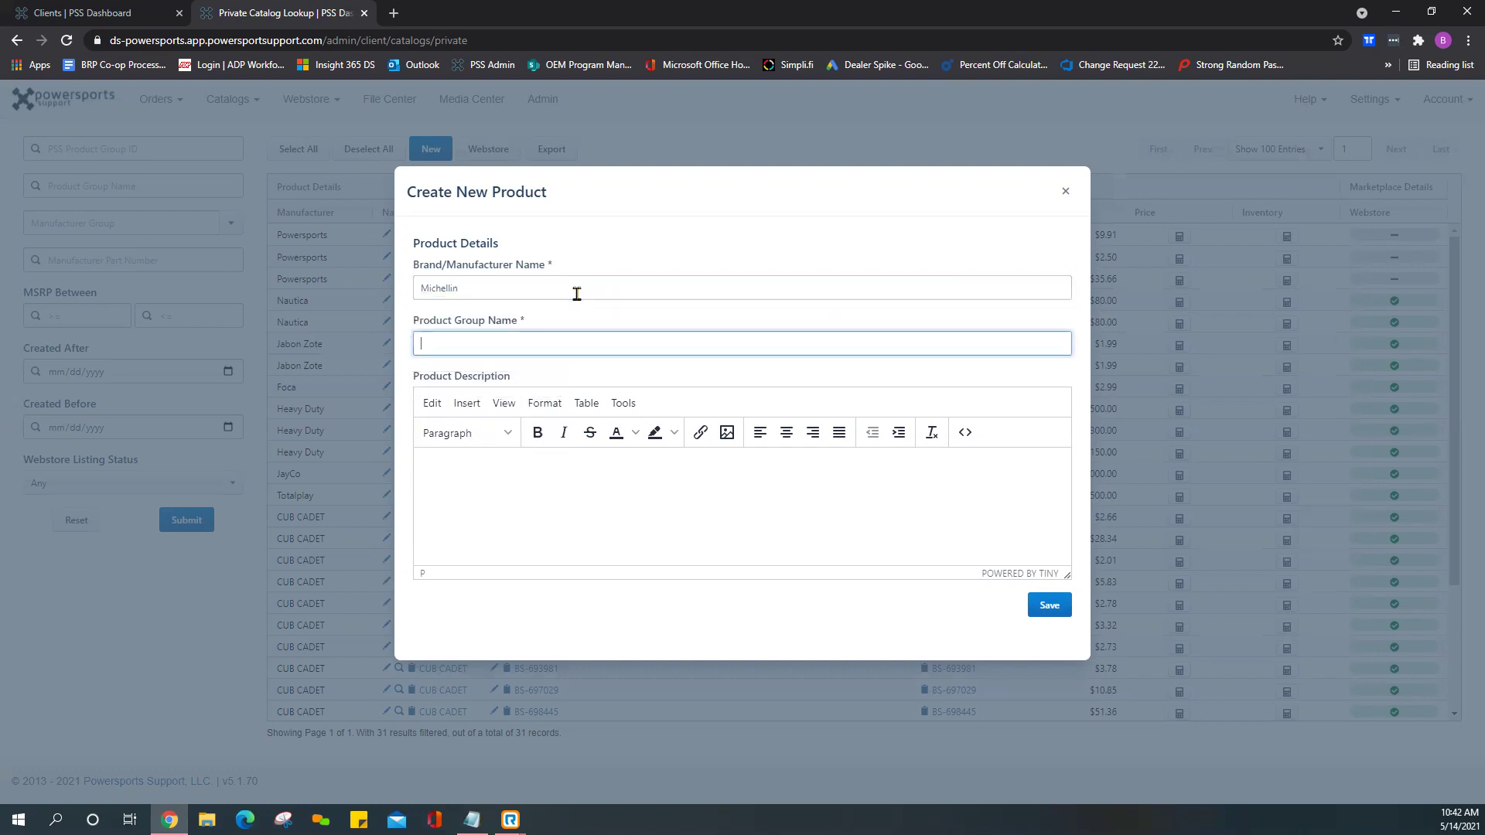
{"action": "left_click", "coordinate": [551, 339]}
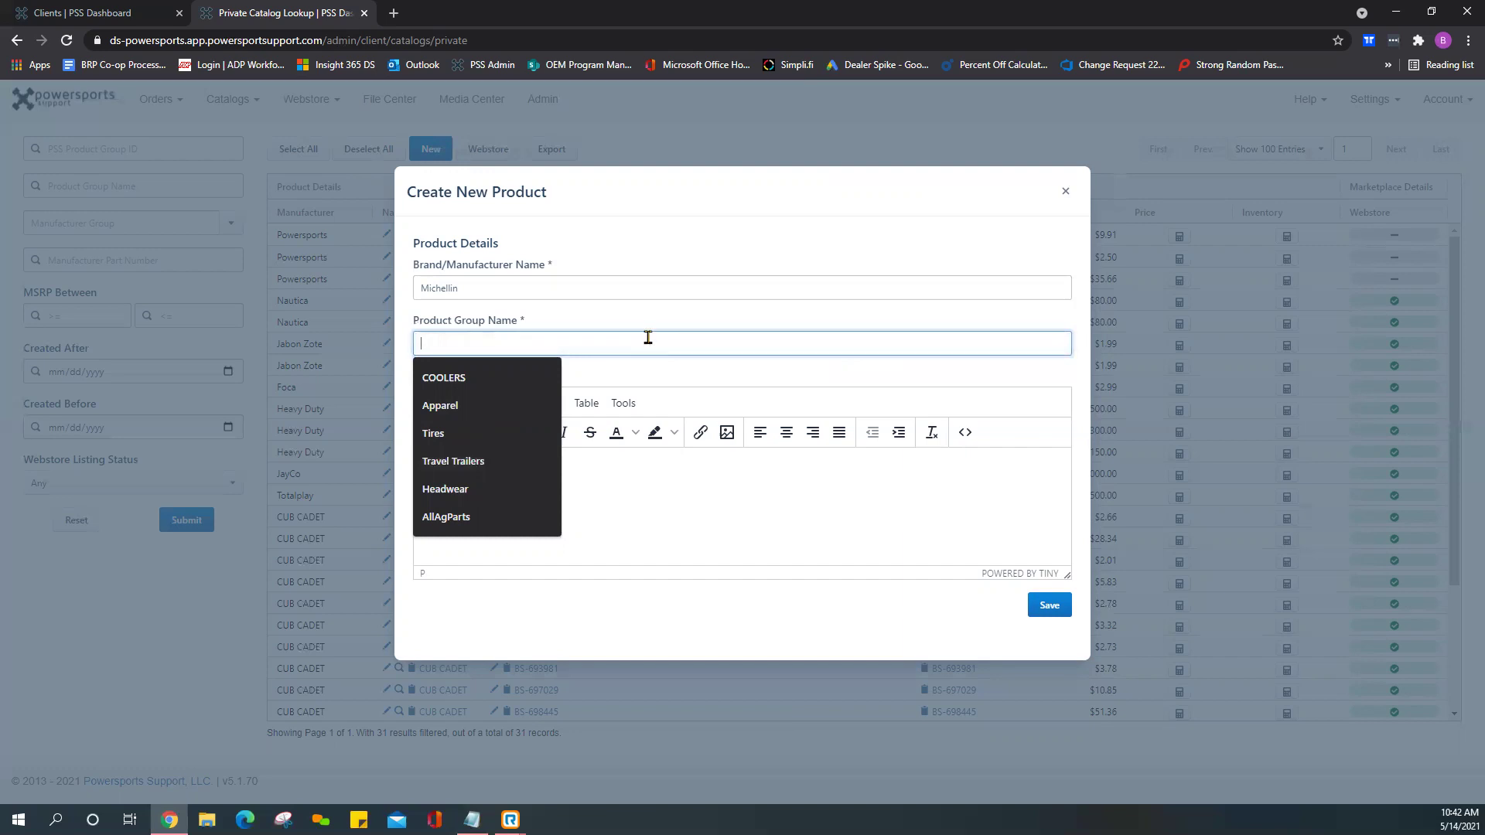
{"action": "type", "text": "Tie"}
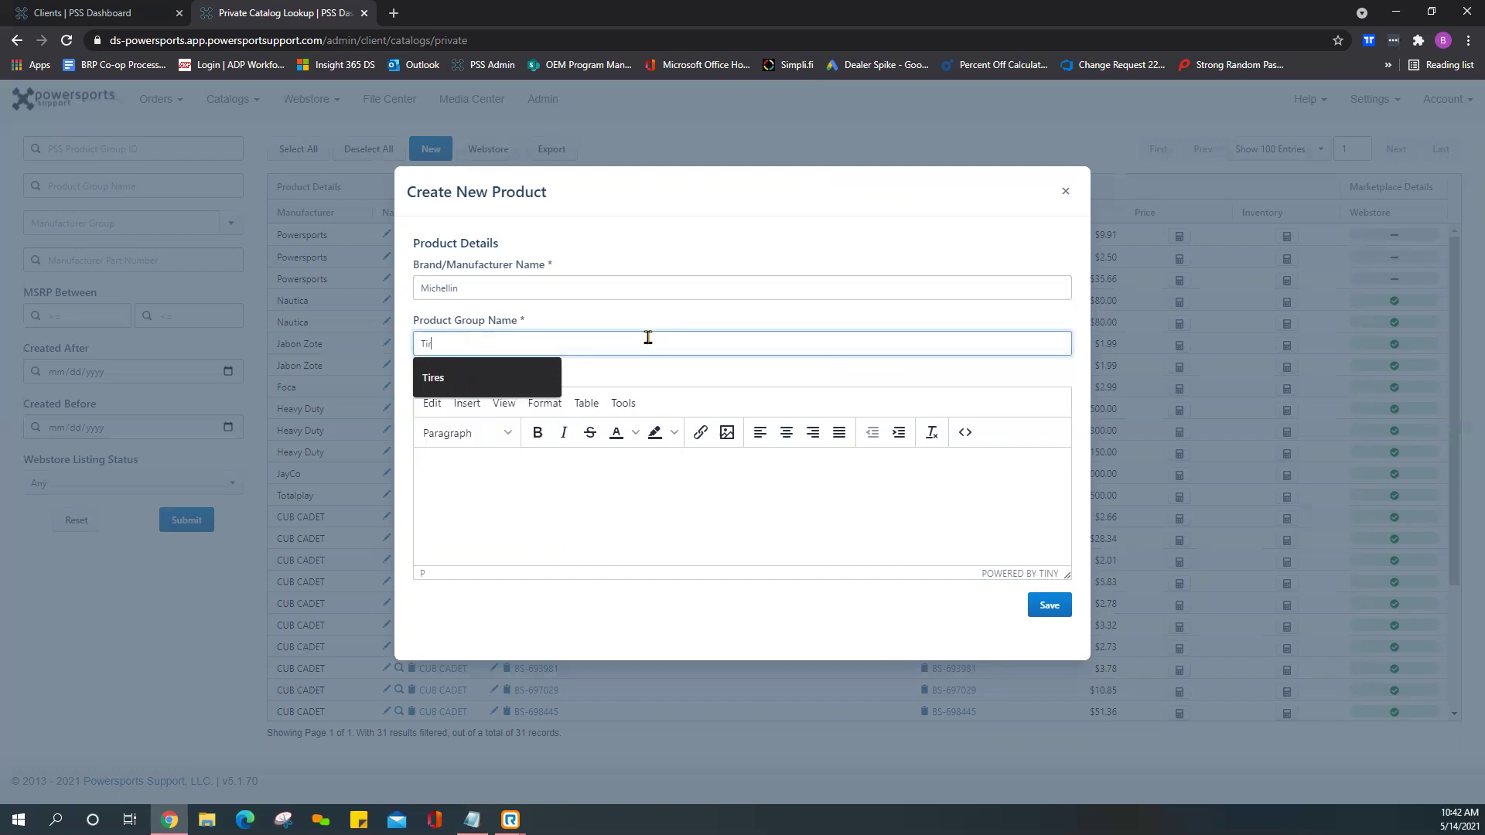
{"action": "key", "text": "BackSpace"}
{"action": "key", "text": "BackSpace"}
{"action": "key", "text": "BackSpace"}
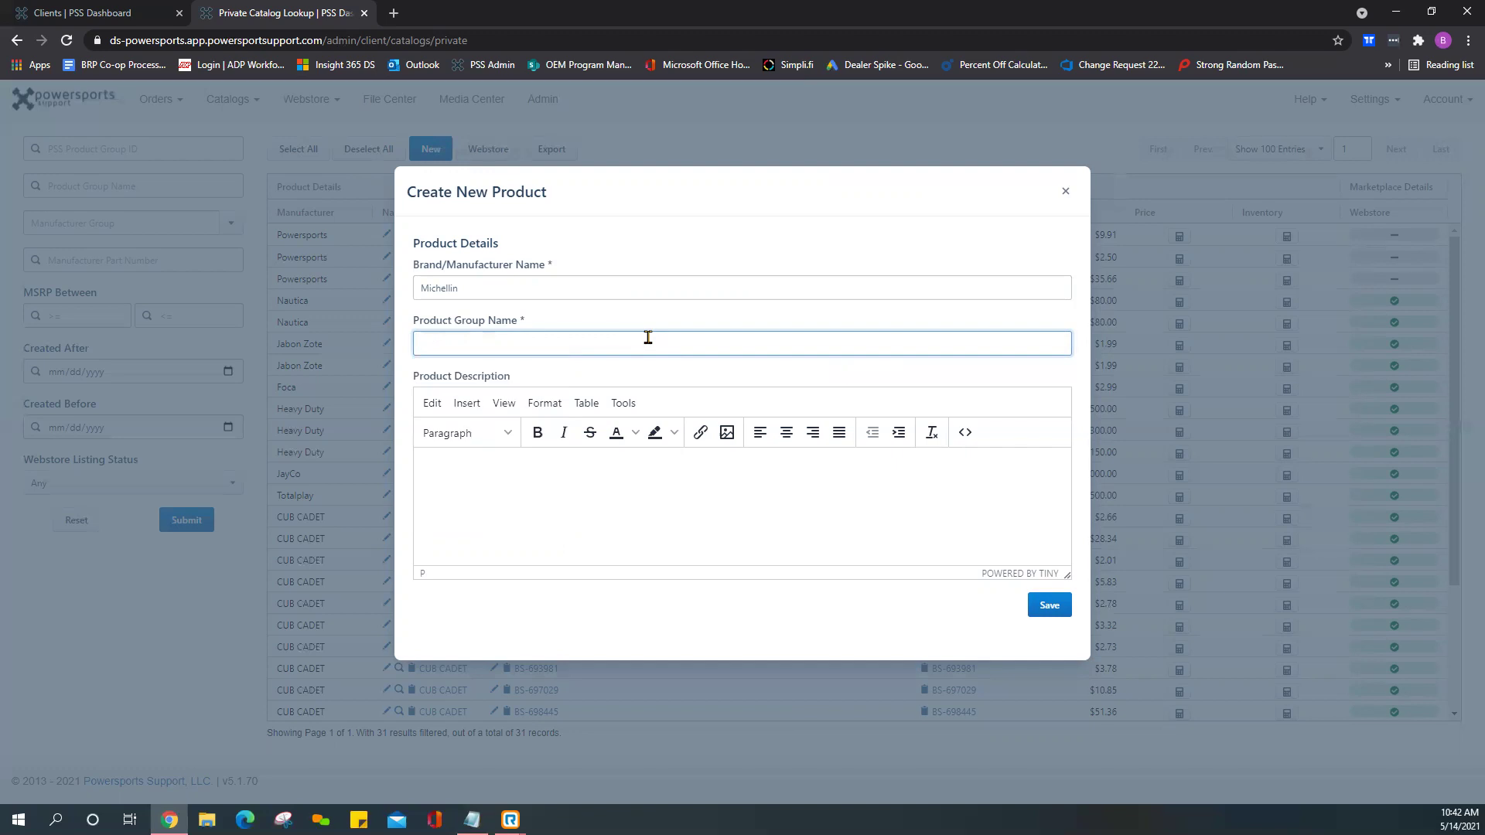
{"action": "type", "text": "Sports Tires"}
Type a placeholder description and make its middle stretch bold and italic.
{"action": "left_click", "coordinate": [476, 503]}
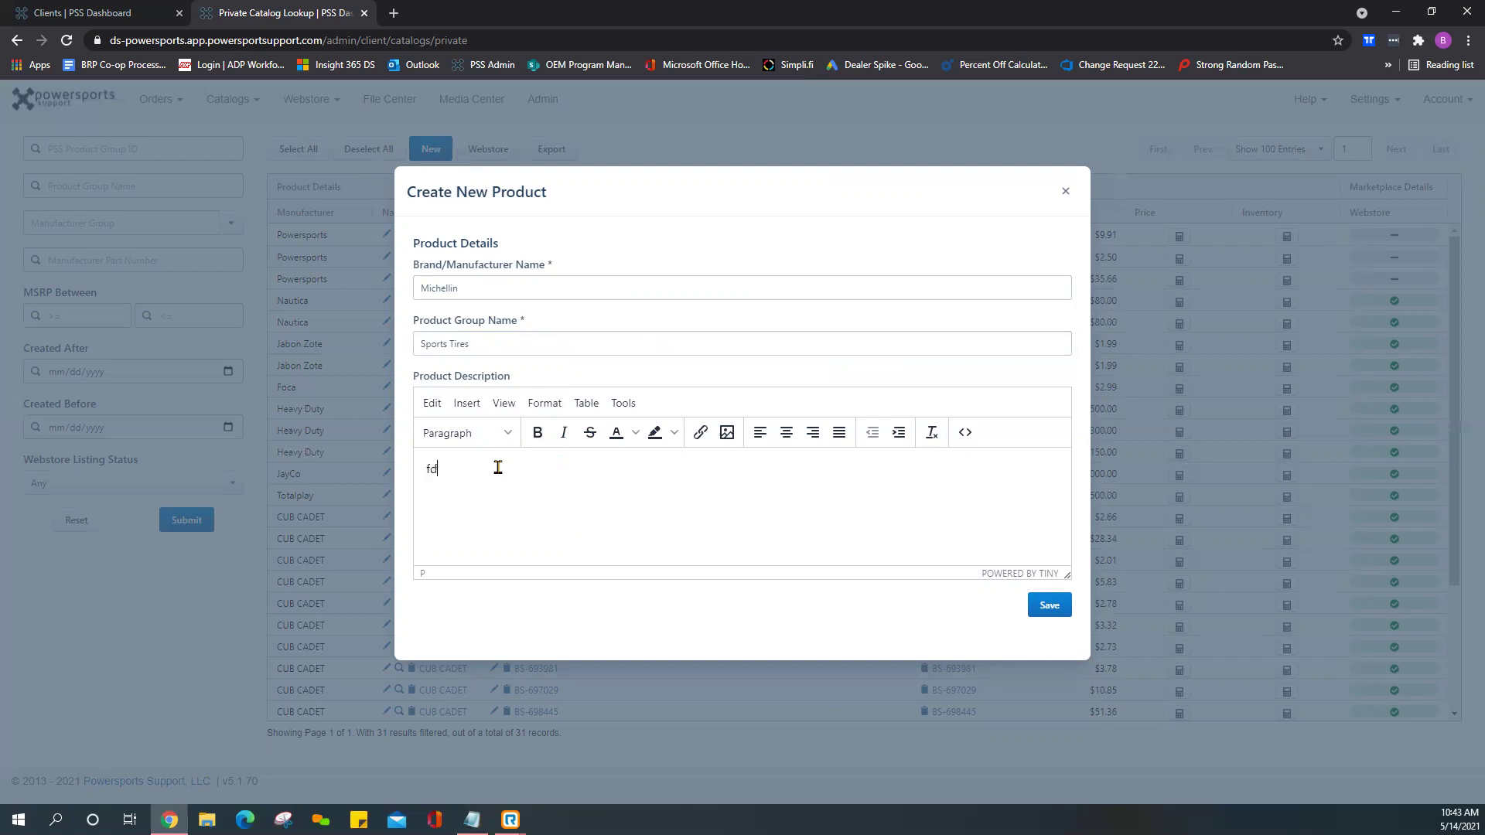
{"action": "type", "text": "afdsaf fdasfdsafeas fdsafdsafds fdafdsafdsaf fdafdsafds "}
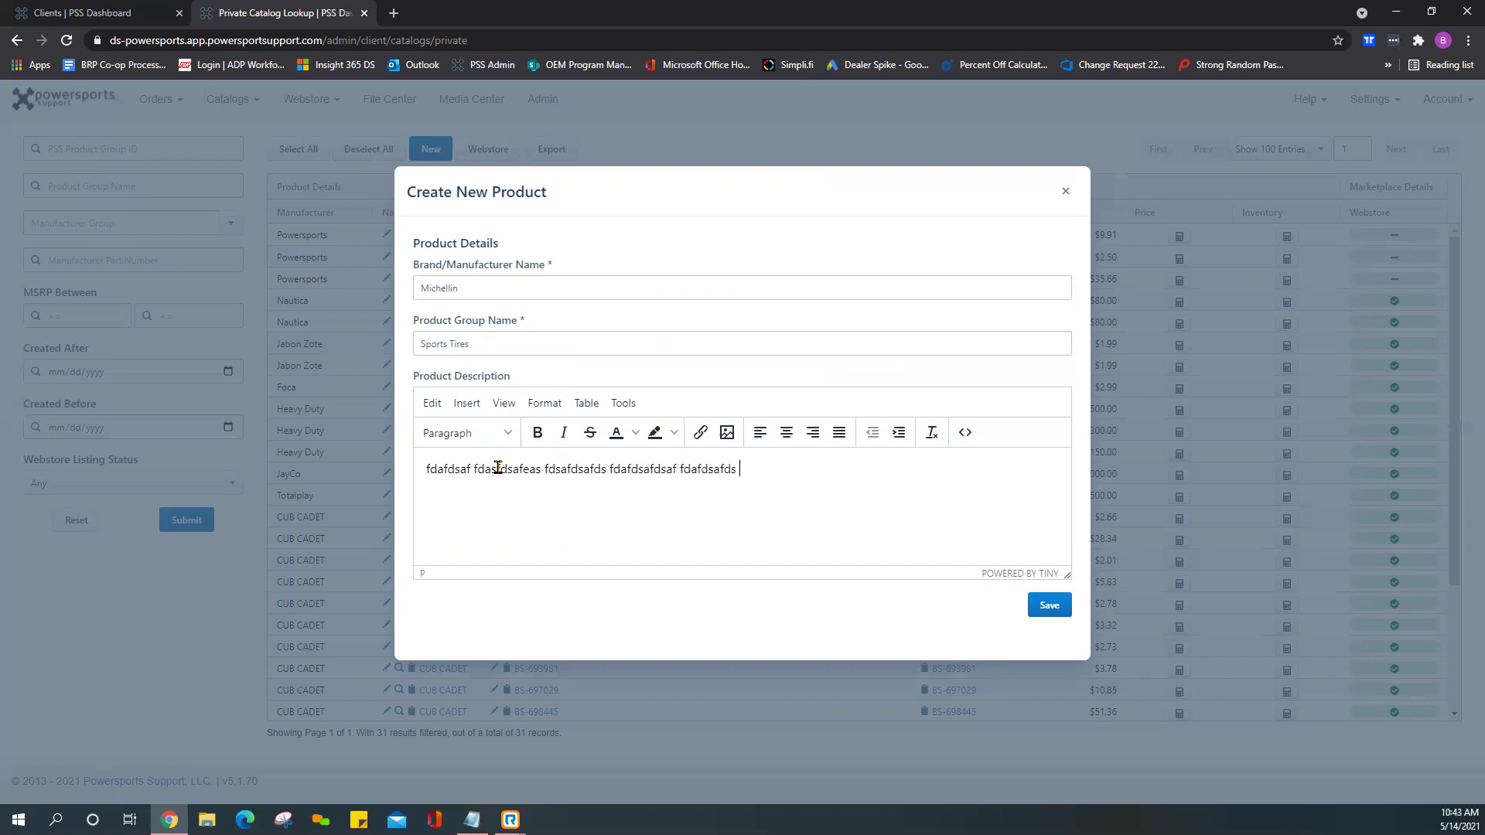
{"action": "type", "text": "fdafdsafdsfa fdsafdsafd"}
{"action": "left_click_drag", "start_coordinate": [455, 469], "coordinate": [662, 469]}
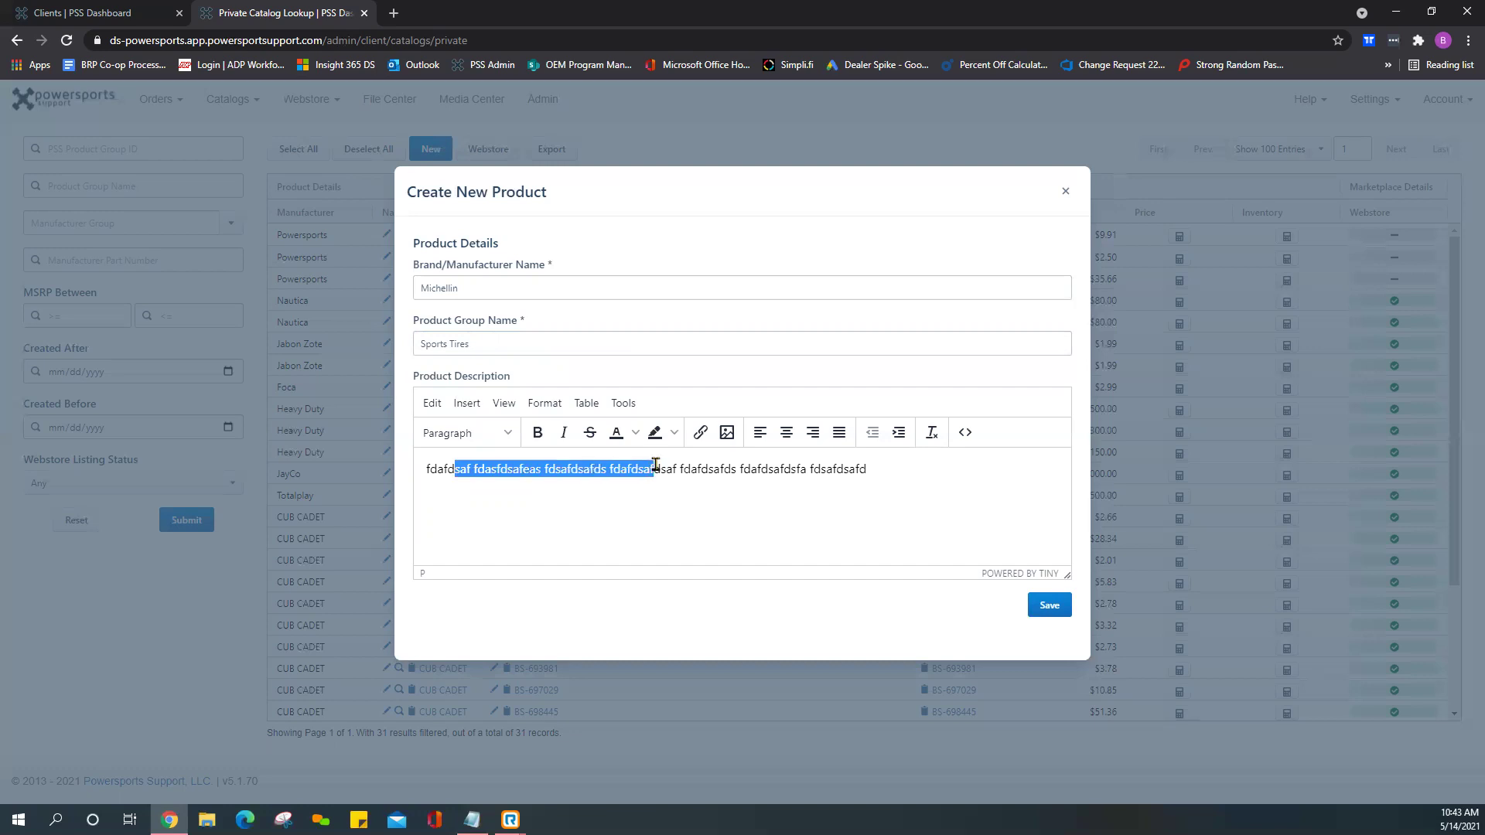
{"action": "left_click", "coordinate": [537, 432]}
{"action": "left_click", "coordinate": [564, 433]}
{"action": "left_click", "coordinate": [704, 469]}
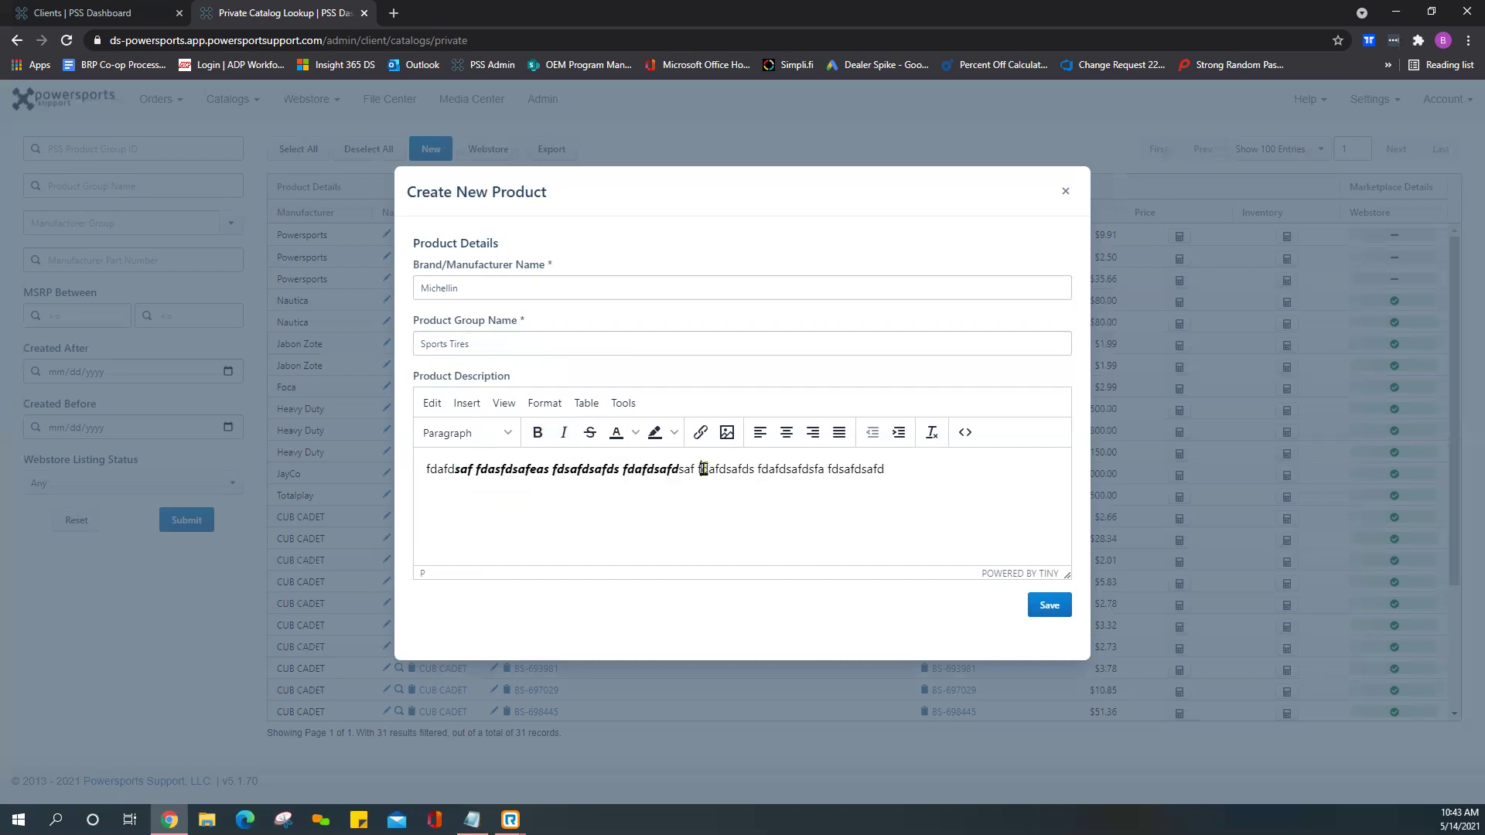
Strike through the description's last three words and save the product.
{"action": "left_click_drag", "start_coordinate": [698, 469], "coordinate": [884, 468]}
{"action": "left_click", "coordinate": [590, 433]}
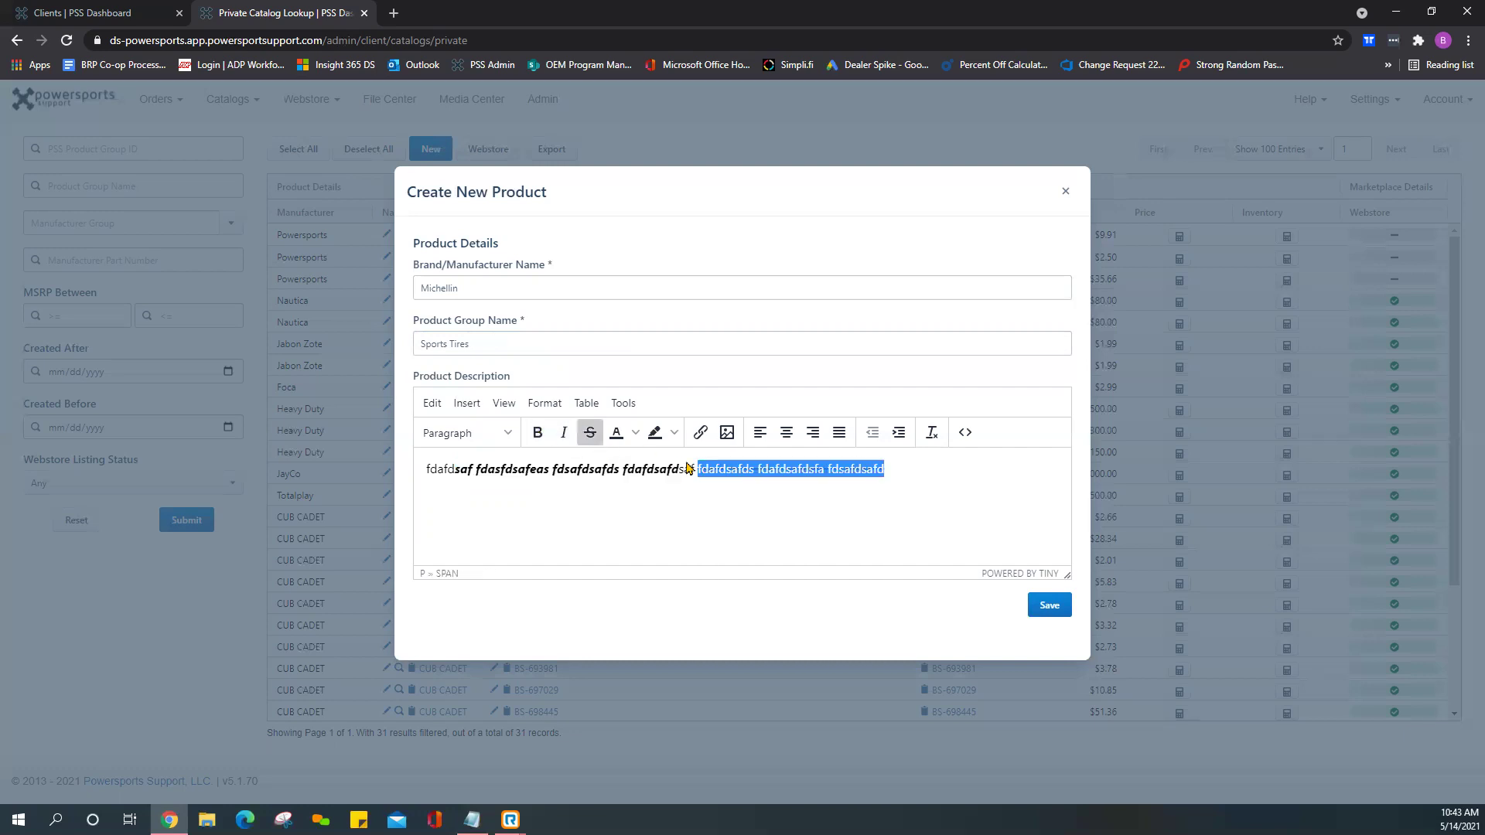
{"action": "left_click", "coordinate": [1046, 605]}
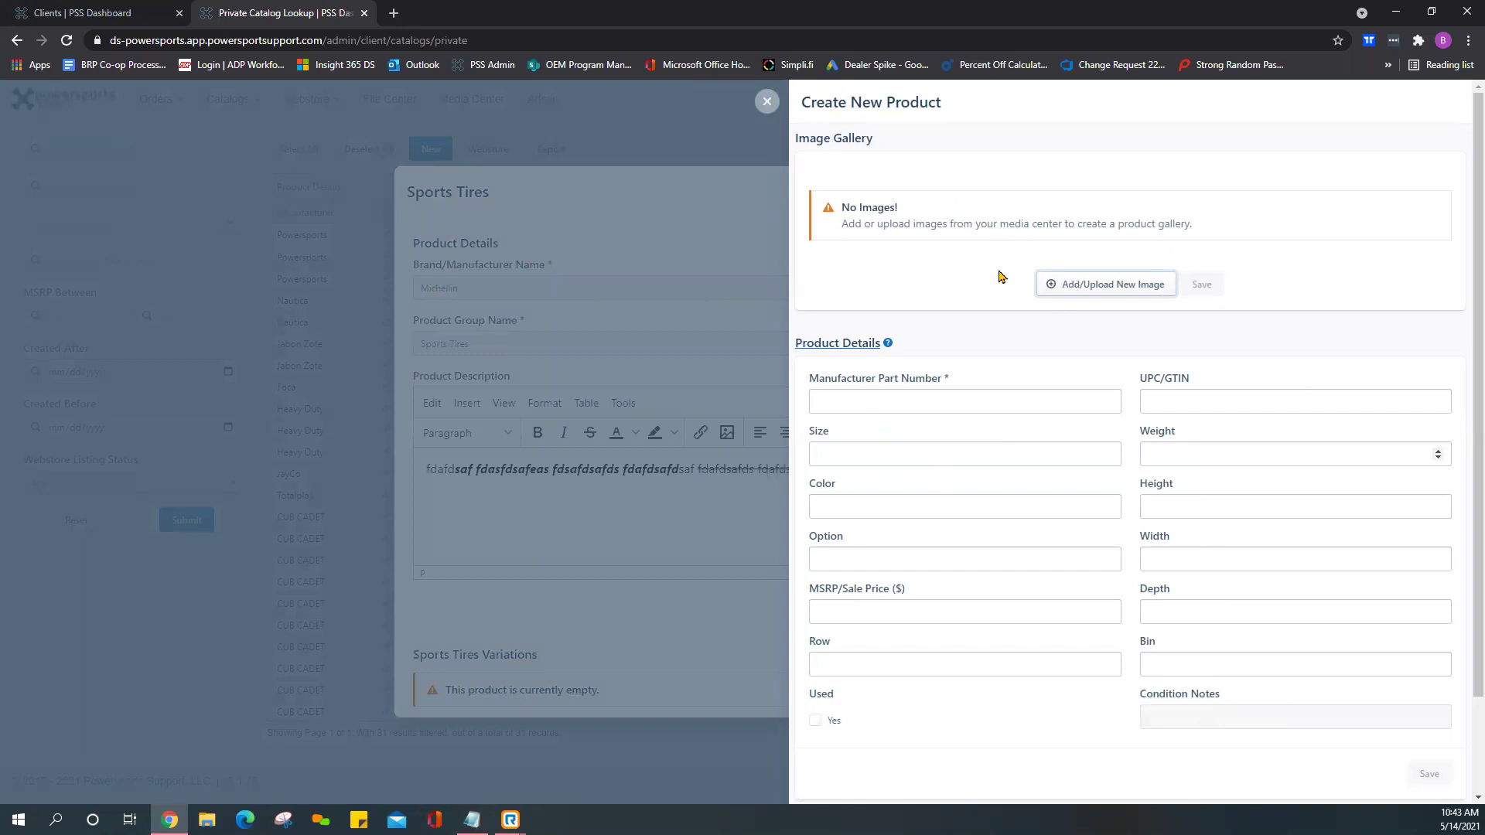
{"action": "left_click", "coordinate": [892, 396]}
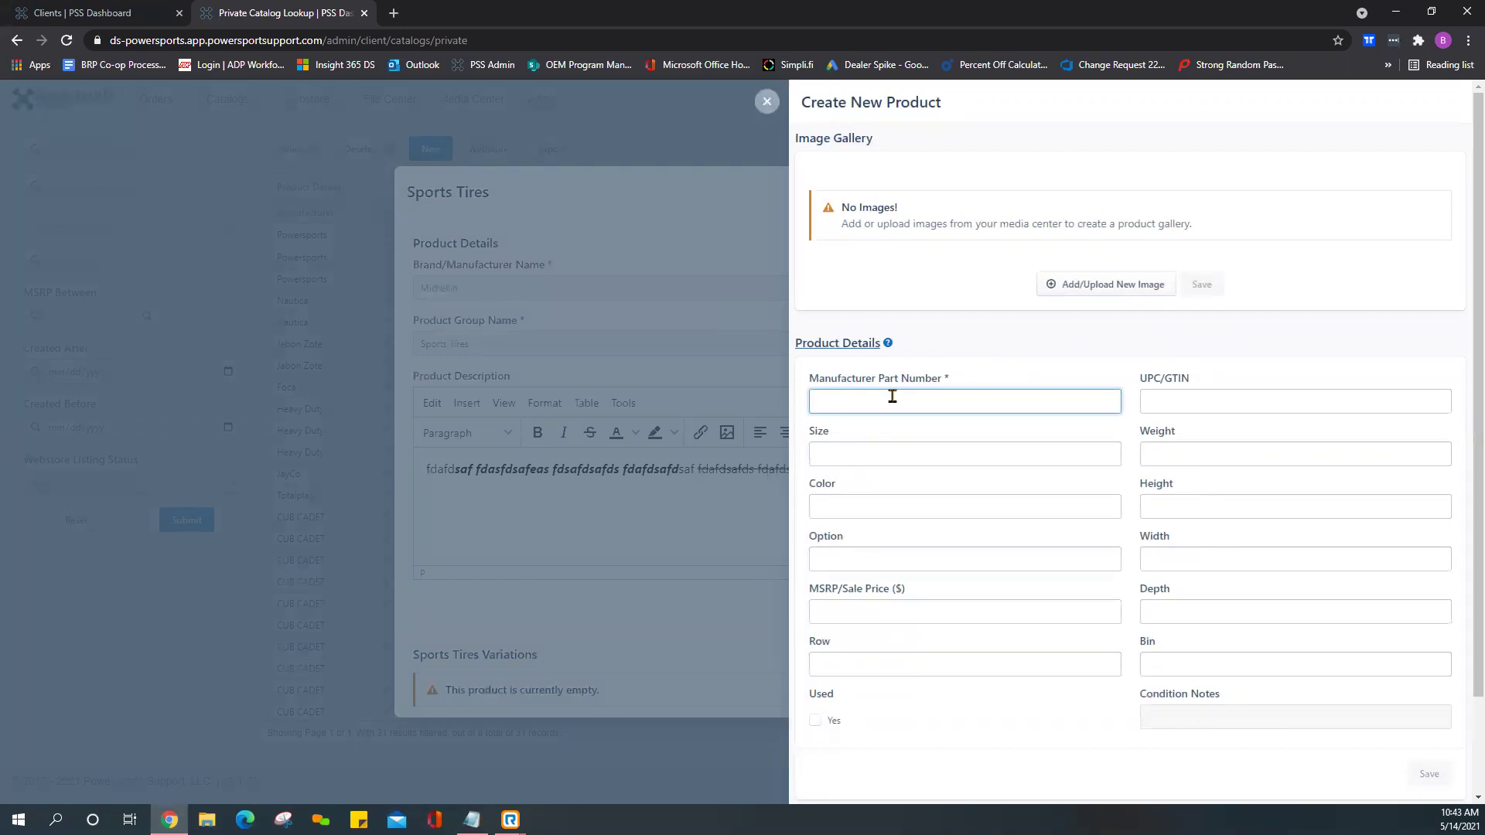
{"action": "type", "text": "123-456-789-17IN"}
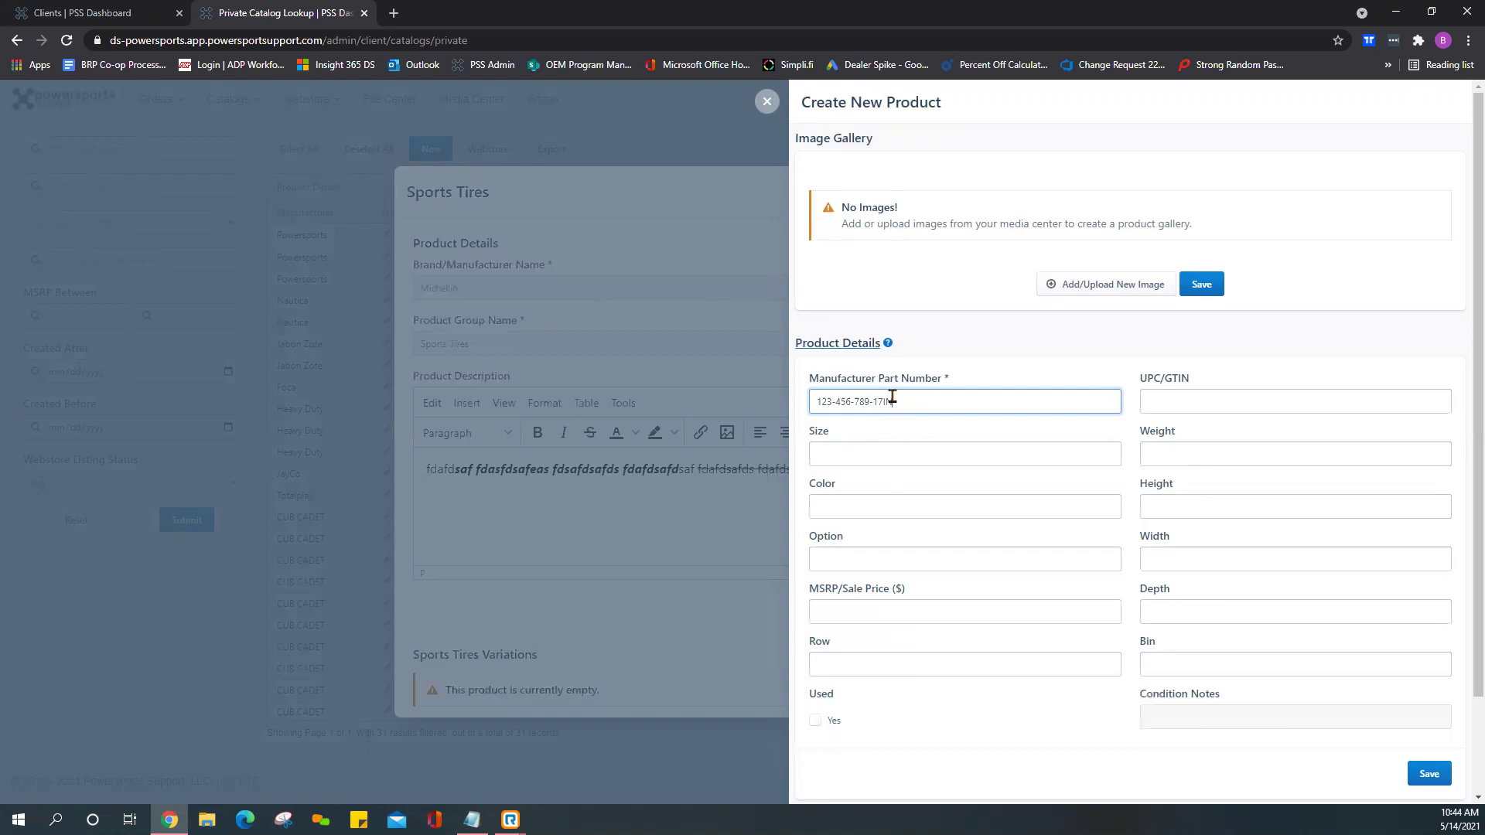
{"action": "left_click", "coordinate": [897, 460]}
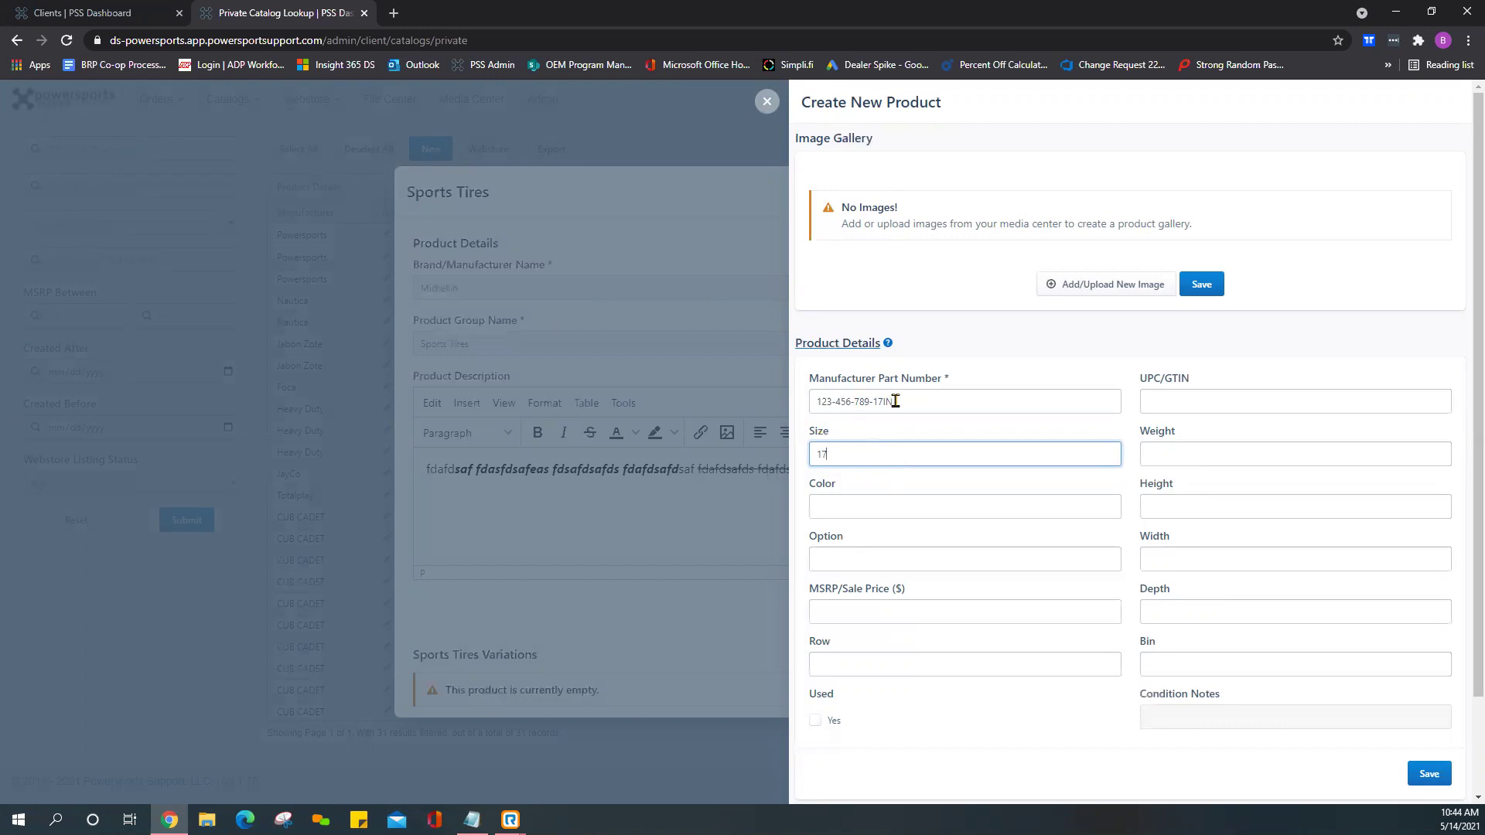
{"action": "left_click_drag", "start_coordinate": [895, 400], "coordinate": [875, 401]}
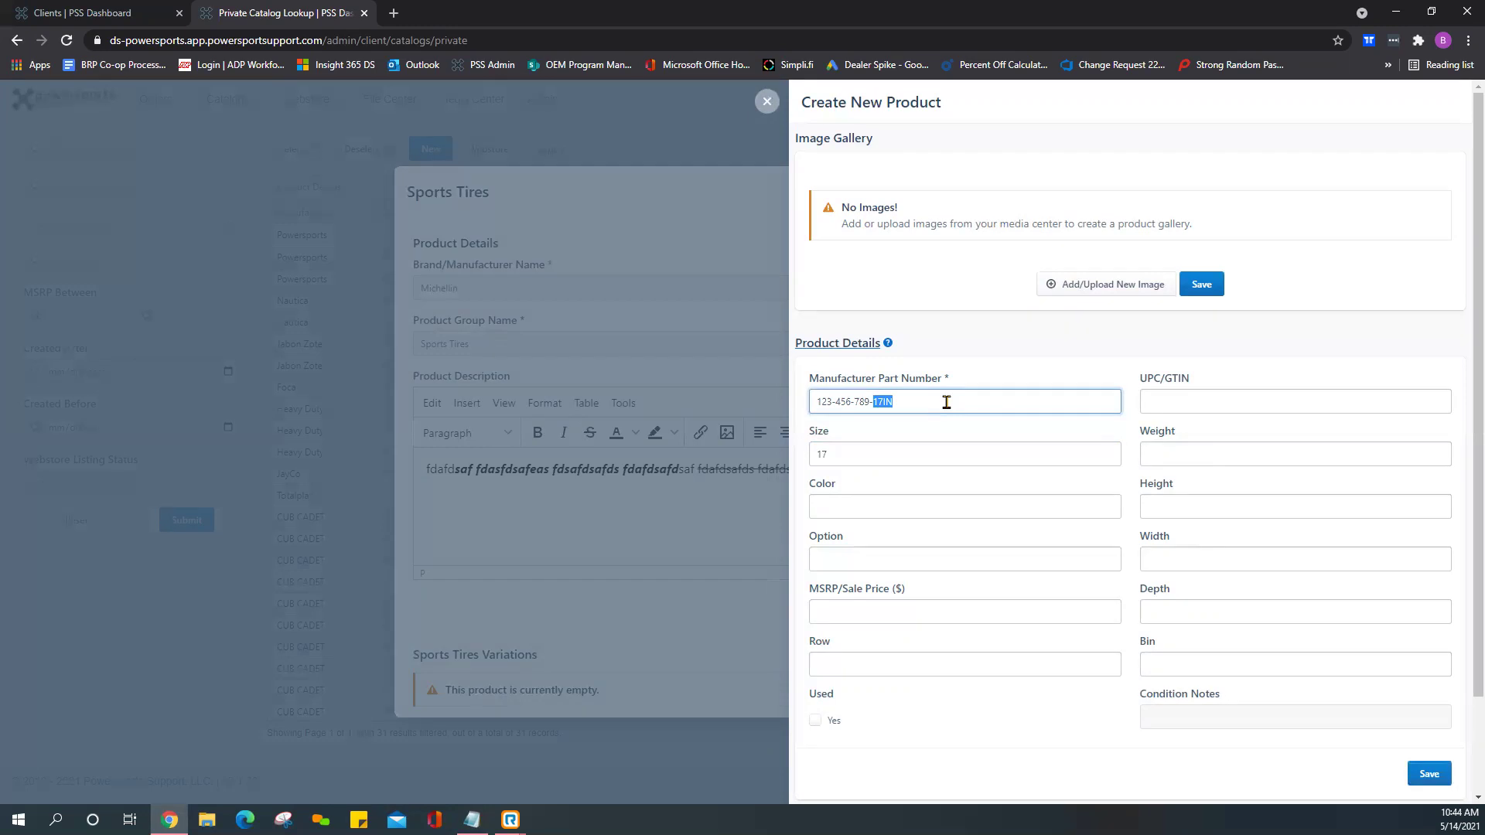
{"action": "left_click", "coordinate": [882, 457]}
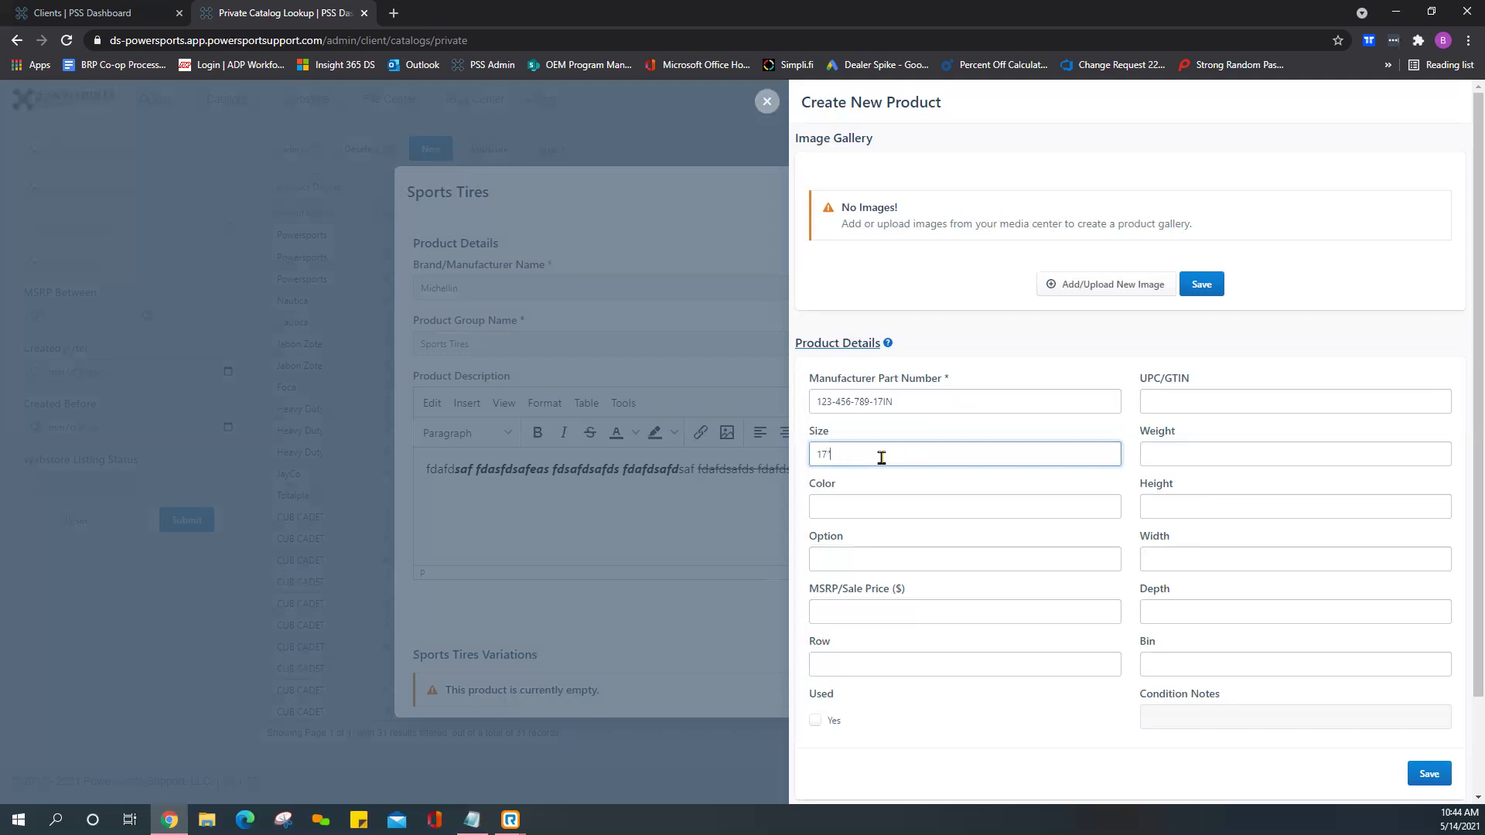
{"action": "left_click", "coordinate": [886, 506]}
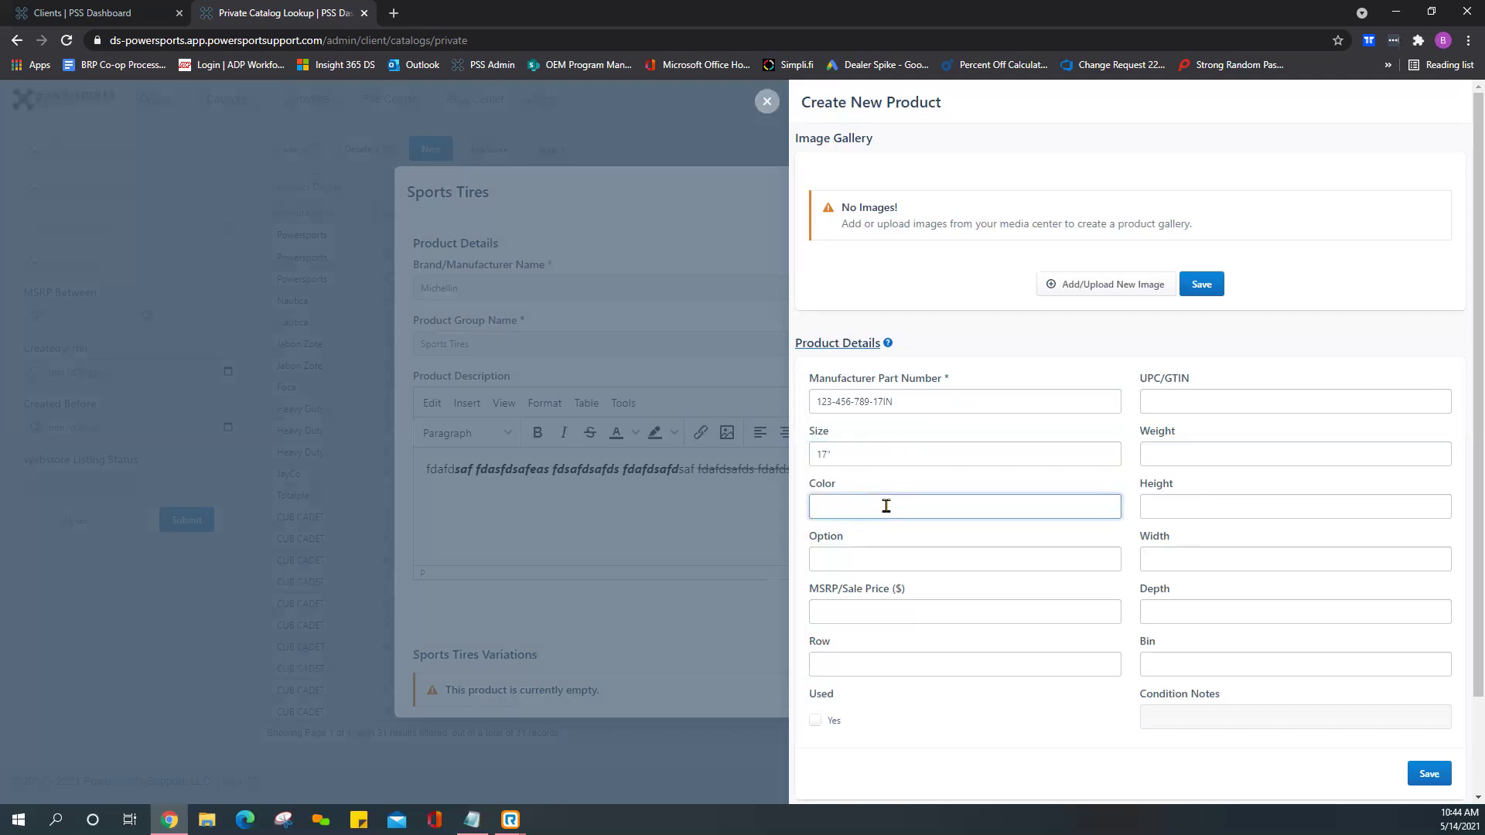
{"action": "left_click", "coordinate": [855, 617]}
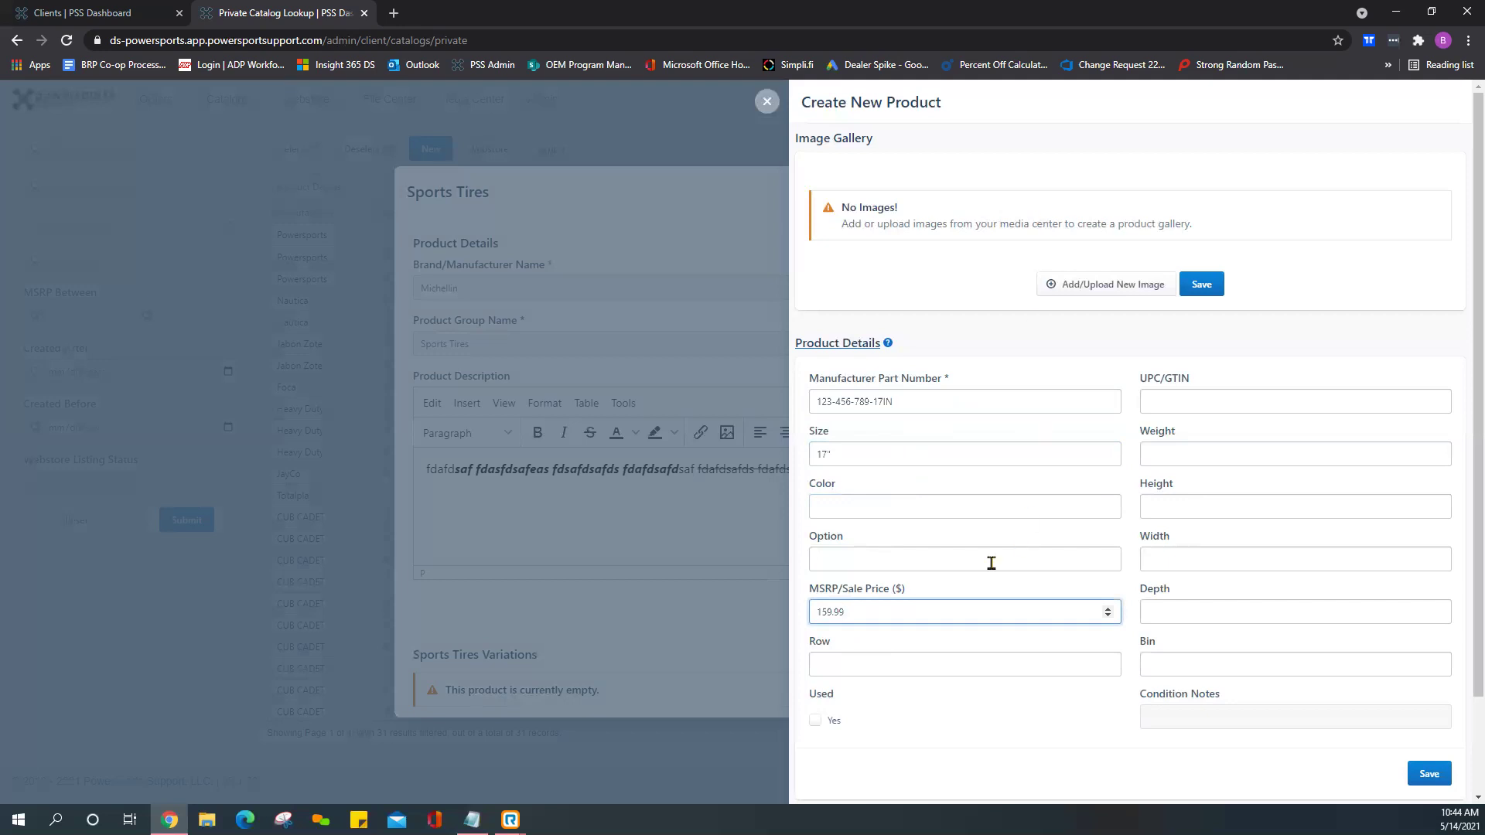
{"action": "scroll", "coordinate": [917, 596], "scroll_direction": "down", "scroll_amount": 2}
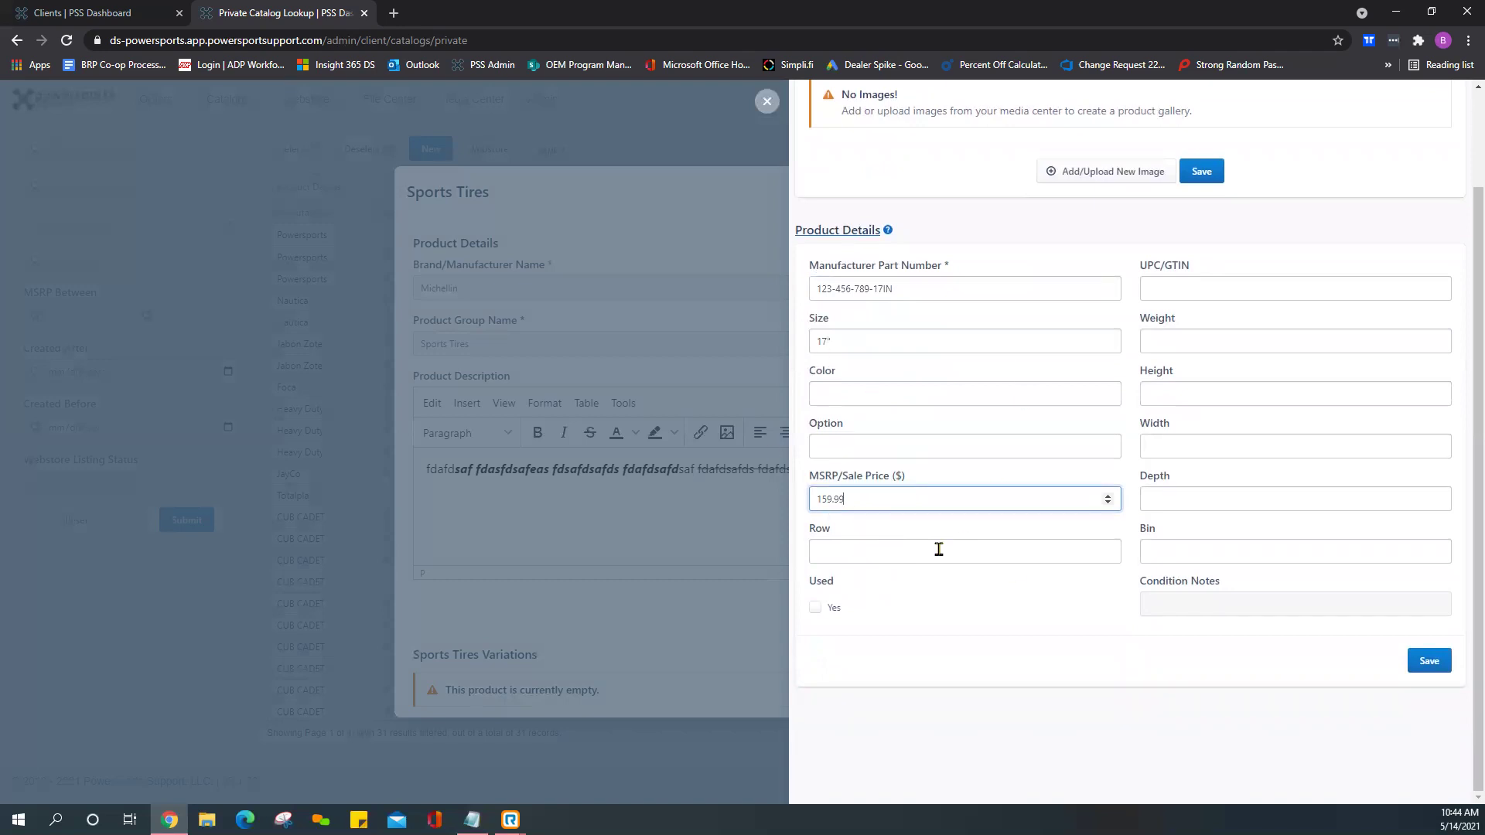
{"action": "scroll", "coordinate": [1041, 457], "scroll_direction": "up", "scroll_amount": 2}
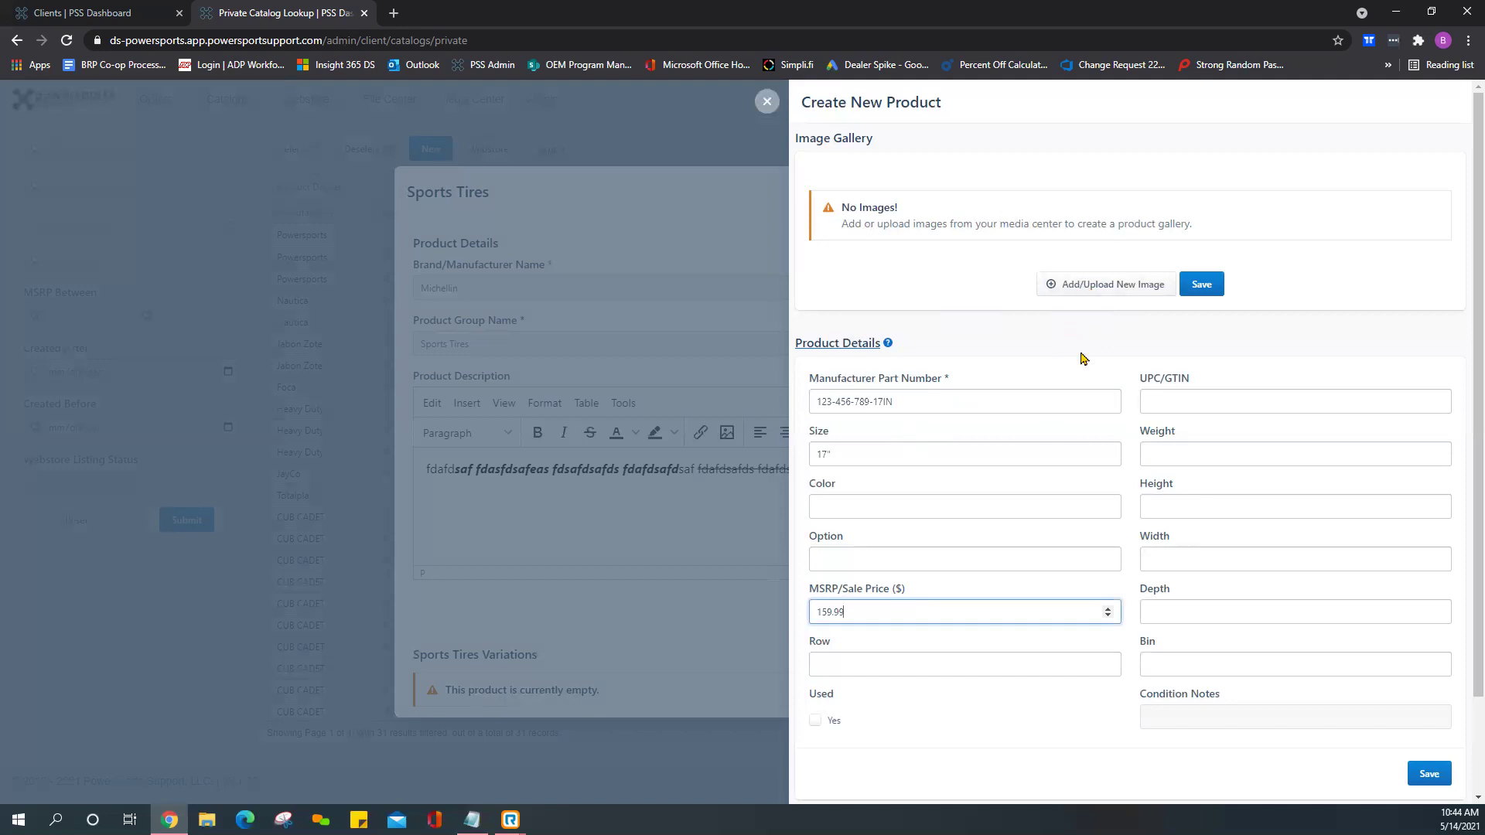
Open the media center from Add/Upload New Image and delete jaws tshirt.jpg.
{"action": "left_click", "coordinate": [1098, 292]}
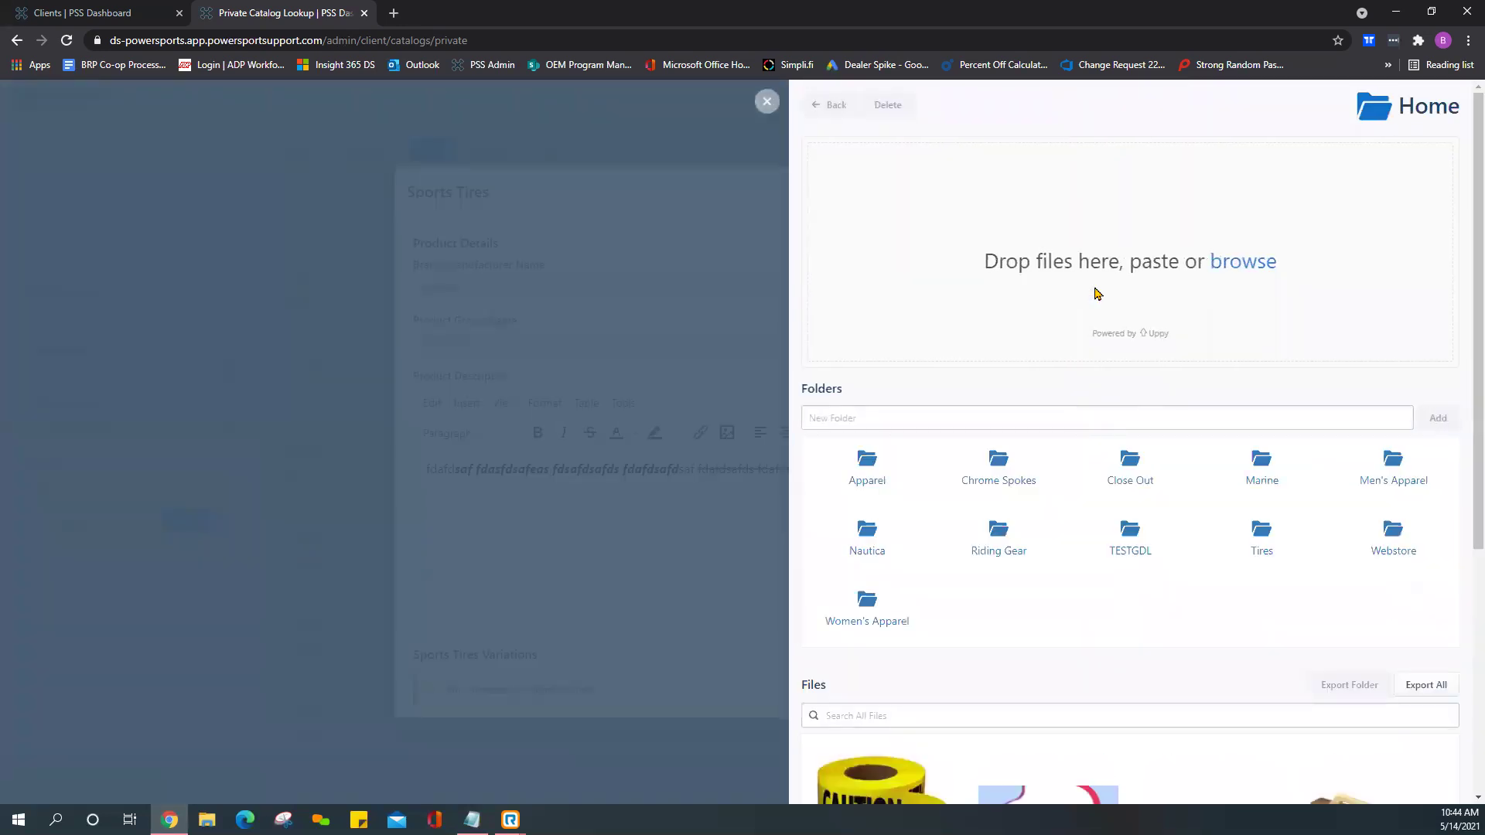
{"action": "scroll", "coordinate": [985, 400], "scroll_direction": "down", "scroll_amount": 5}
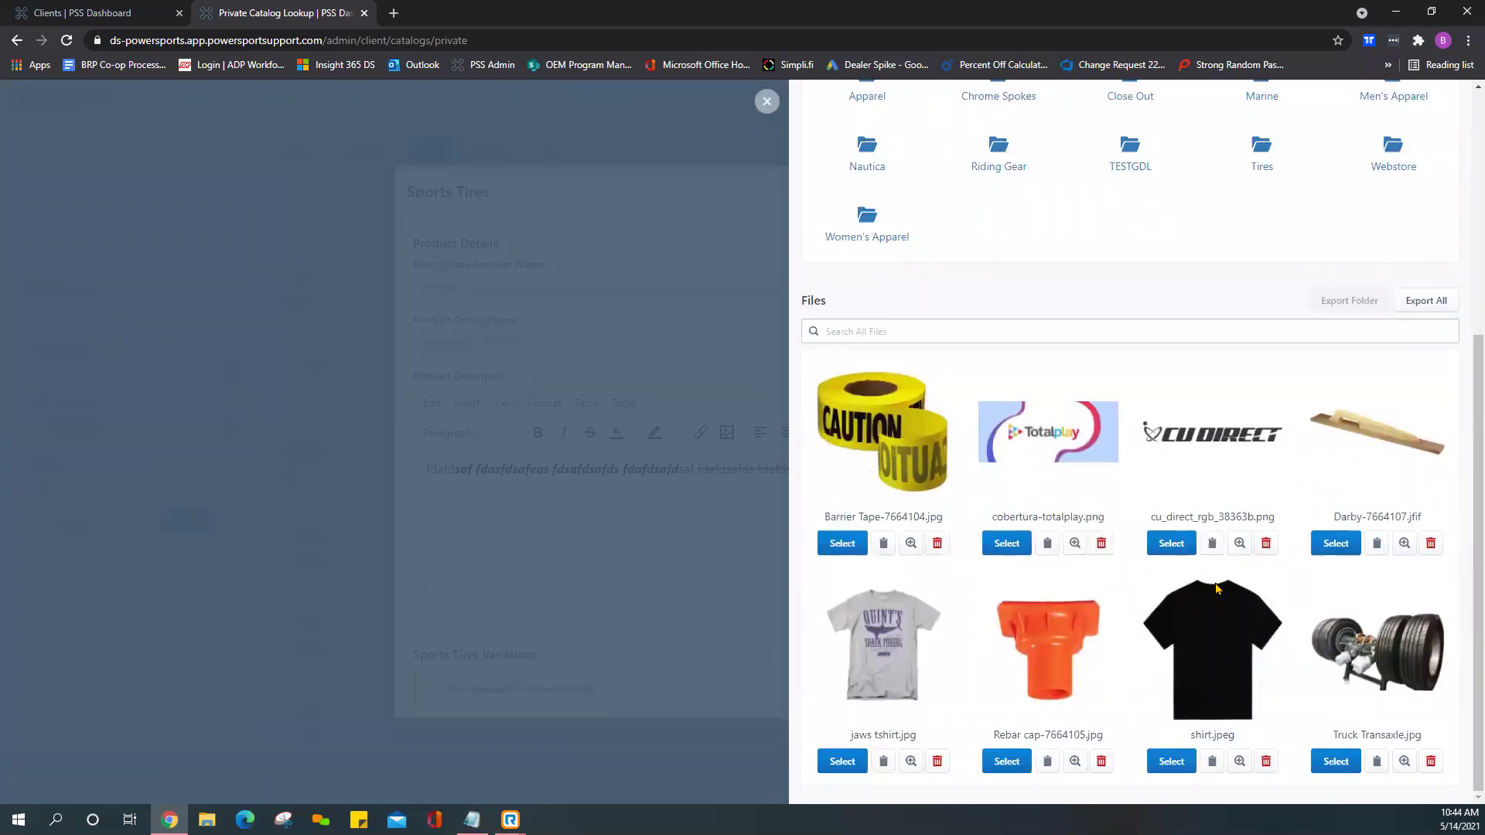
{"action": "left_click", "coordinate": [937, 761]}
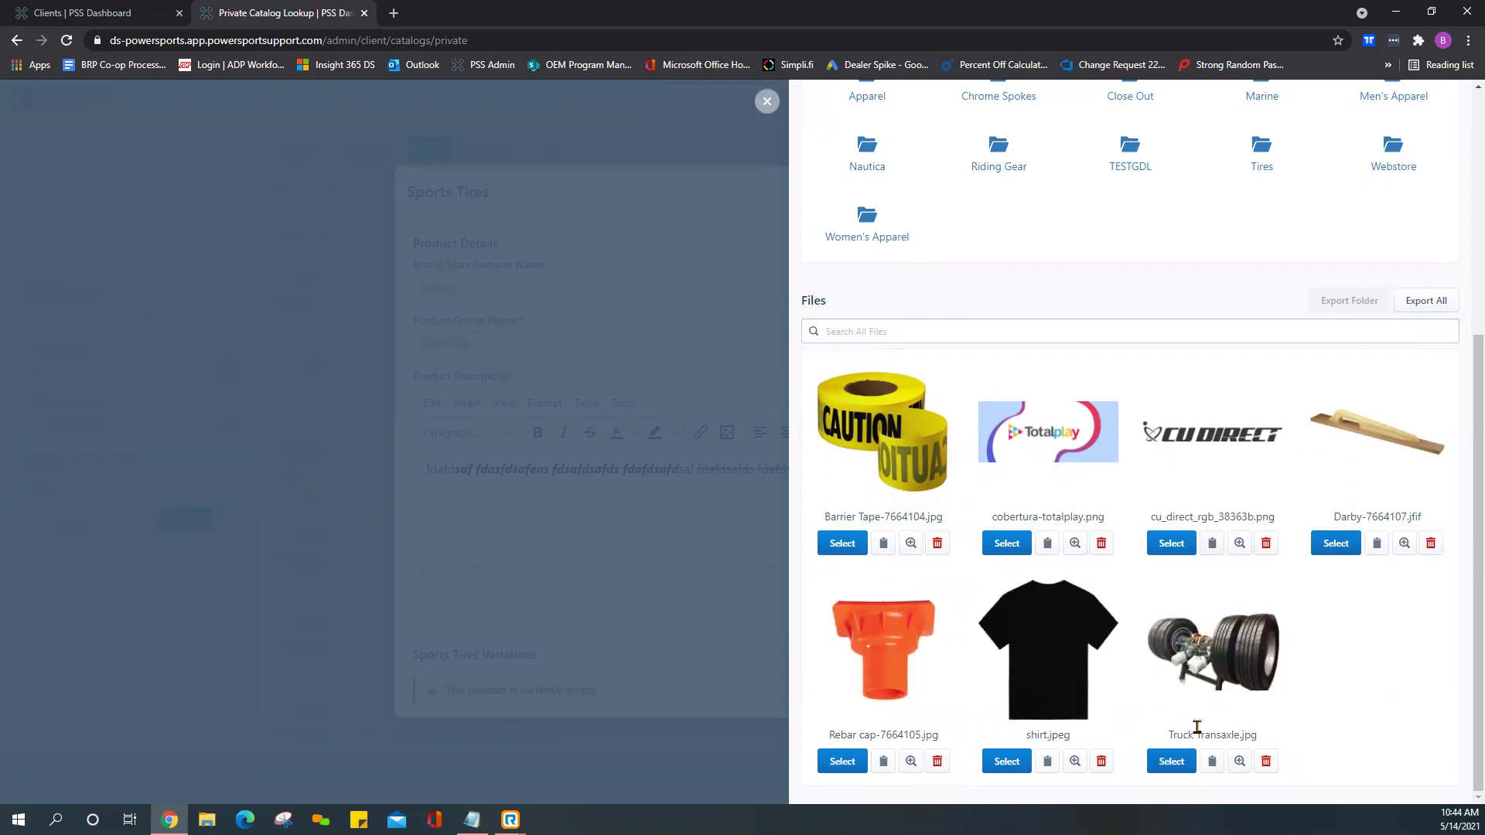
{"action": "scroll", "coordinate": [1256, 654], "scroll_direction": "up", "scroll_amount": 5}
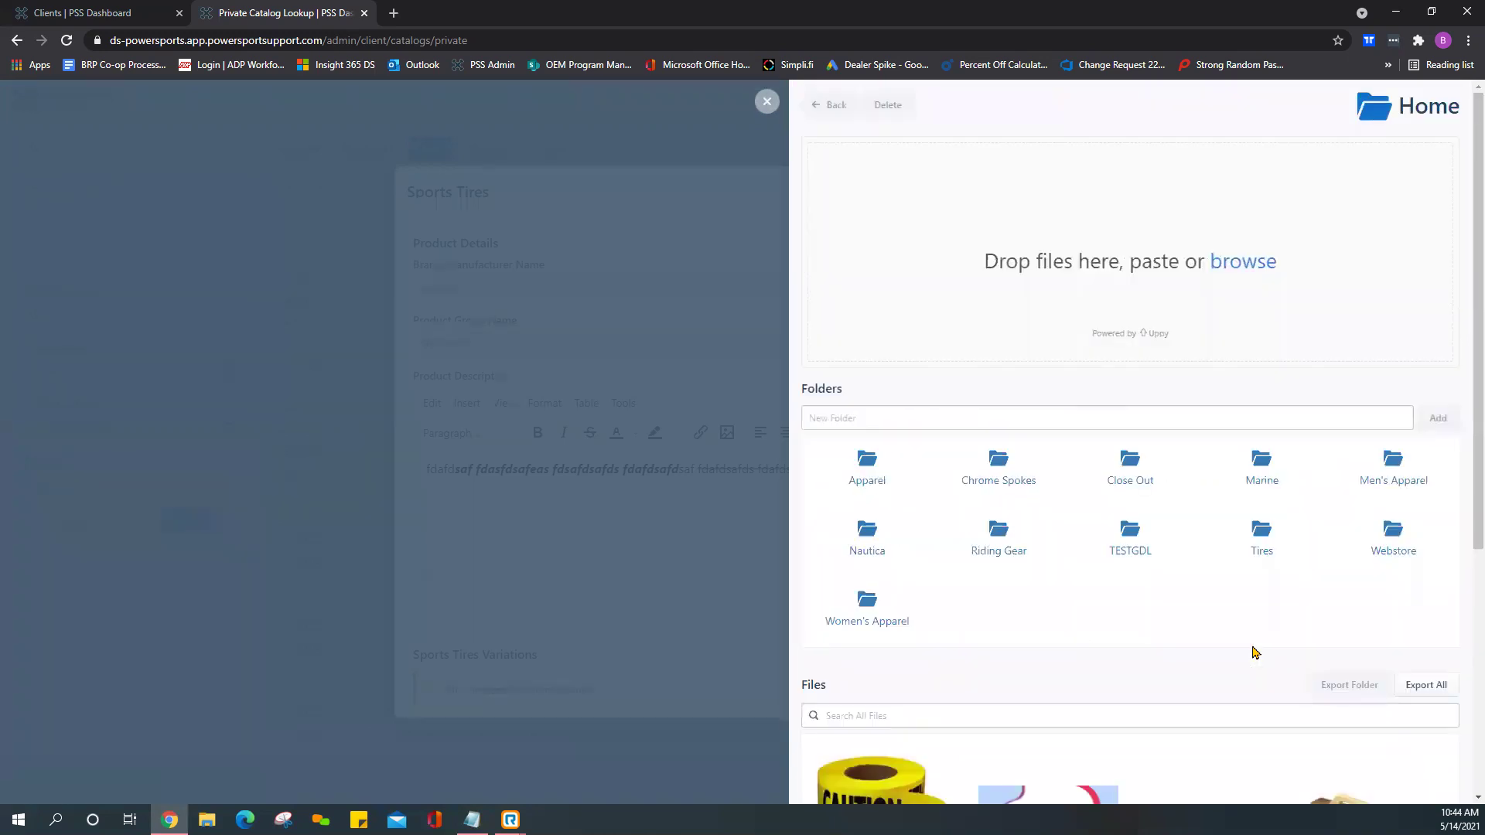
Browse to Downloads and pick the shirt JPEG as the file to upload.
{"action": "left_click", "coordinate": [1234, 280]}
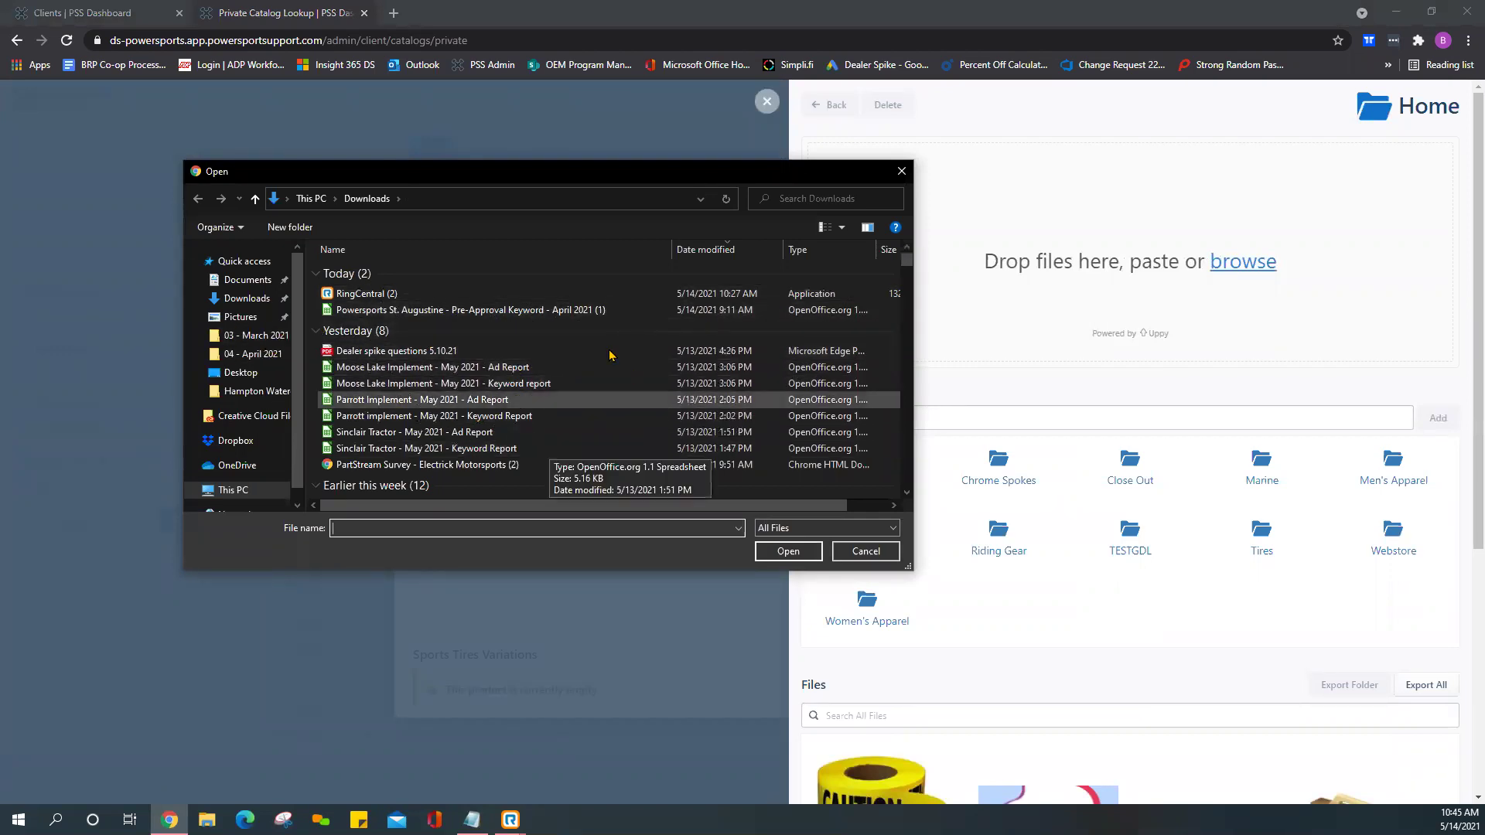
{"action": "left_click_drag", "start_coordinate": [907, 262], "coordinate": [749, 392]}
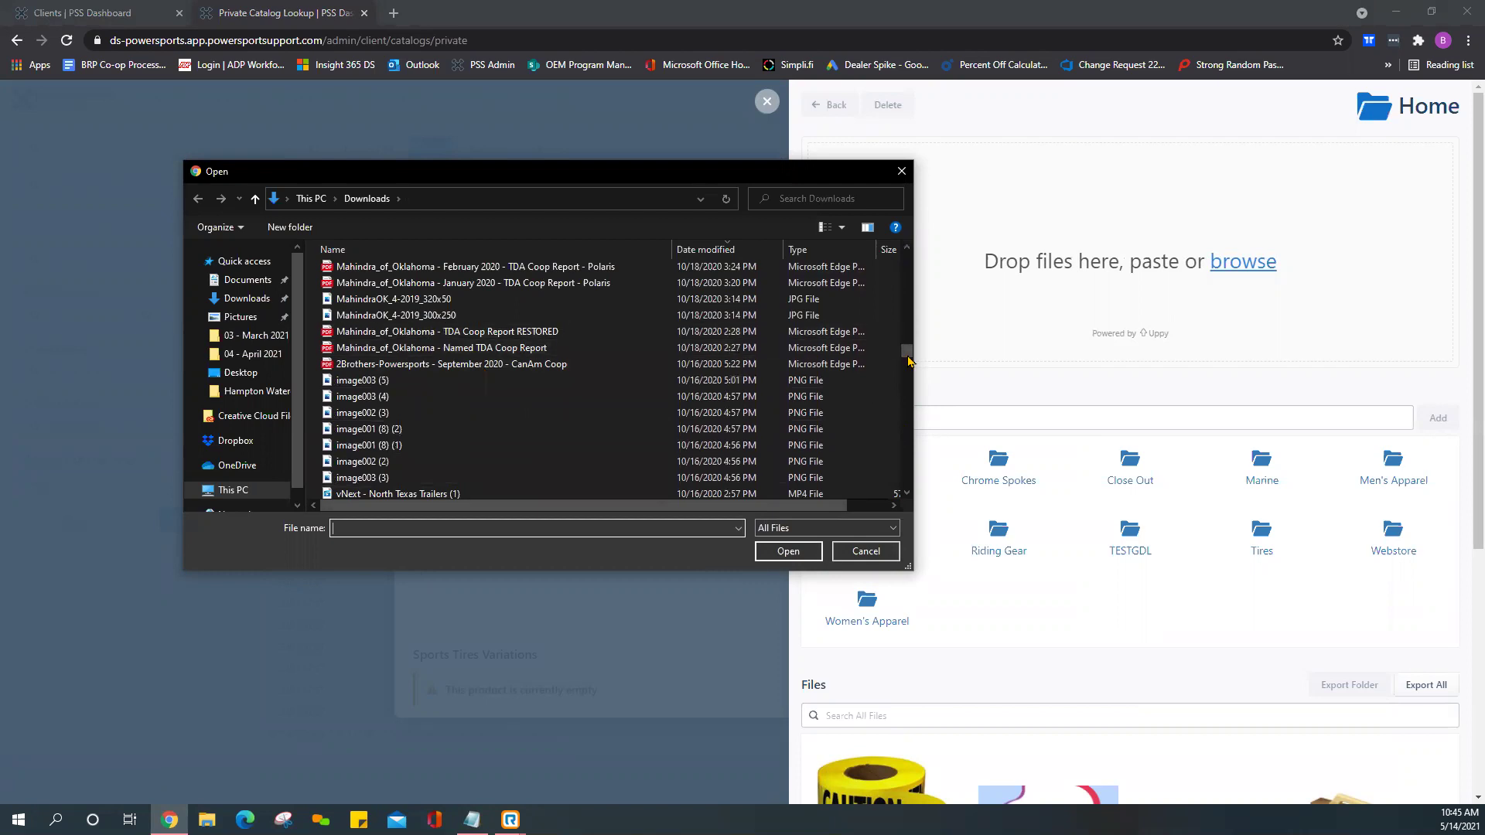
{"action": "left_click_drag", "start_coordinate": [906, 352], "coordinate": [906, 478]}
{"action": "scroll", "coordinate": [544, 401], "scroll_direction": "up", "scroll_amount": 3}
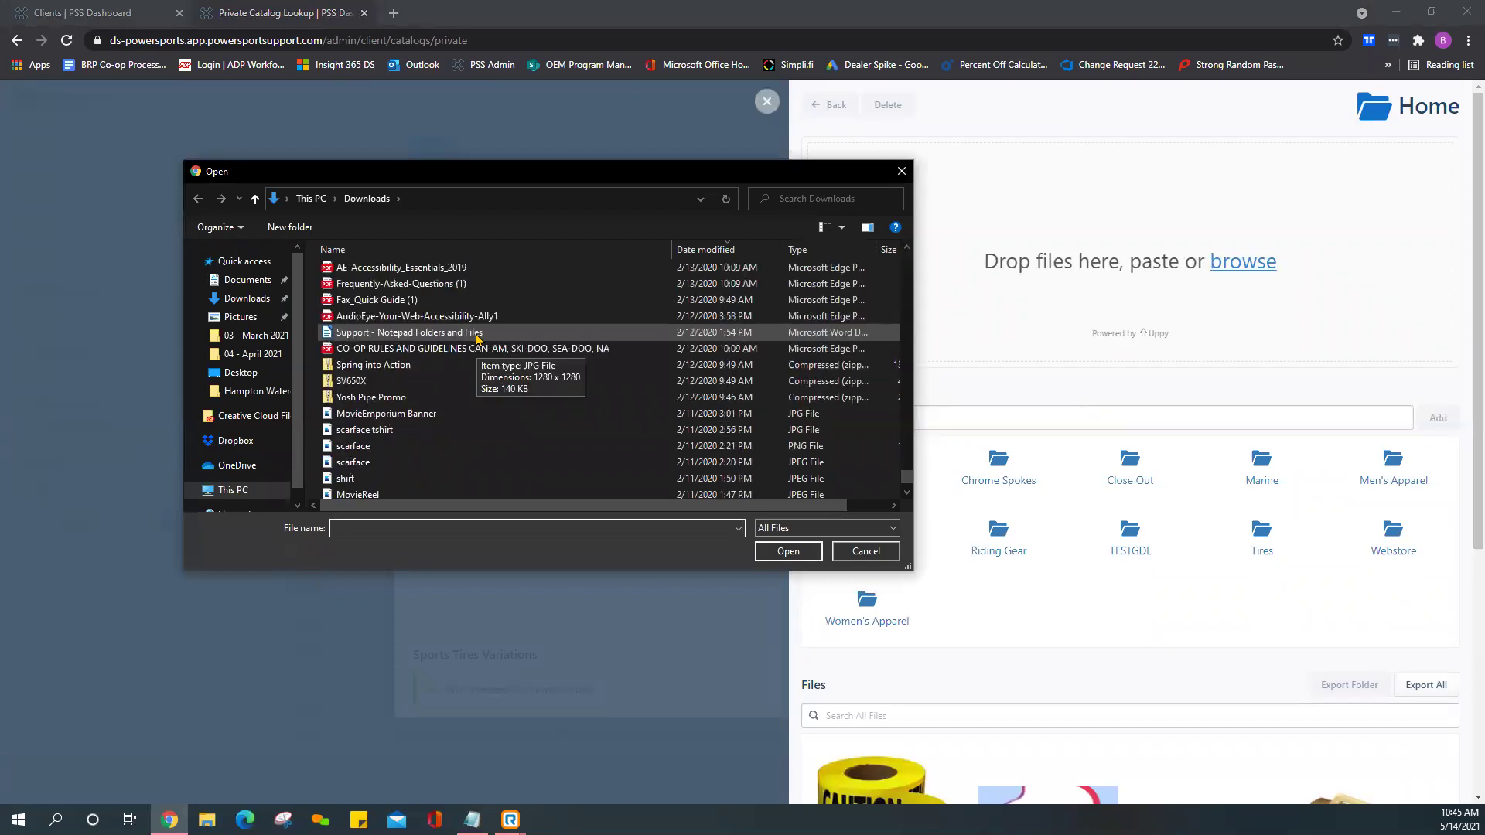
{"action": "scroll", "coordinate": [479, 343], "scroll_direction": "down", "scroll_amount": 2}
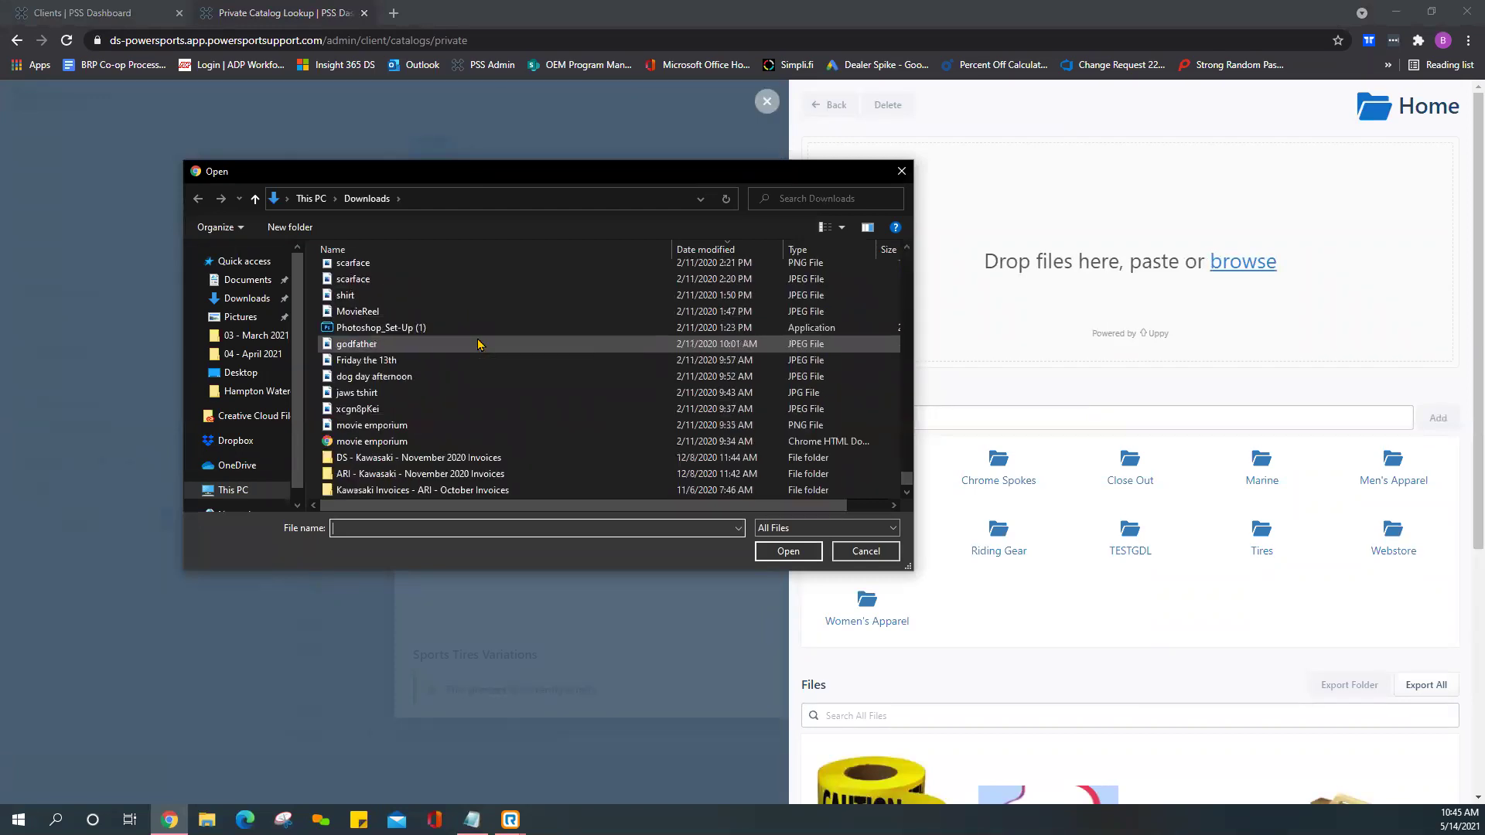
{"action": "left_click", "coordinate": [491, 295]}
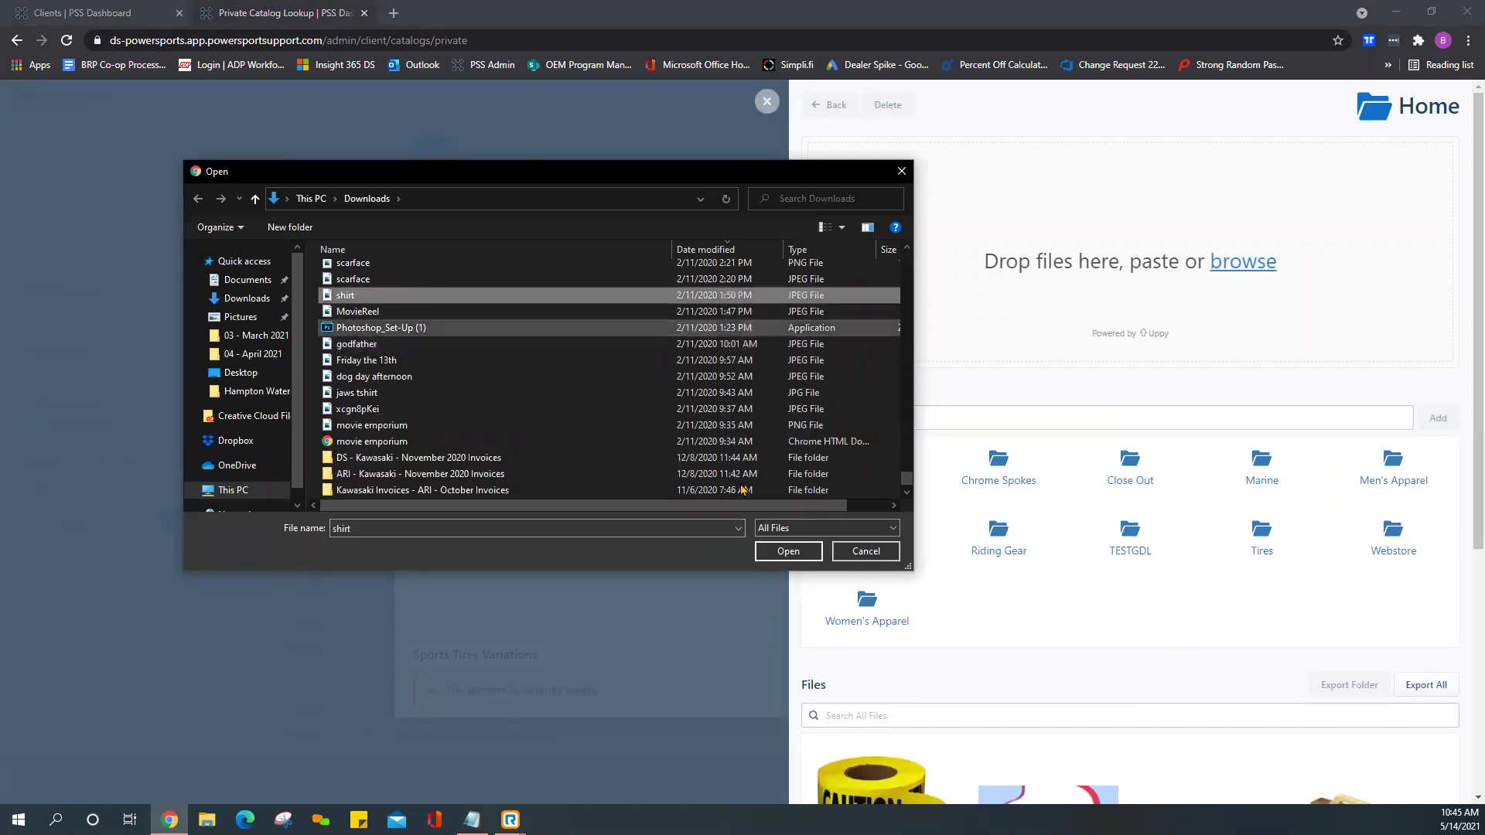
Confirm the shirt file and upload shirt.jpeg into the media center.
{"action": "left_click", "coordinate": [789, 551]}
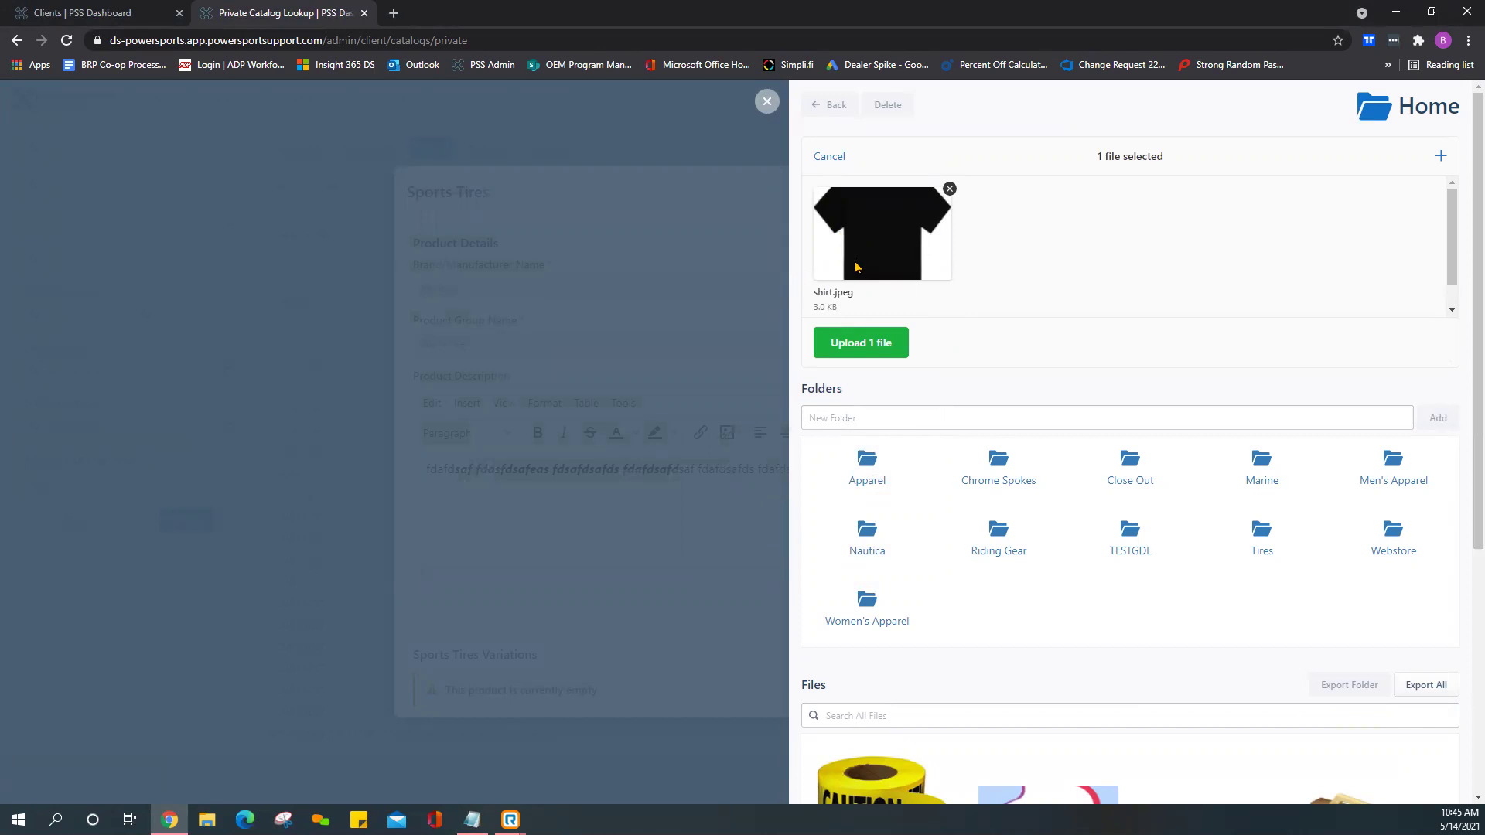
{"action": "left_click", "coordinate": [852, 355]}
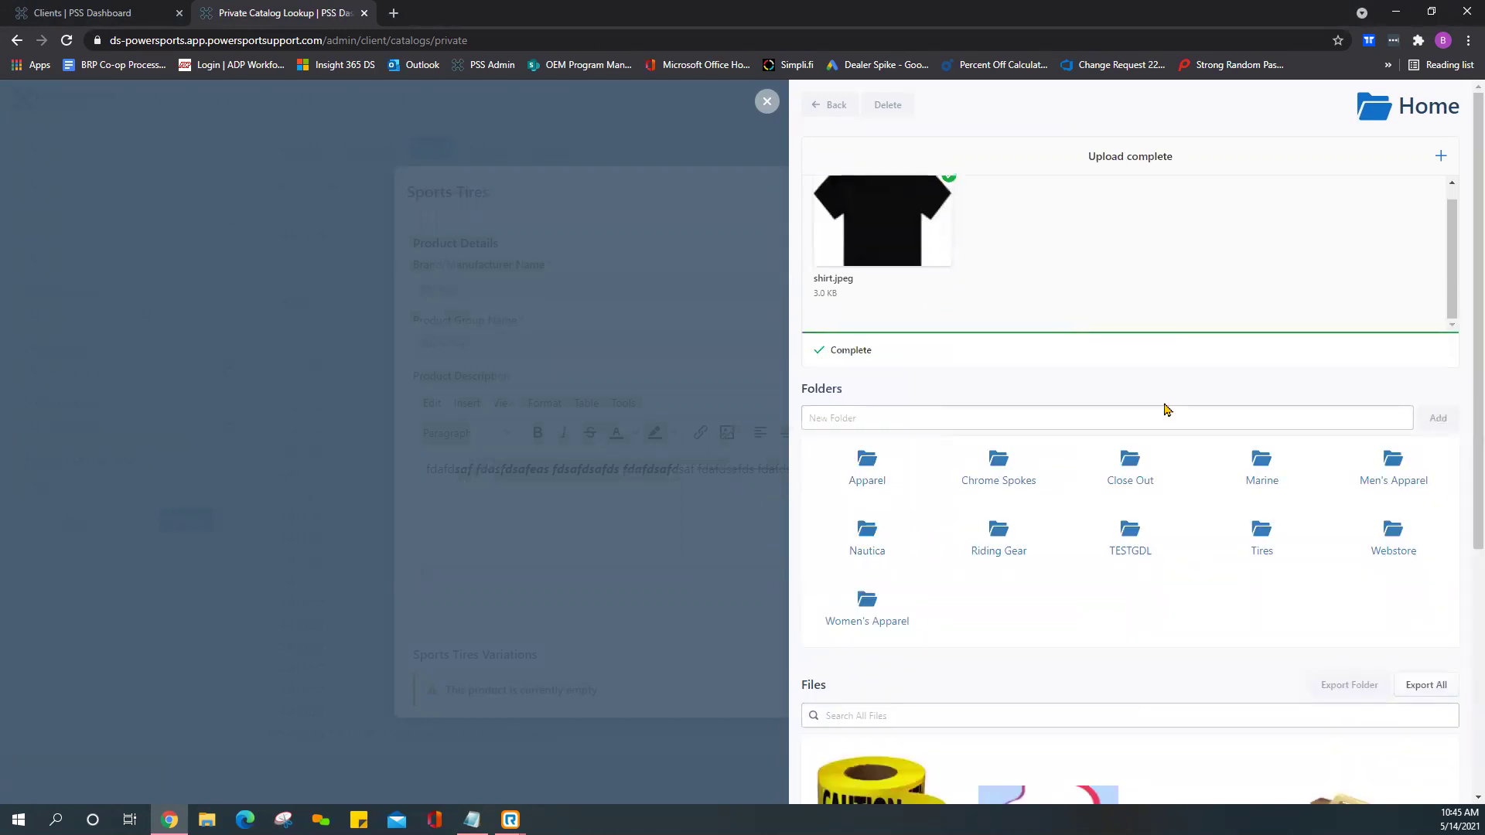
{"action": "scroll", "coordinate": [1168, 410], "scroll_direction": "down", "scroll_amount": 5}
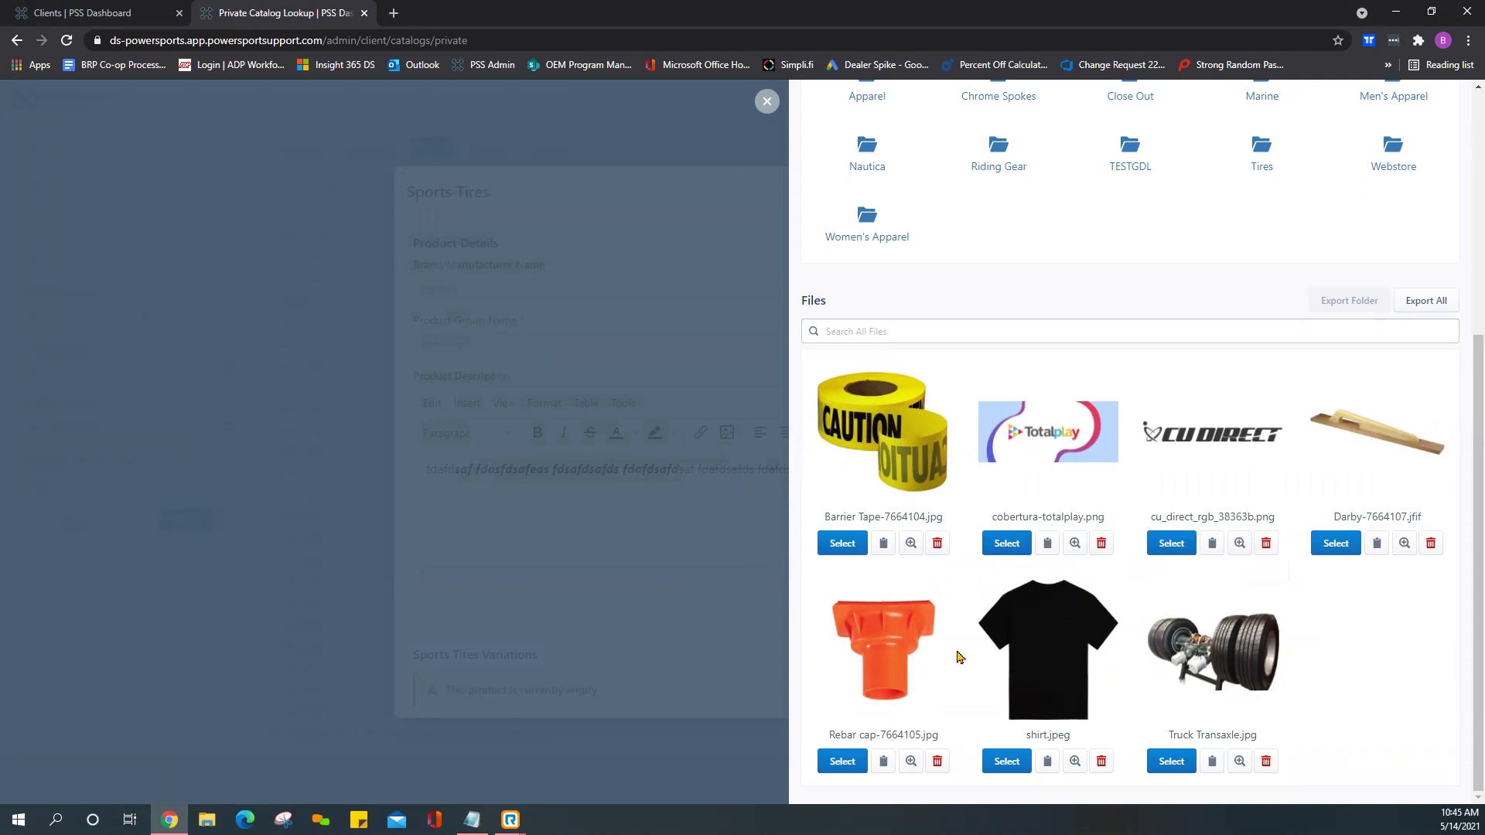
Add Truck Transaxle.jpg and shirt.jpeg to the product gallery.
{"action": "scroll", "coordinate": [1340, 640], "scroll_direction": "up", "scroll_amount": 4}
{"action": "scroll", "coordinate": [1297, 617], "scroll_direction": "down", "scroll_amount": 4}
{"action": "left_click", "coordinate": [1171, 761]}
{"action": "left_click", "coordinate": [1007, 761]}
{"action": "scroll", "coordinate": [1148, 640], "scroll_direction": "down", "scroll_amount": 5}
{"action": "scroll", "coordinate": [900, 283], "scroll_direction": "up", "scroll_amount": 5}
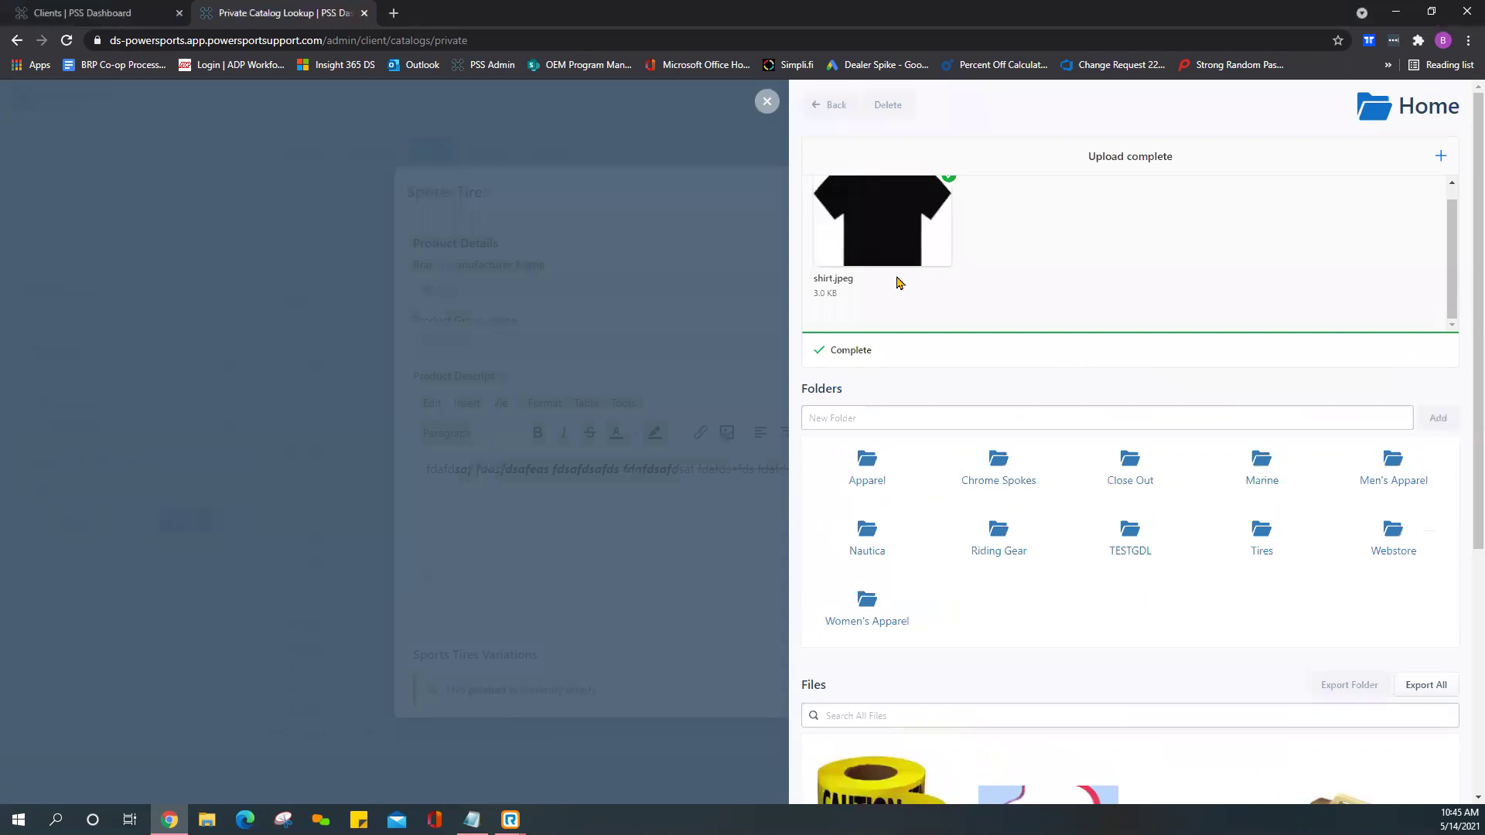
Close the media panel and reorder the gallery so the shirt image comes first.
{"action": "left_click", "coordinate": [766, 103]}
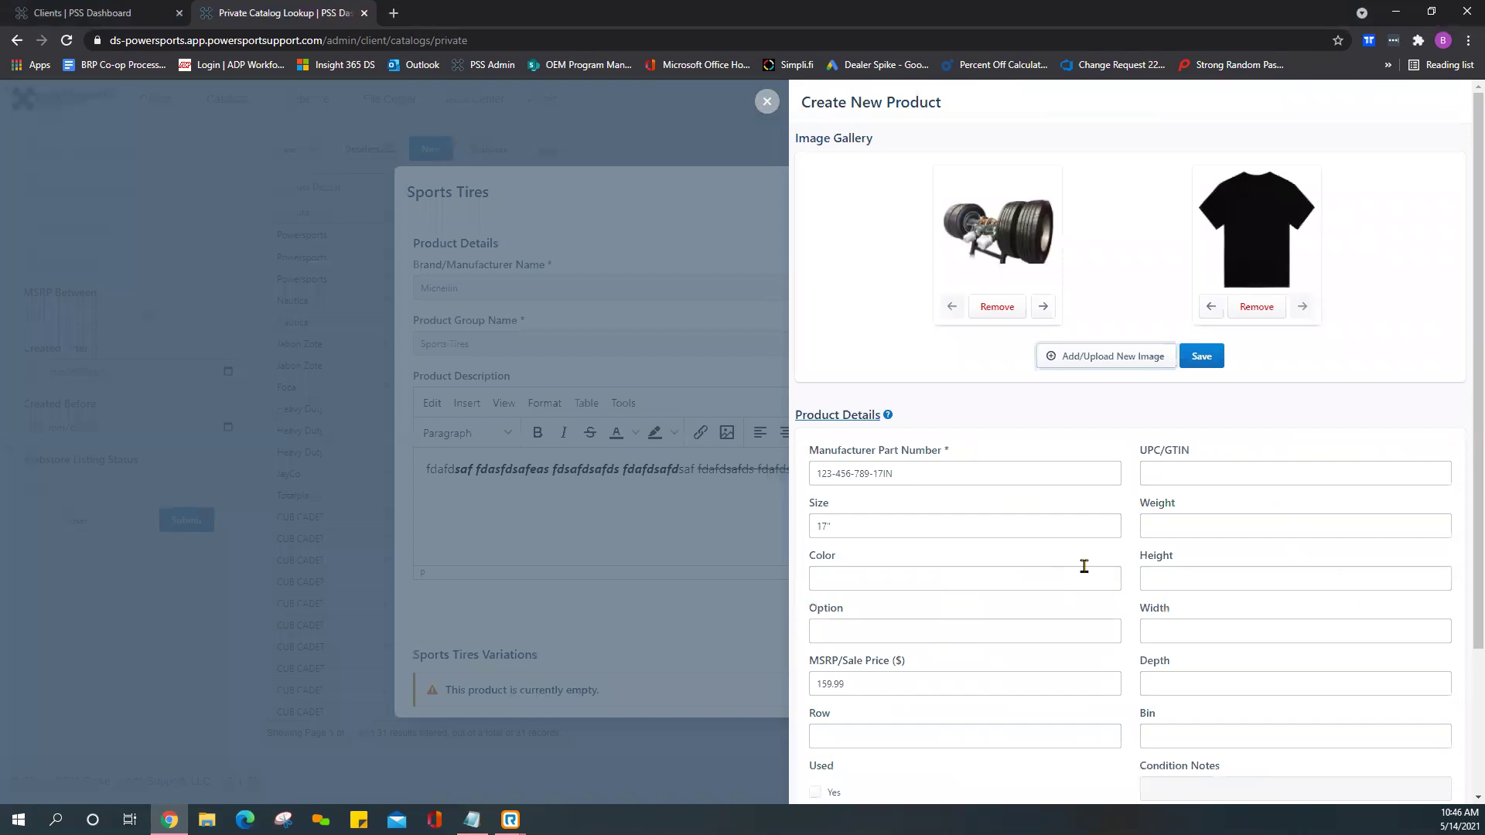
{"action": "left_click", "coordinate": [1213, 307]}
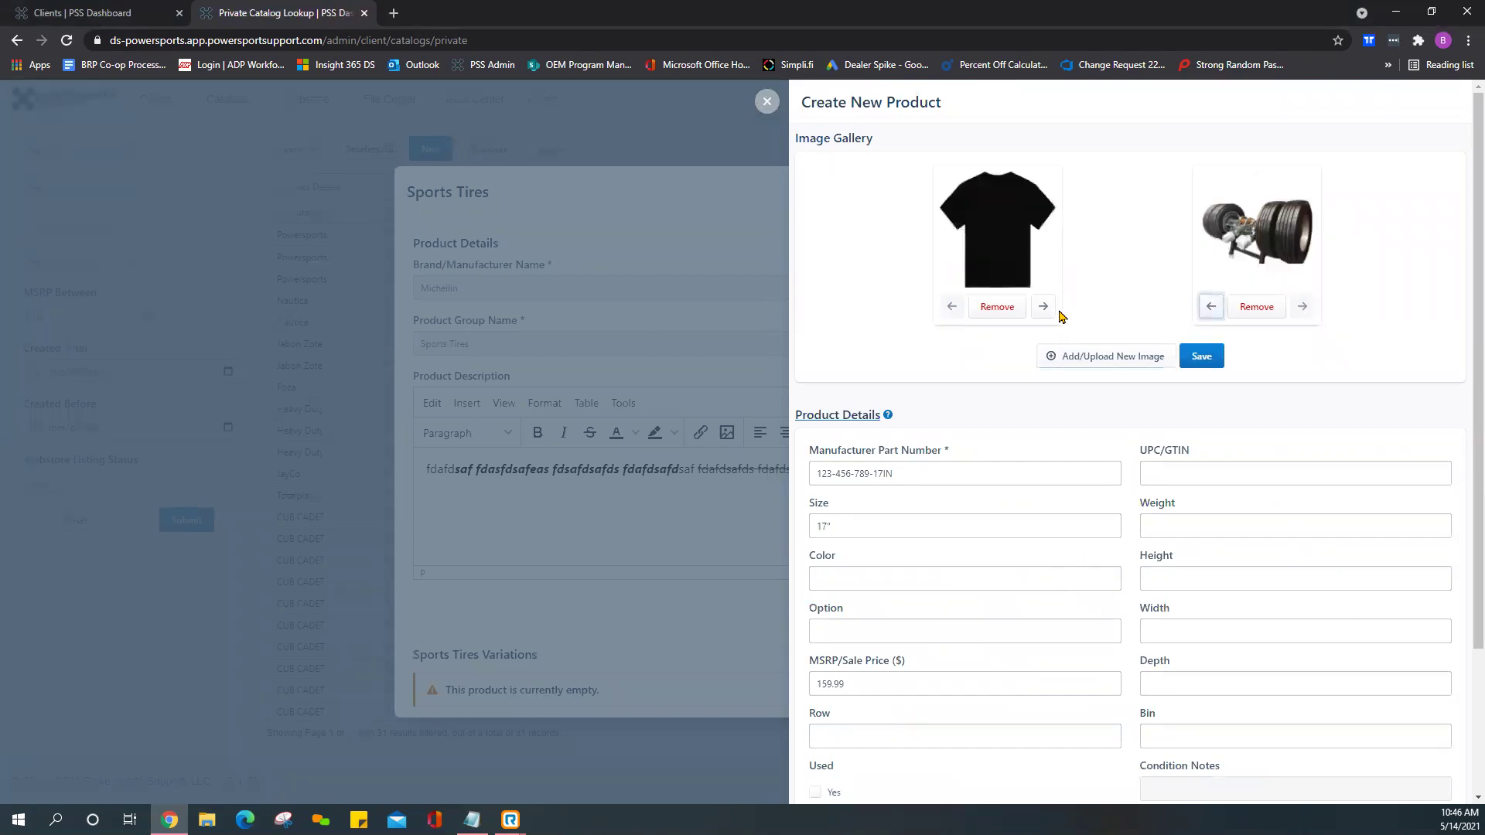
{"action": "left_click", "coordinate": [1044, 308]}
{"action": "left_click", "coordinate": [1211, 307]}
{"action": "left_click", "coordinate": [1043, 308]}
{"action": "left_click", "coordinate": [1211, 307]}
{"action": "left_click", "coordinate": [1044, 307]}
{"action": "left_click", "coordinate": [1044, 307]}
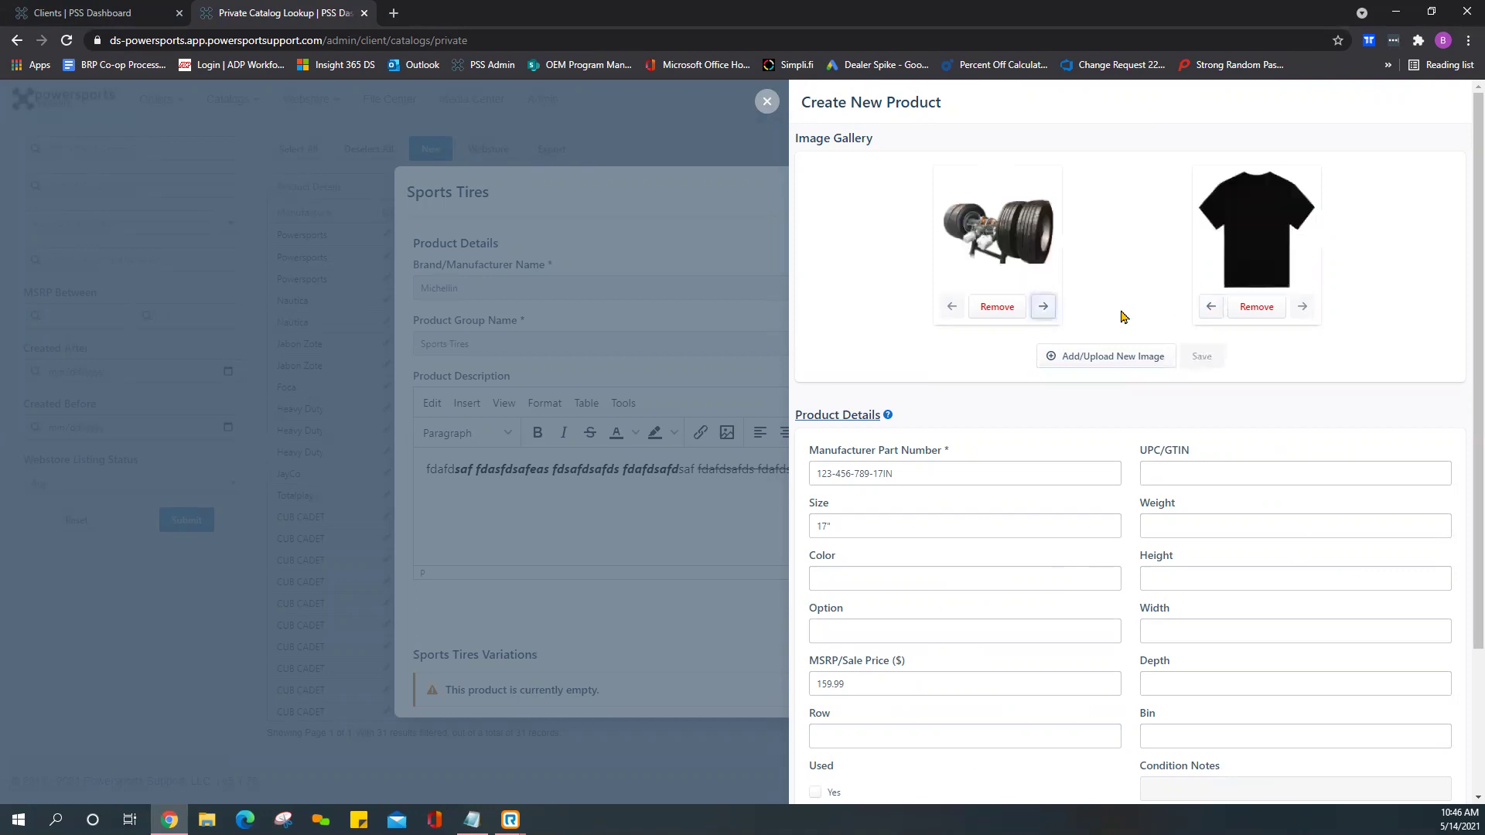
{"action": "left_click", "coordinate": [1211, 307]}
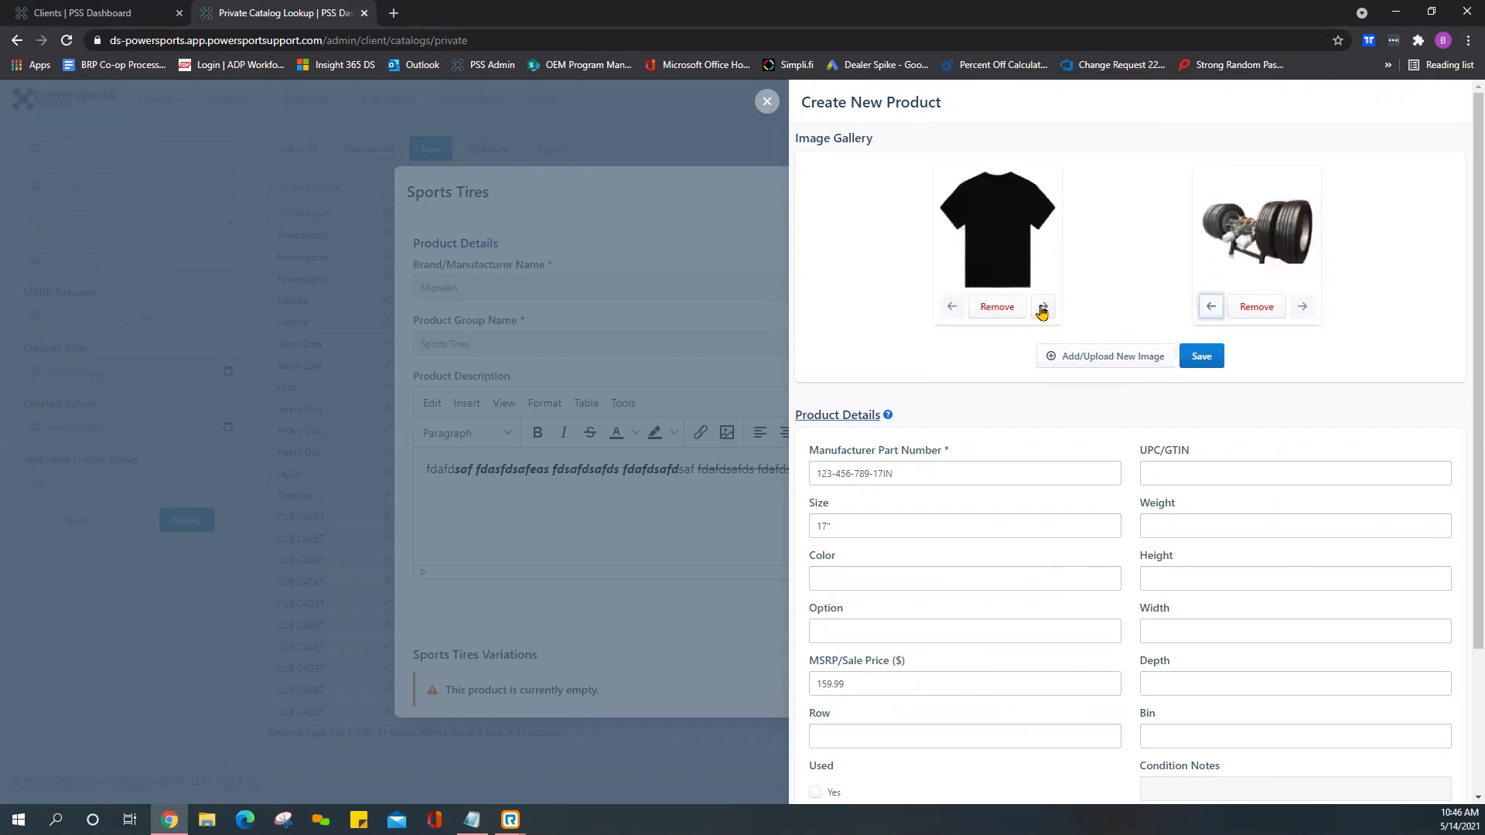
{"action": "left_click", "coordinate": [1043, 307]}
{"action": "left_click", "coordinate": [1211, 307]}
{"action": "left_click", "coordinate": [1044, 307]}
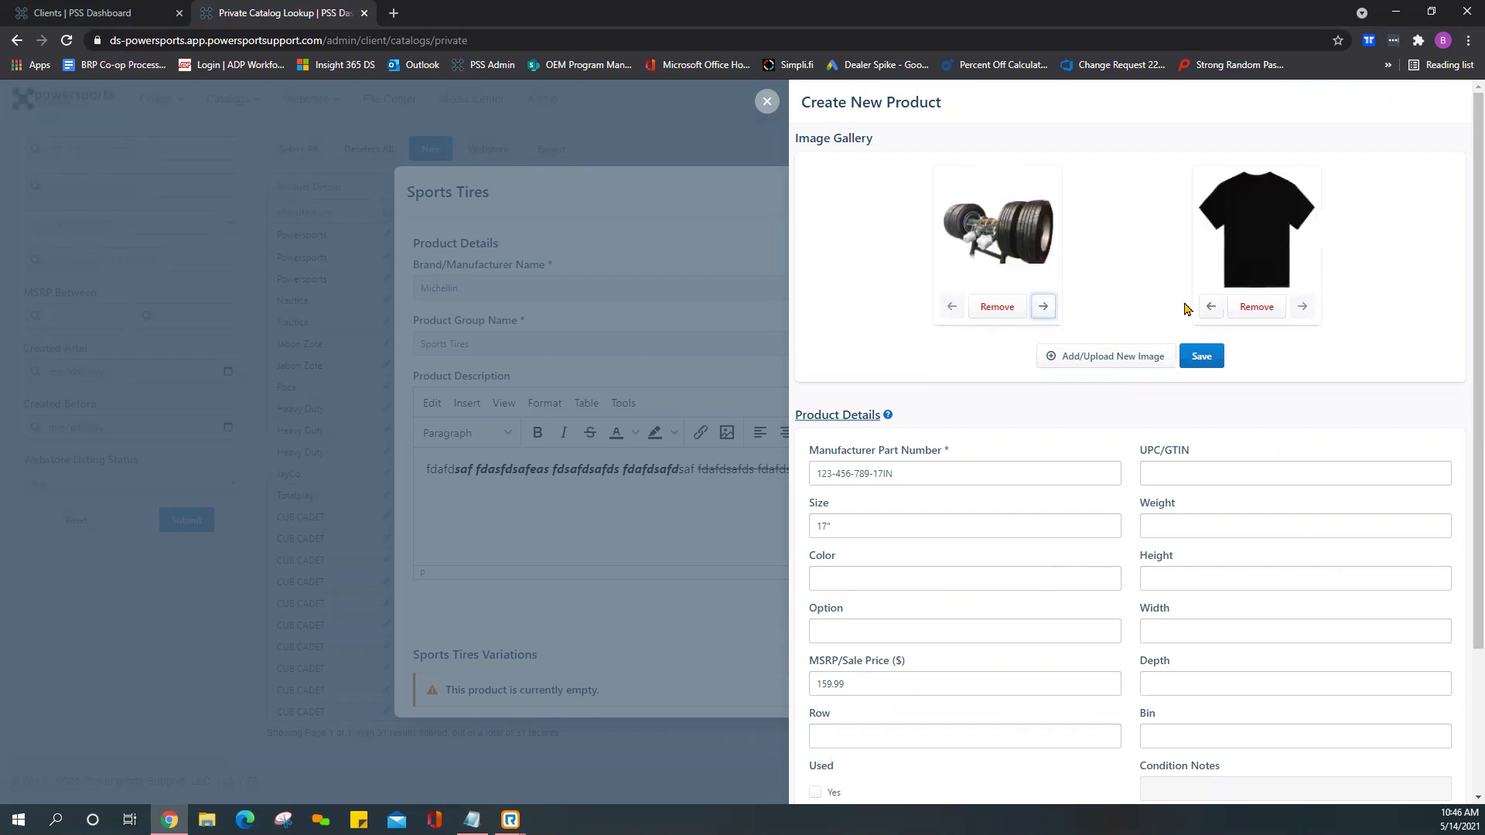
{"action": "left_click", "coordinate": [1211, 307]}
{"action": "scroll", "coordinate": [1316, 585], "scroll_direction": "down", "scroll_amount": 3}
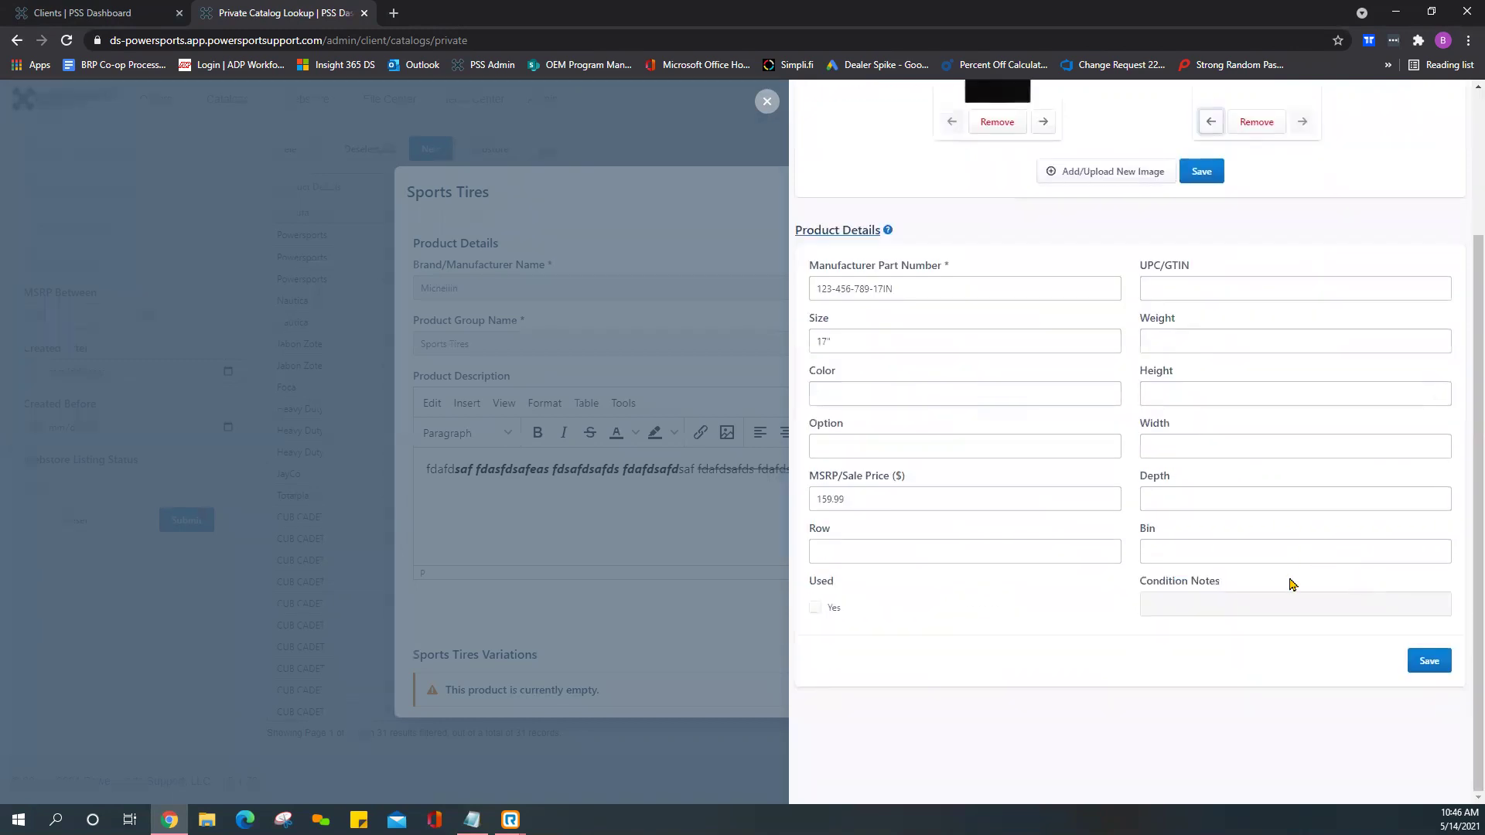
{"action": "left_click", "coordinate": [1428, 662]}
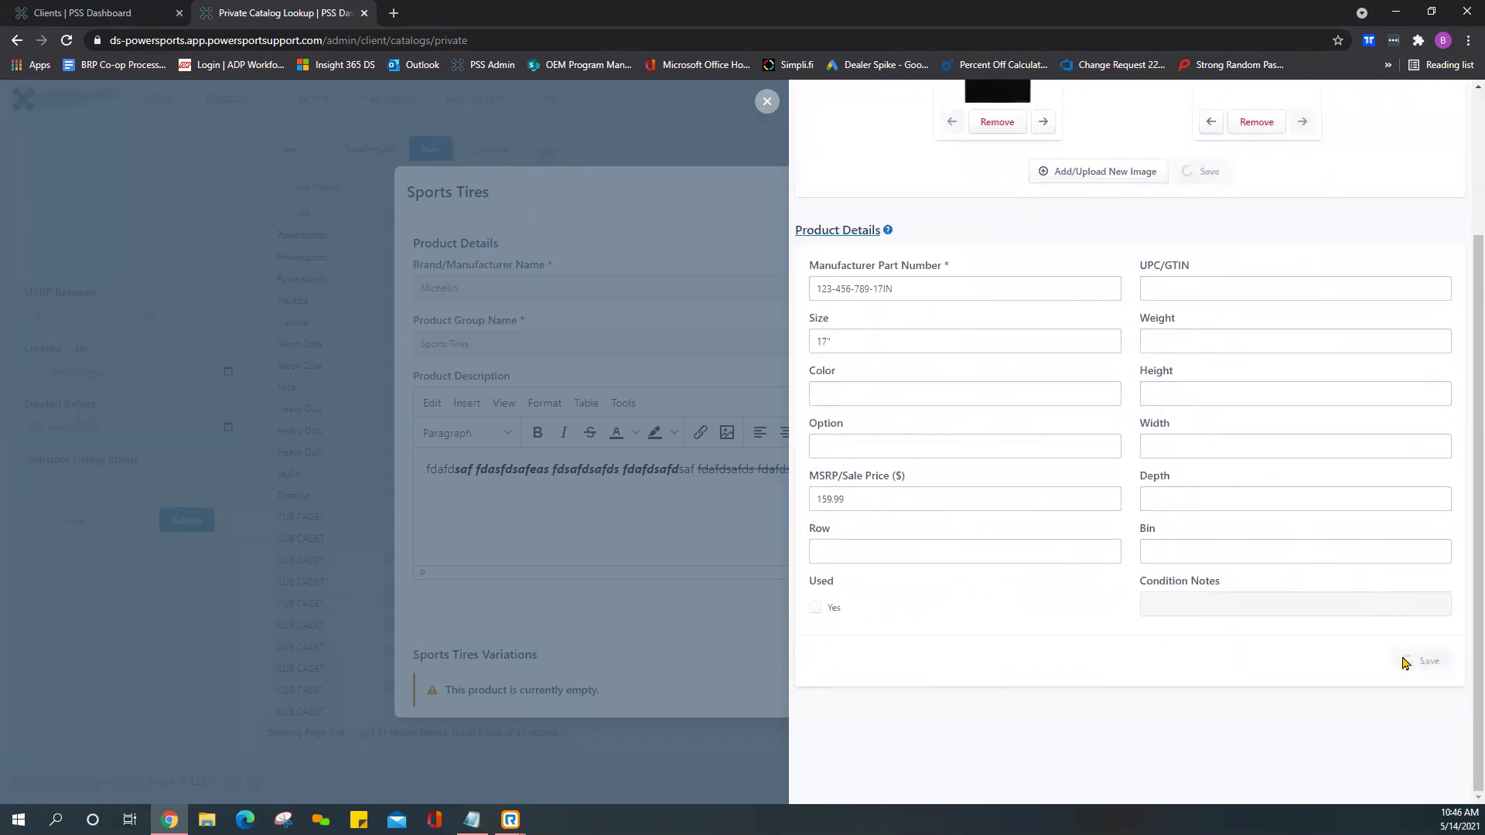
{"action": "scroll", "coordinate": [733, 600], "scroll_direction": "down", "scroll_amount": 2}
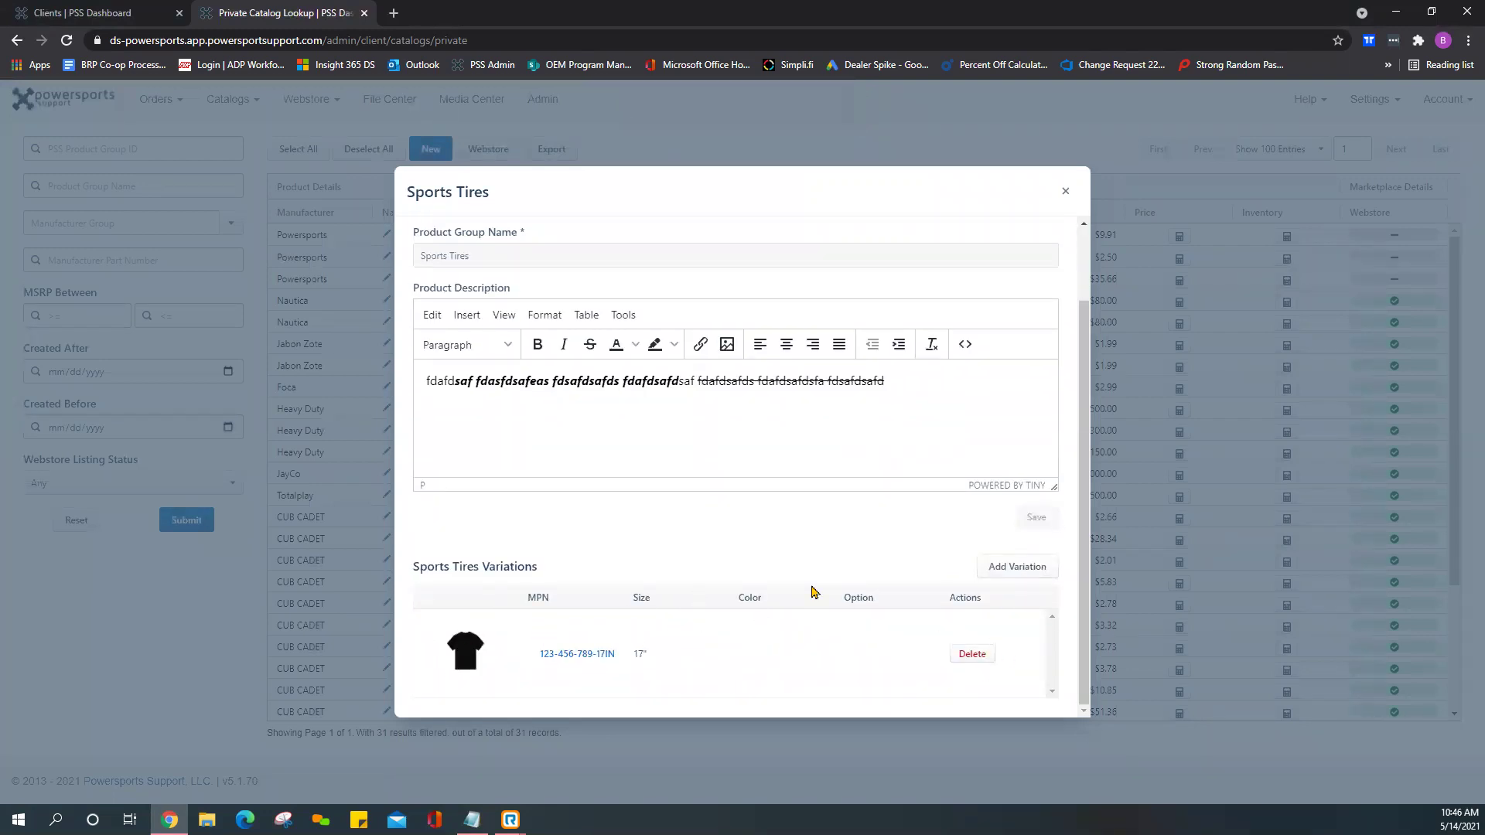
{"action": "left_click", "coordinate": [1019, 576]}
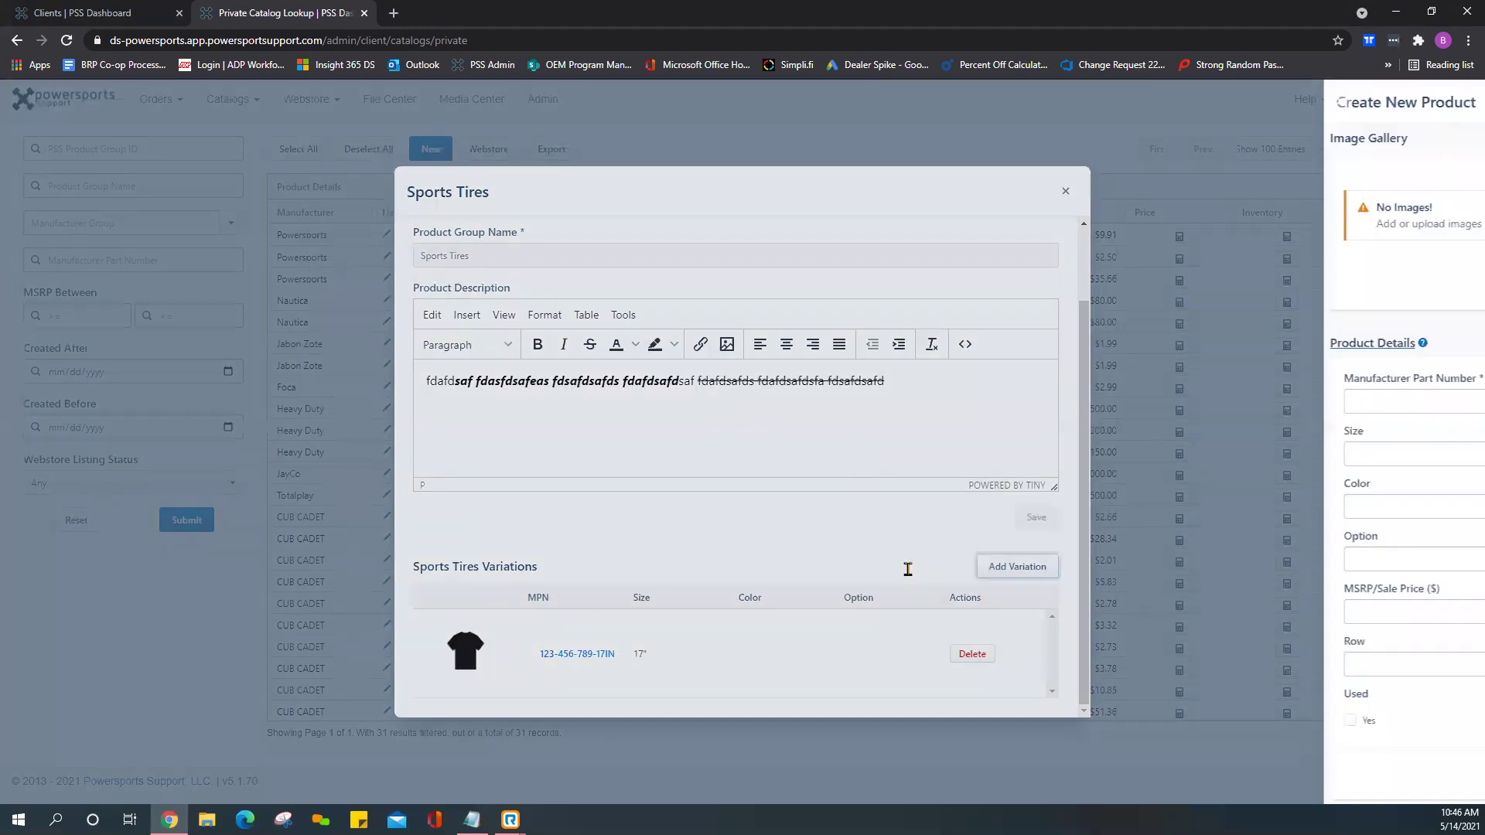
{"action": "left_click", "coordinate": [887, 401]}
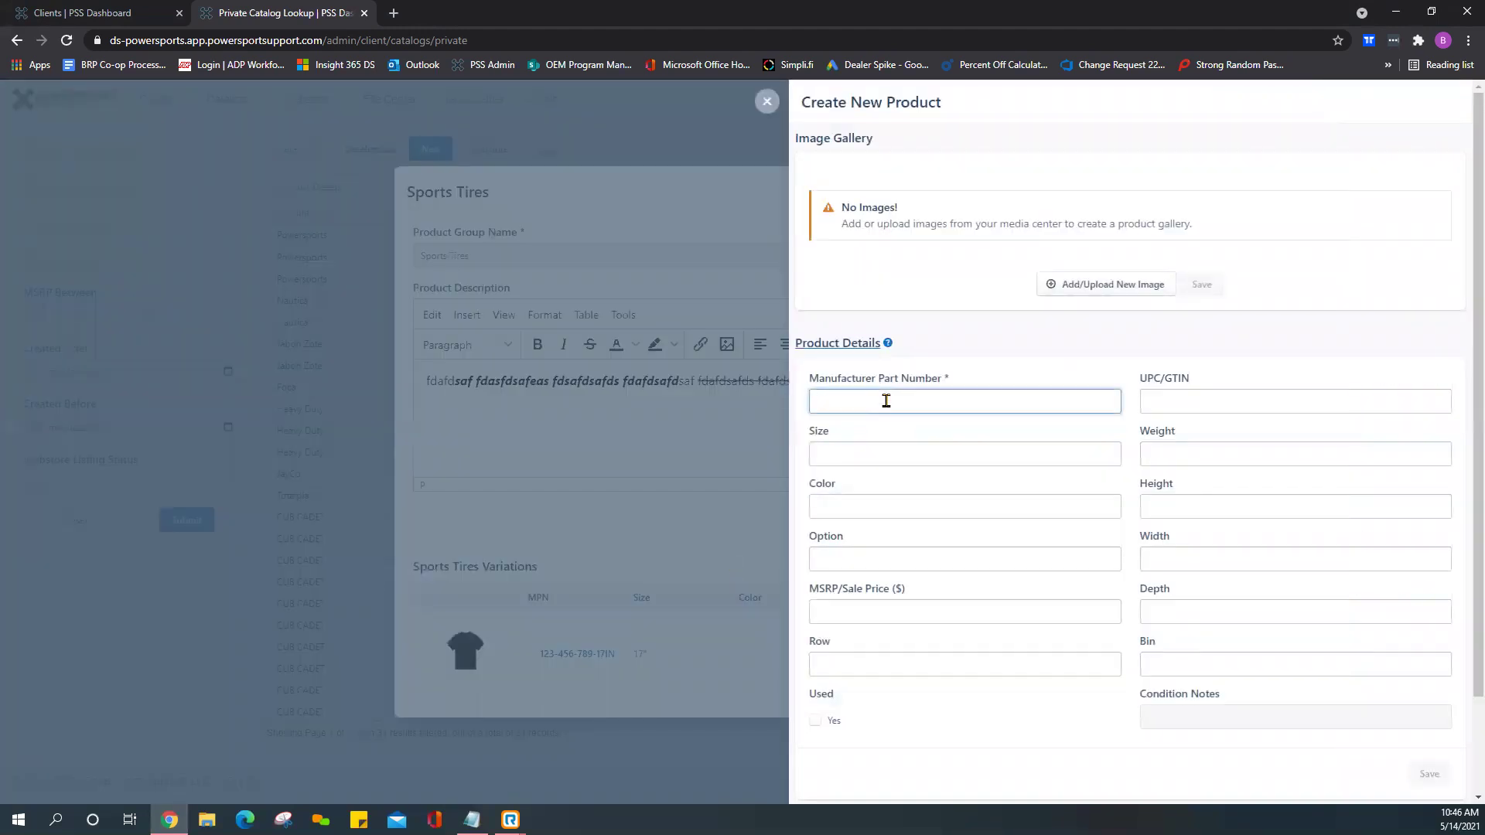
{"action": "type", "text": "123-456-789-20IN"}
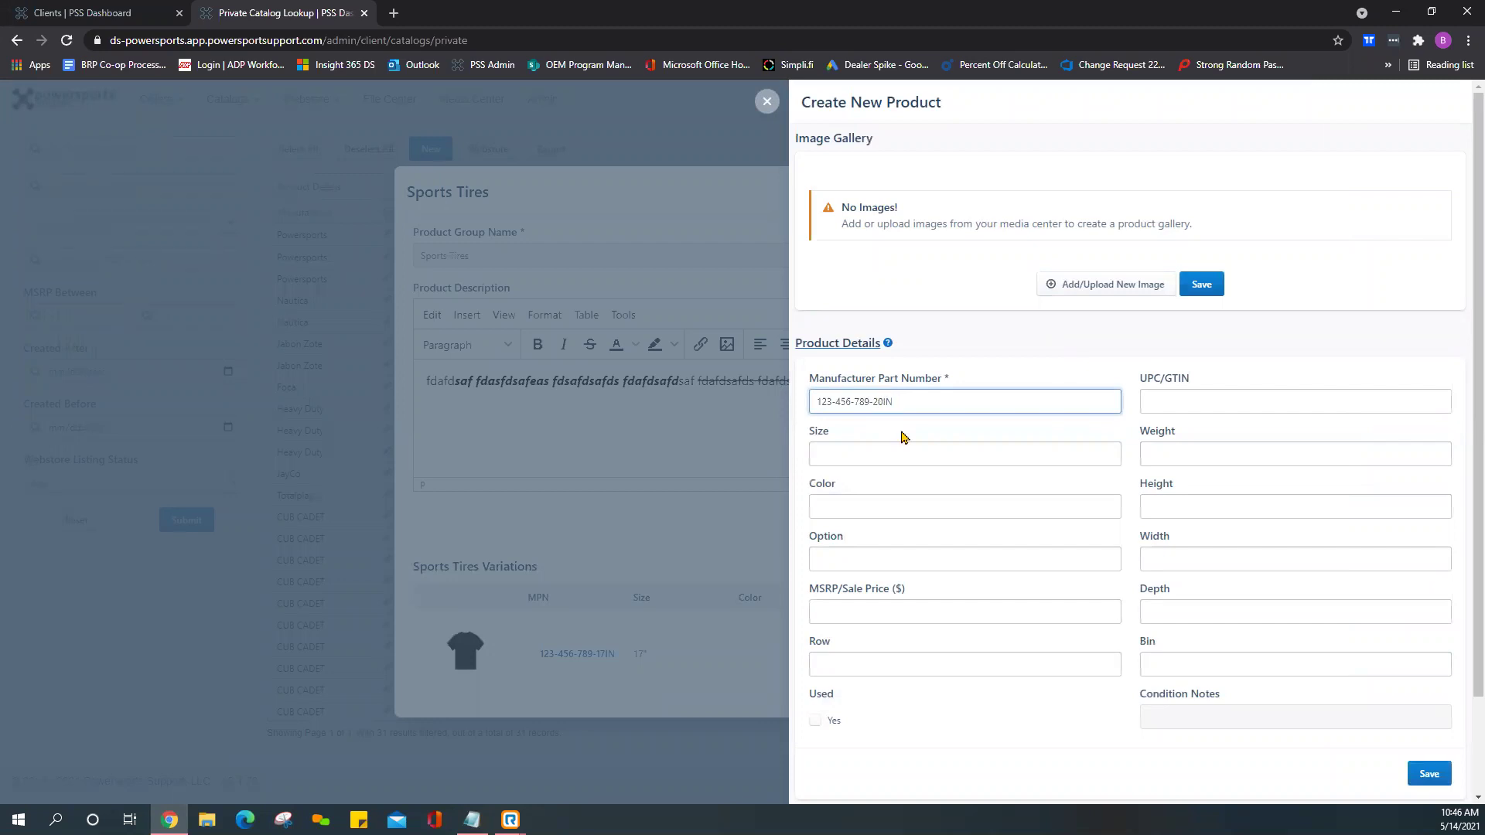
{"action": "left_click", "coordinate": [882, 456]}
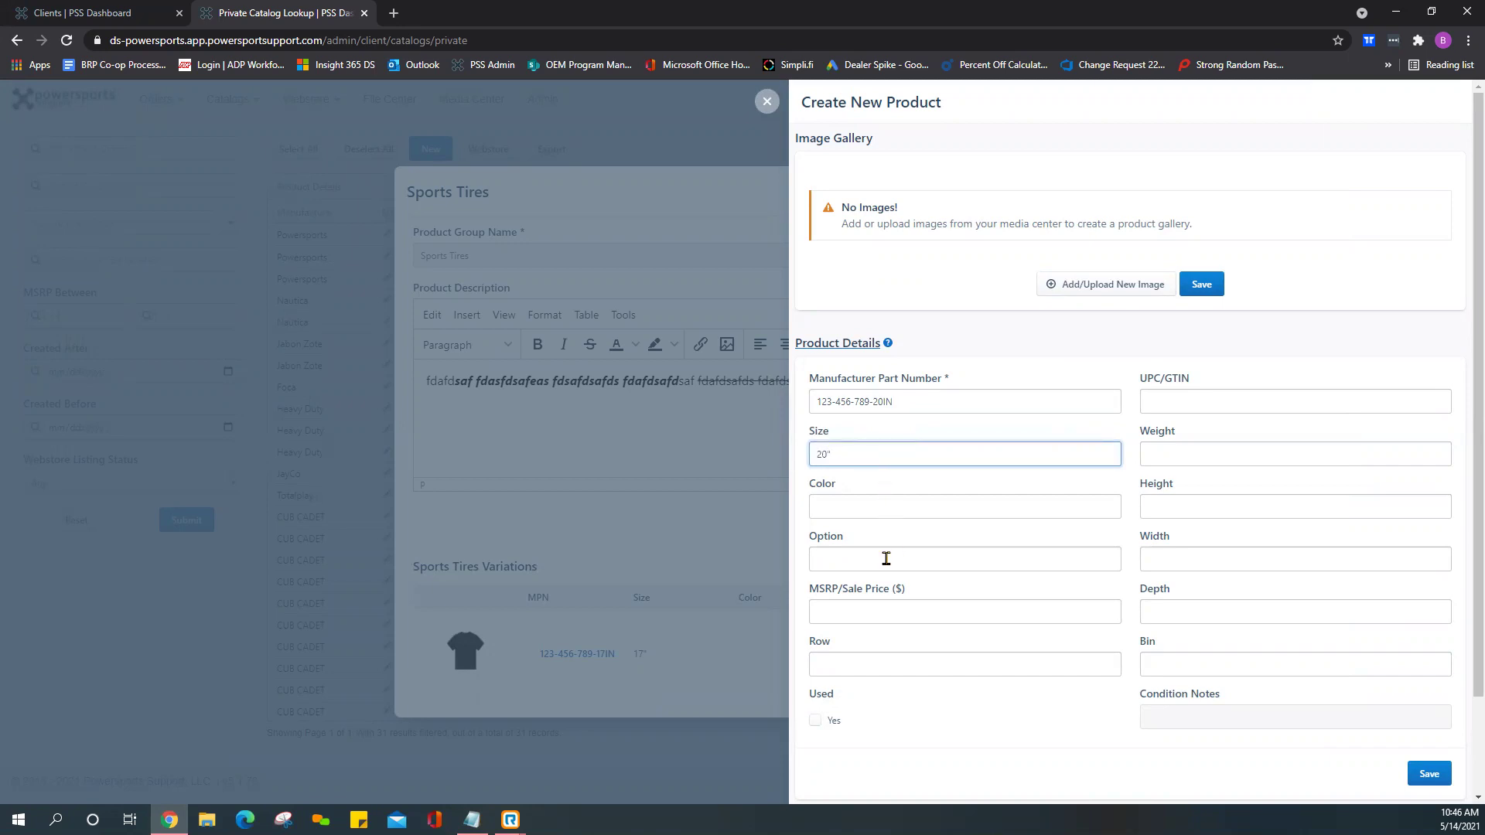
{"action": "left_click", "coordinate": [881, 615]}
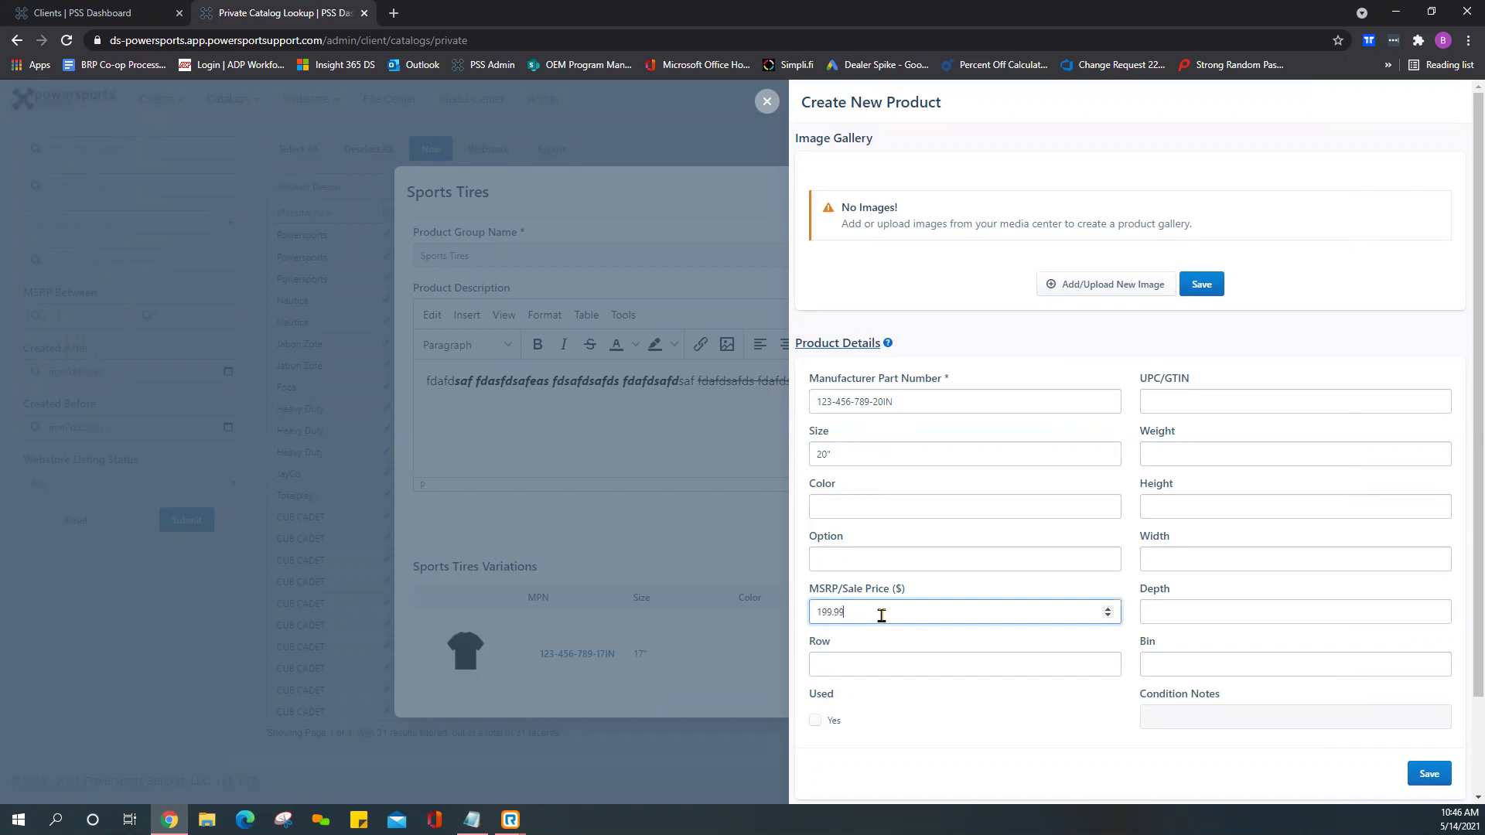
{"action": "scroll", "coordinate": [881, 615], "scroll_direction": "down", "scroll_amount": 1}
{"action": "scroll", "coordinate": [1060, 433], "scroll_direction": "up", "scroll_amount": 1}
Attach the shirt image from the media library to the 20" variation's gallery.
{"action": "left_click", "coordinate": [1085, 298]}
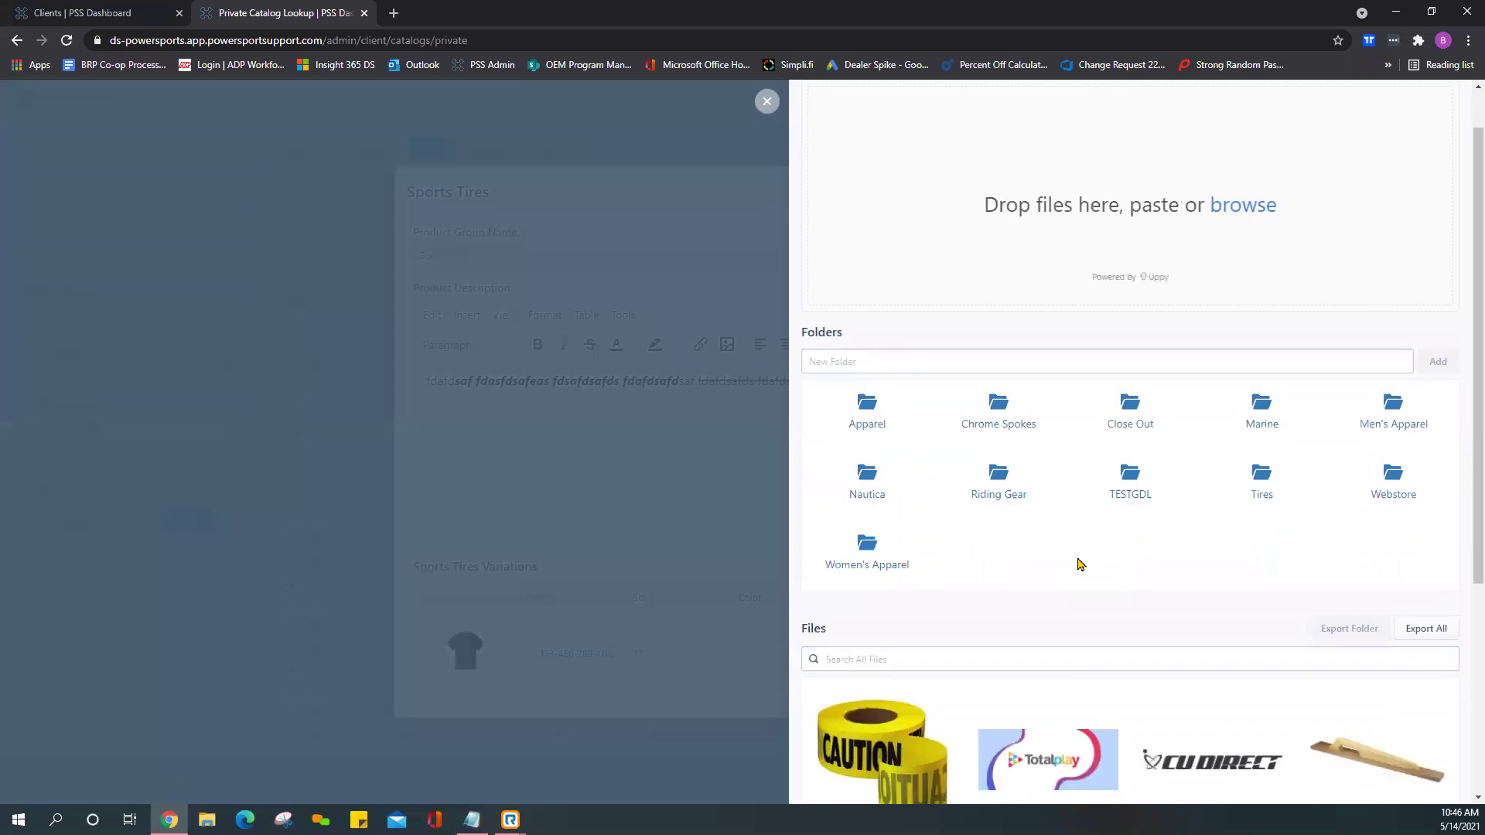
{"action": "scroll", "coordinate": [1098, 549], "scroll_direction": "down", "scroll_amount": 4}
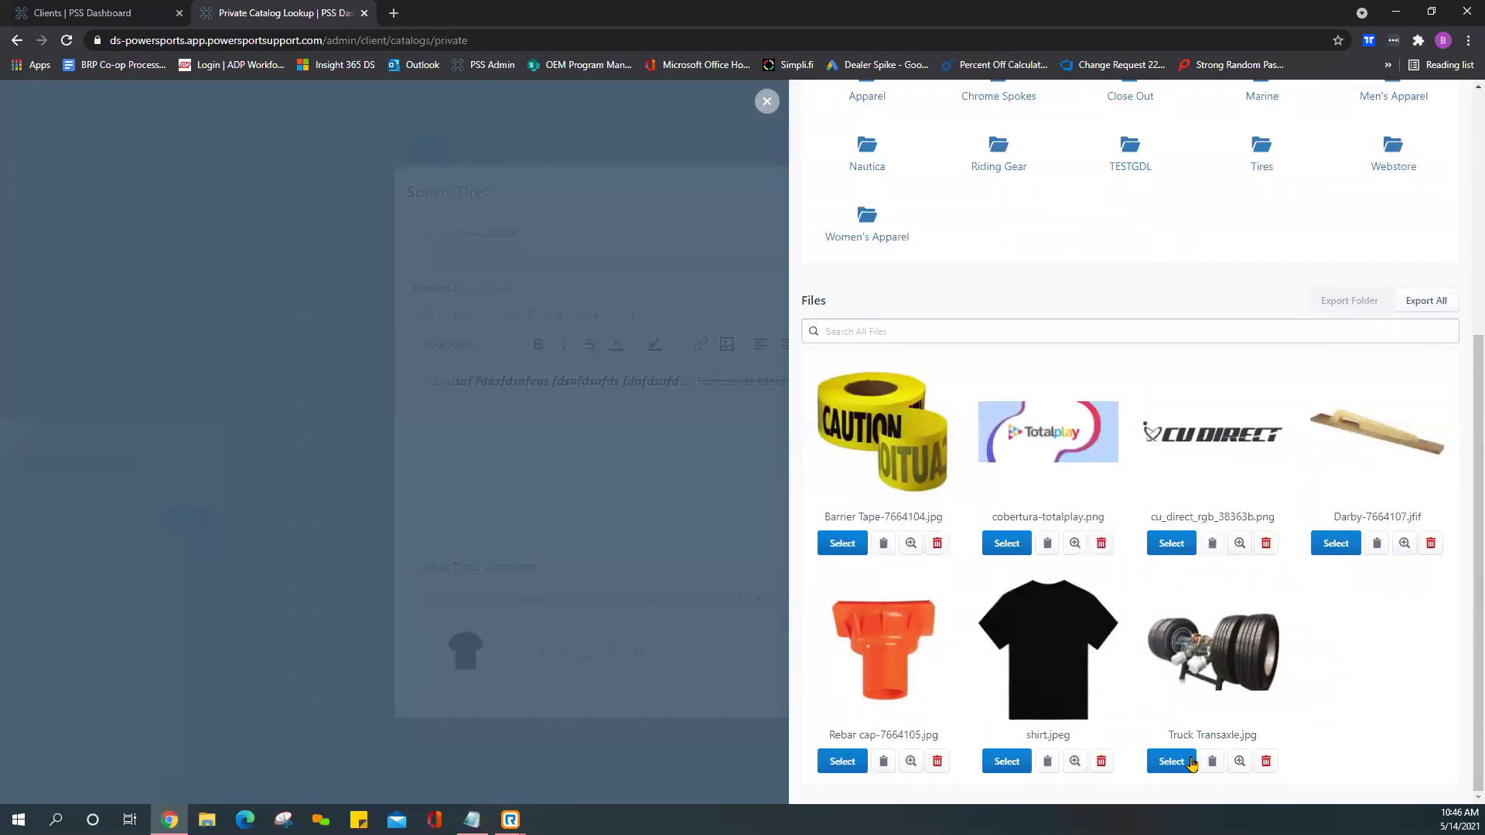
{"action": "left_click", "coordinate": [1007, 761]}
{"action": "left_click", "coordinate": [768, 102]}
Save the 20" variation to the Sports Tires product.
{"action": "scroll", "coordinate": [1107, 511], "scroll_direction": "down", "scroll_amount": 3}
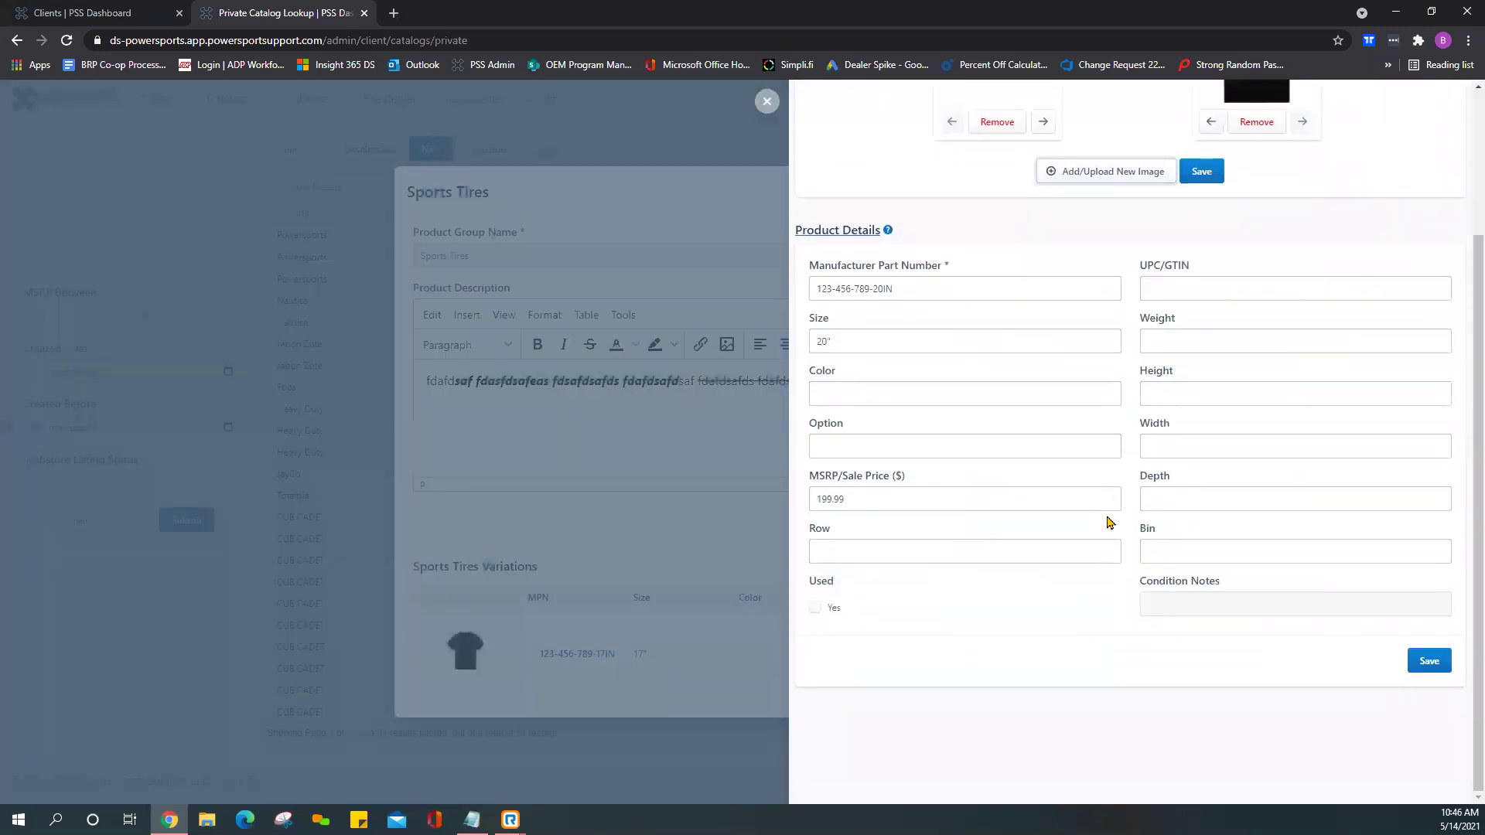
{"action": "left_click", "coordinate": [1429, 662]}
{"action": "scroll", "coordinate": [1326, 653], "scroll_direction": "down", "scroll_amount": 3}
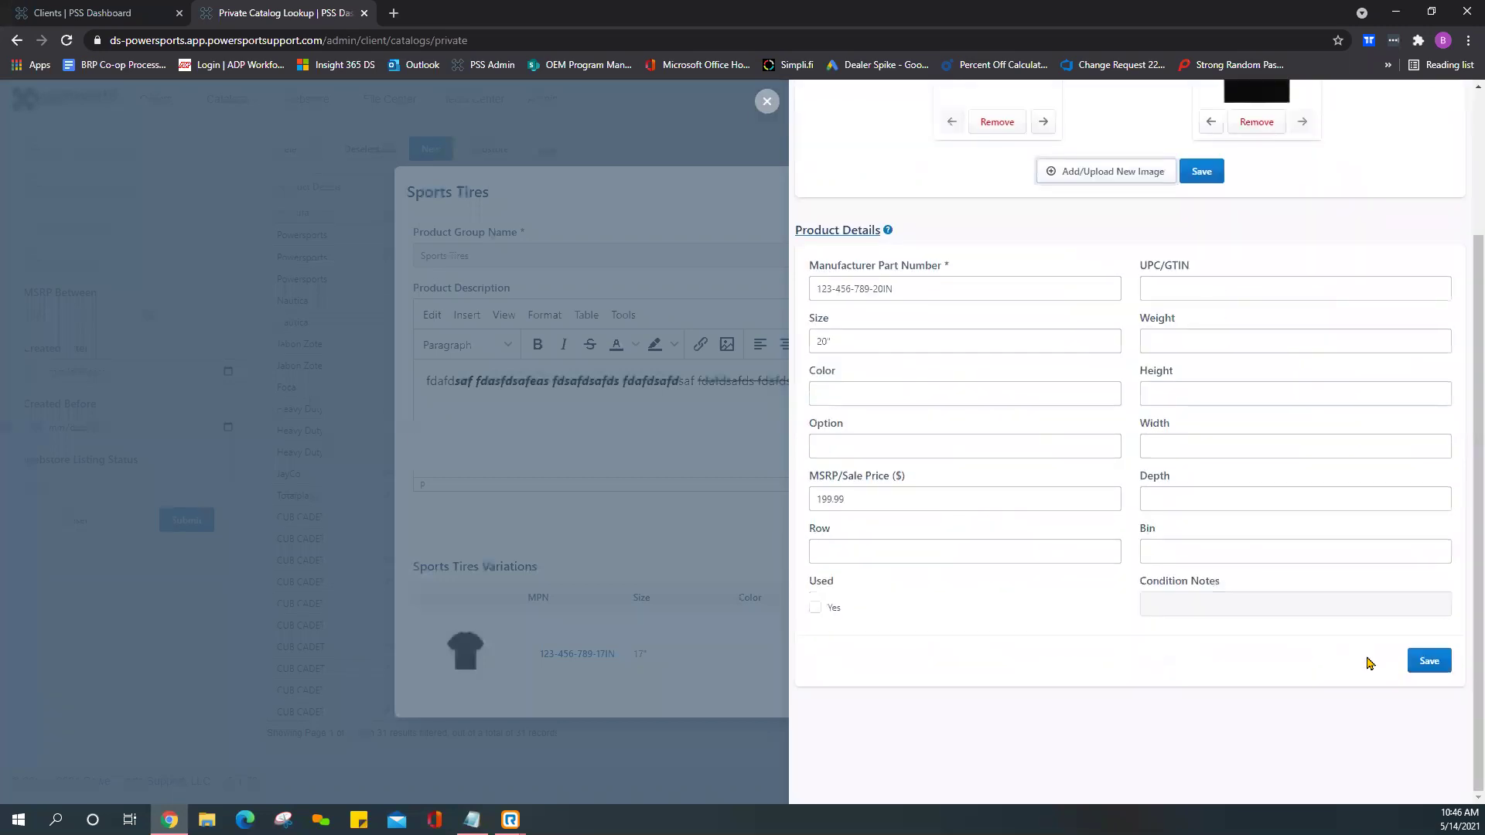
{"action": "left_click", "coordinate": [1429, 661]}
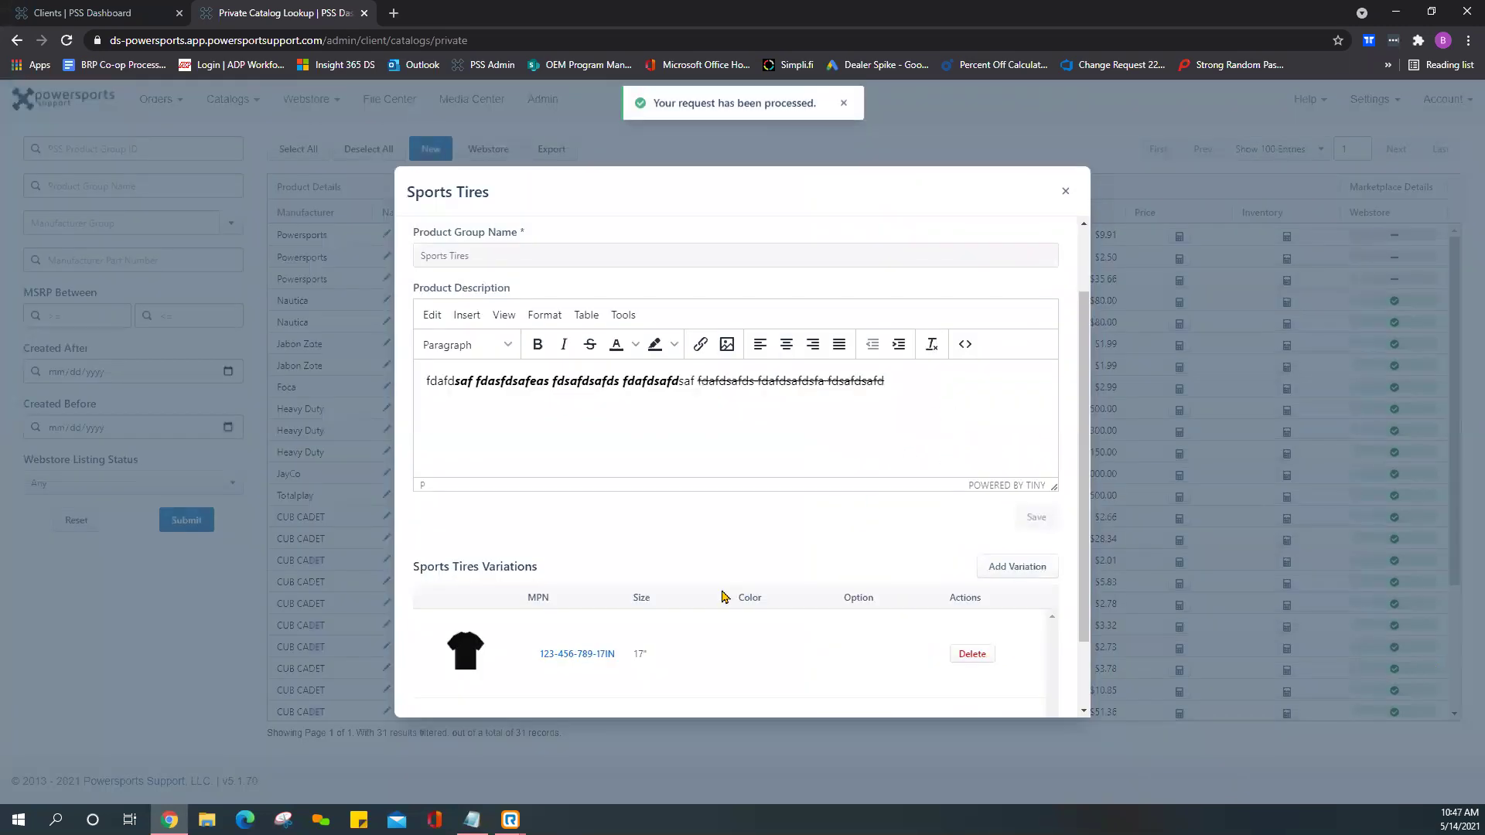
{"action": "scroll", "coordinate": [723, 597], "scroll_direction": "down", "scroll_amount": 1}
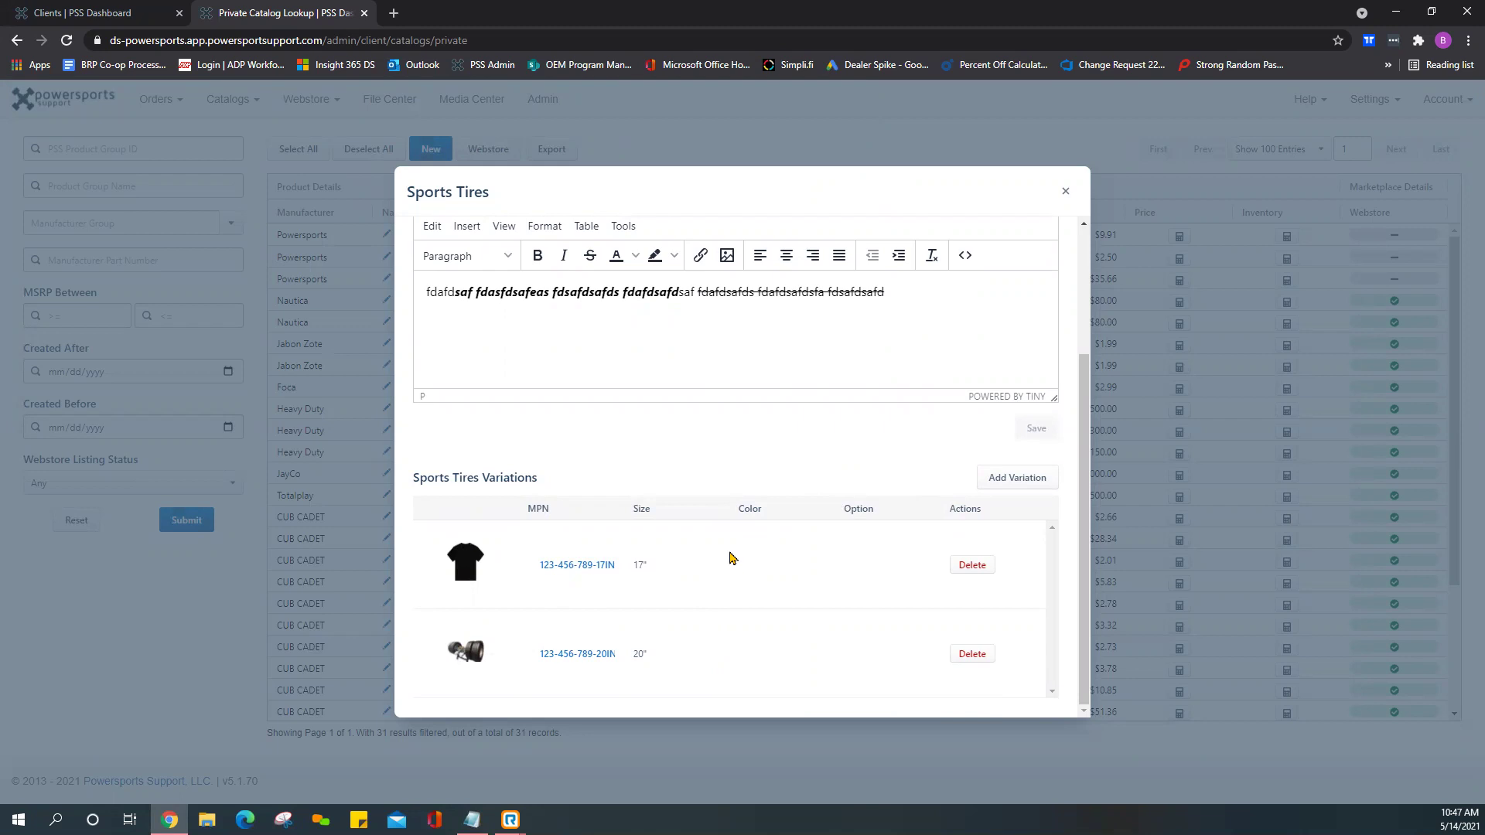
{"action": "scroll", "coordinate": [731, 557], "scroll_direction": "up", "scroll_amount": 1}
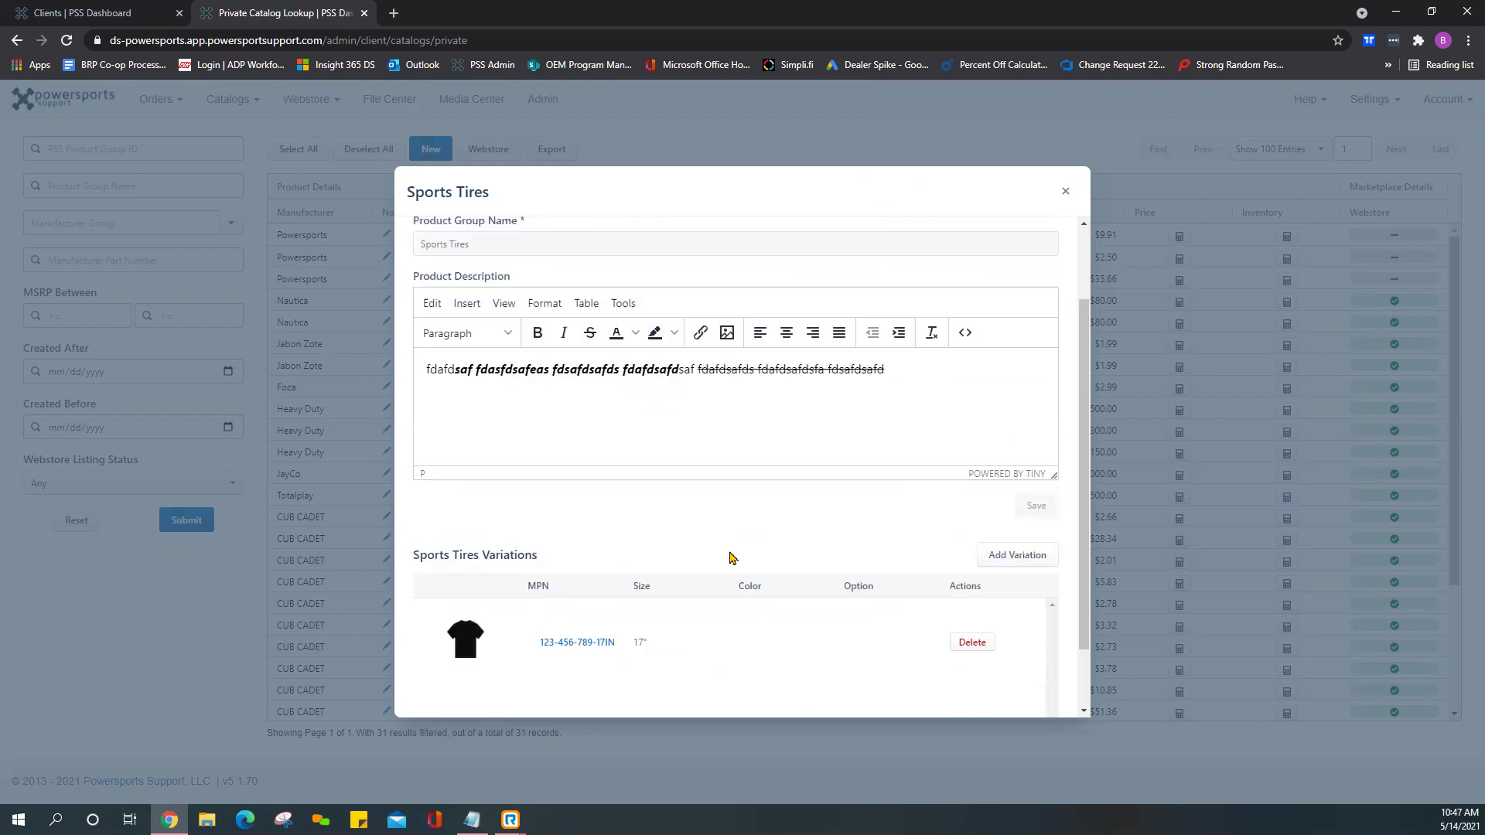
{"action": "scroll", "coordinate": [680, 641], "scroll_direction": "down", "scroll_amount": 1}
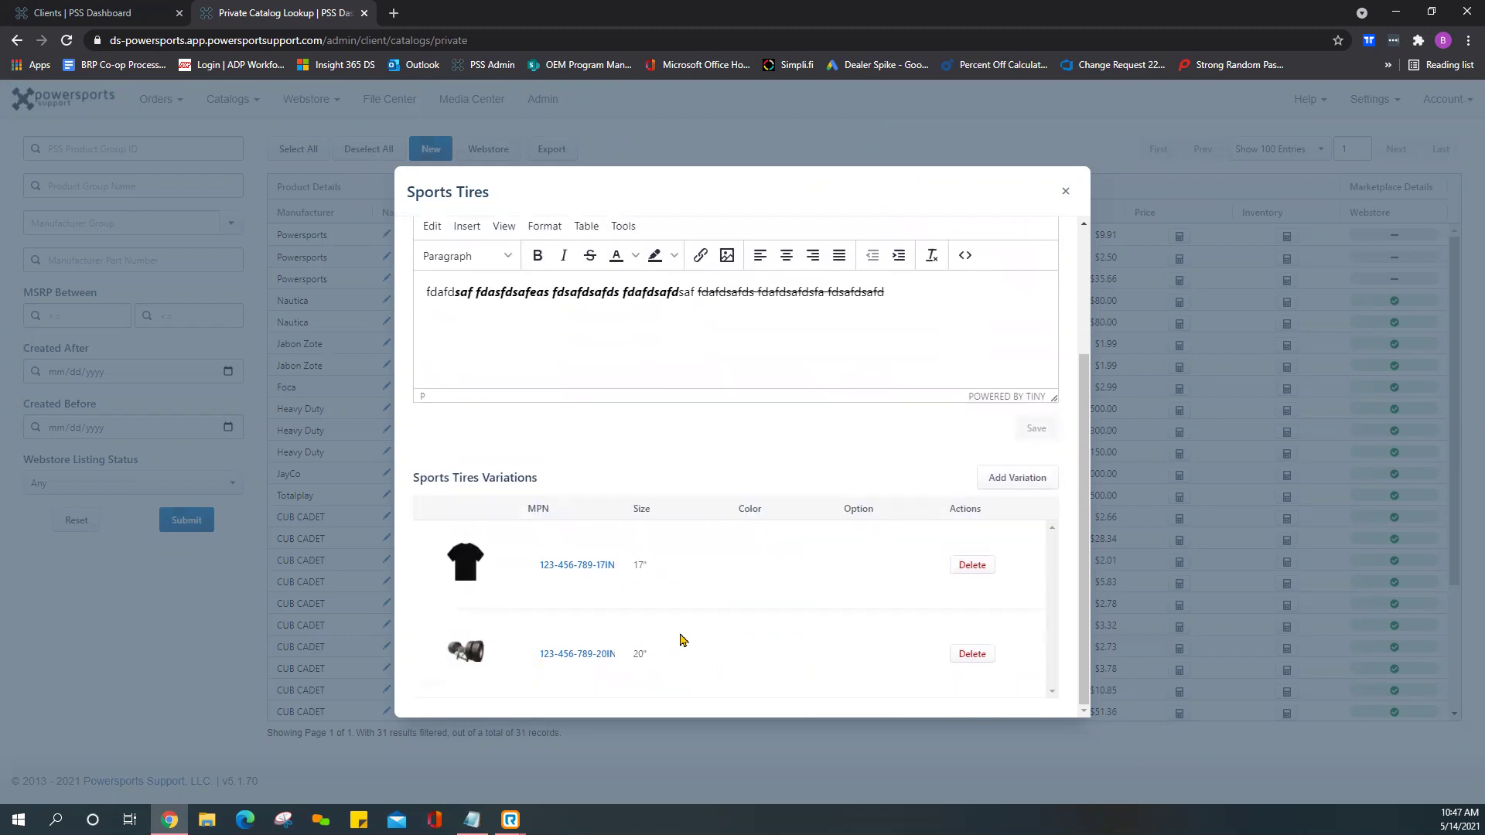
{"action": "left_click", "coordinate": [575, 572]}
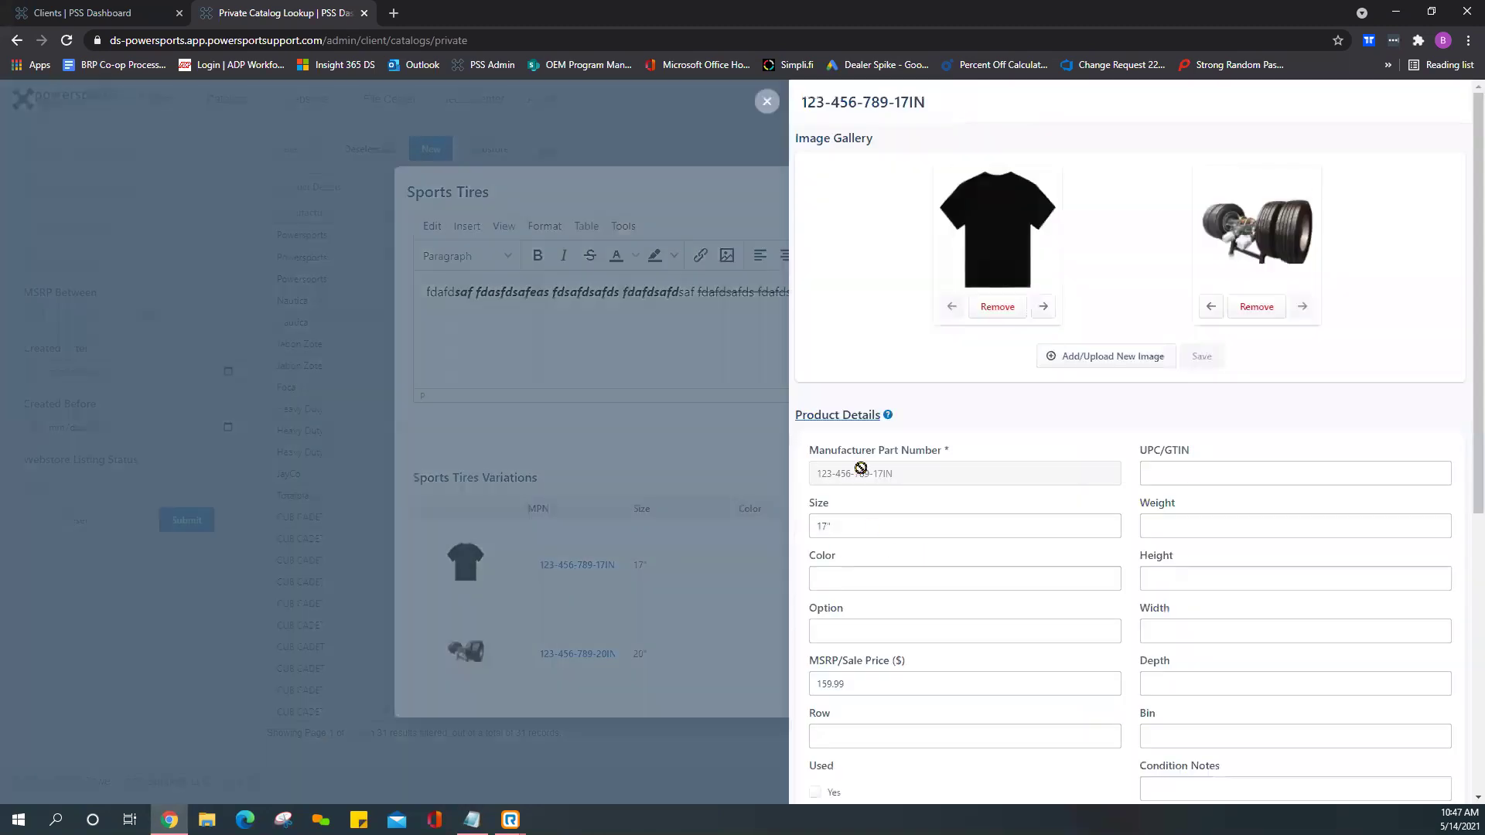
{"action": "left_click", "coordinate": [772, 109]}
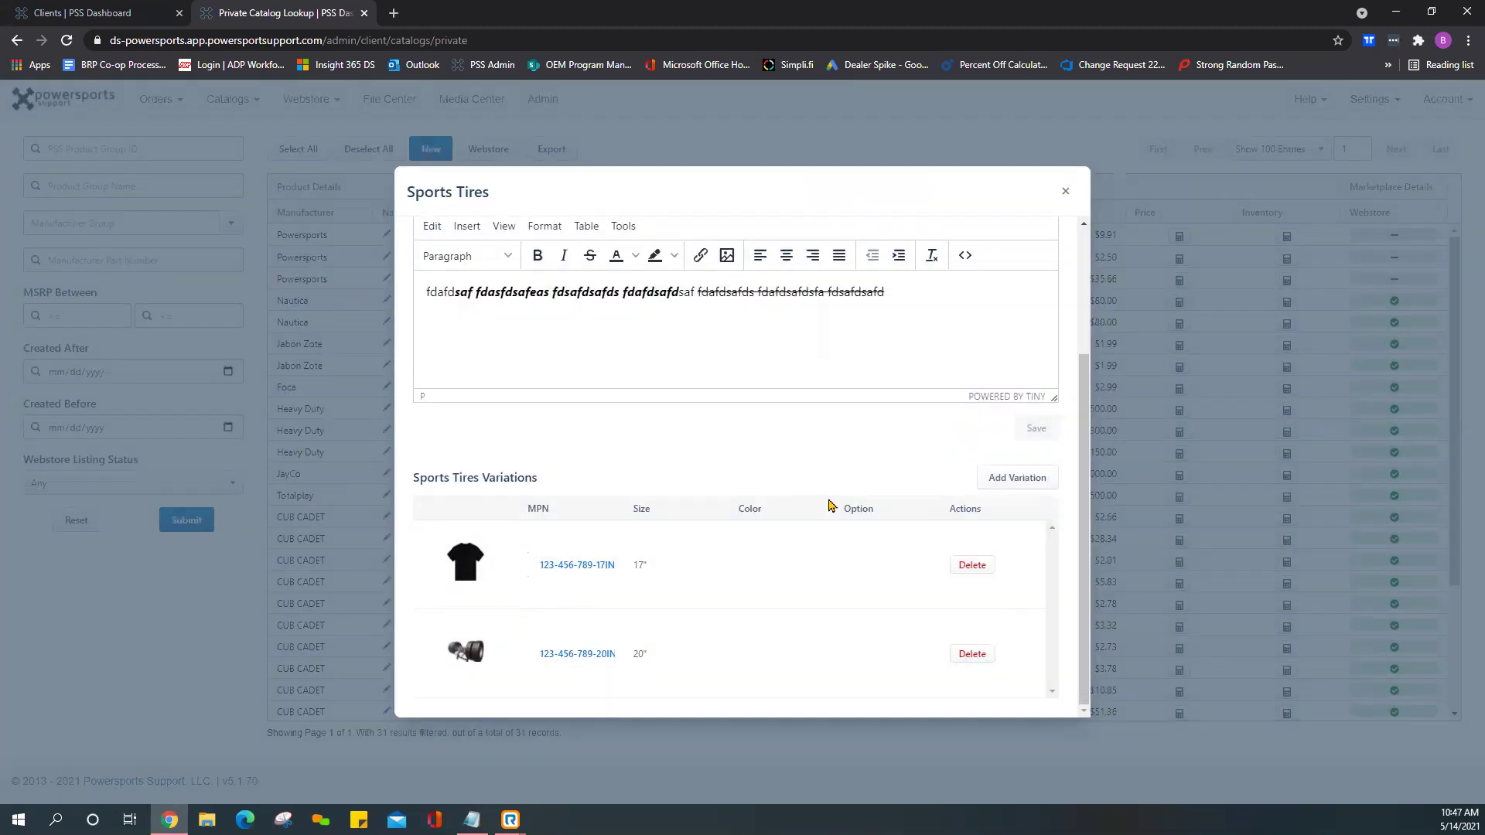
{"action": "left_click", "coordinate": [583, 573]}
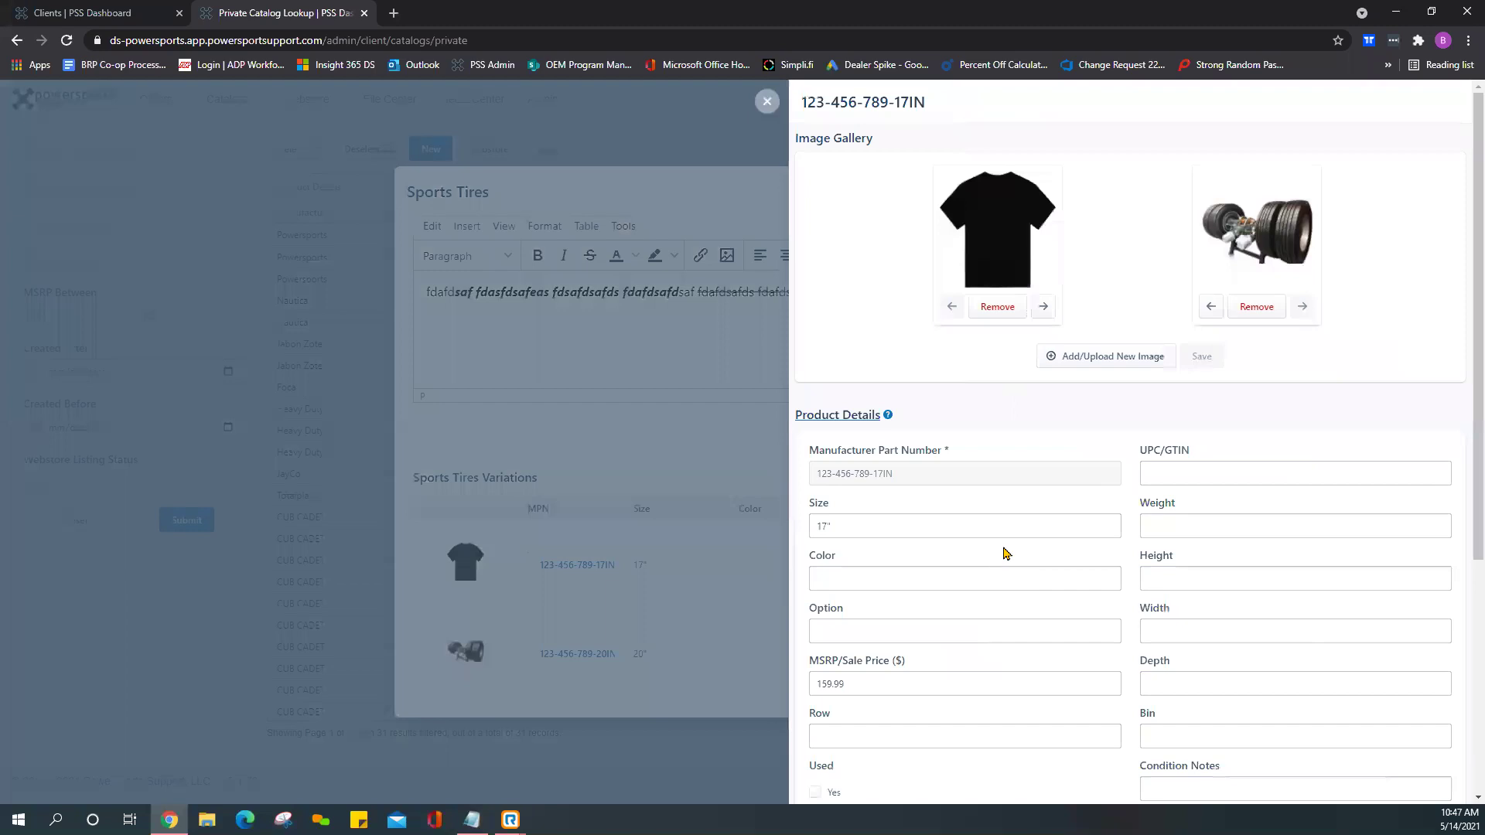
{"action": "scroll", "coordinate": [1008, 570], "scroll_direction": "down", "scroll_amount": 6}
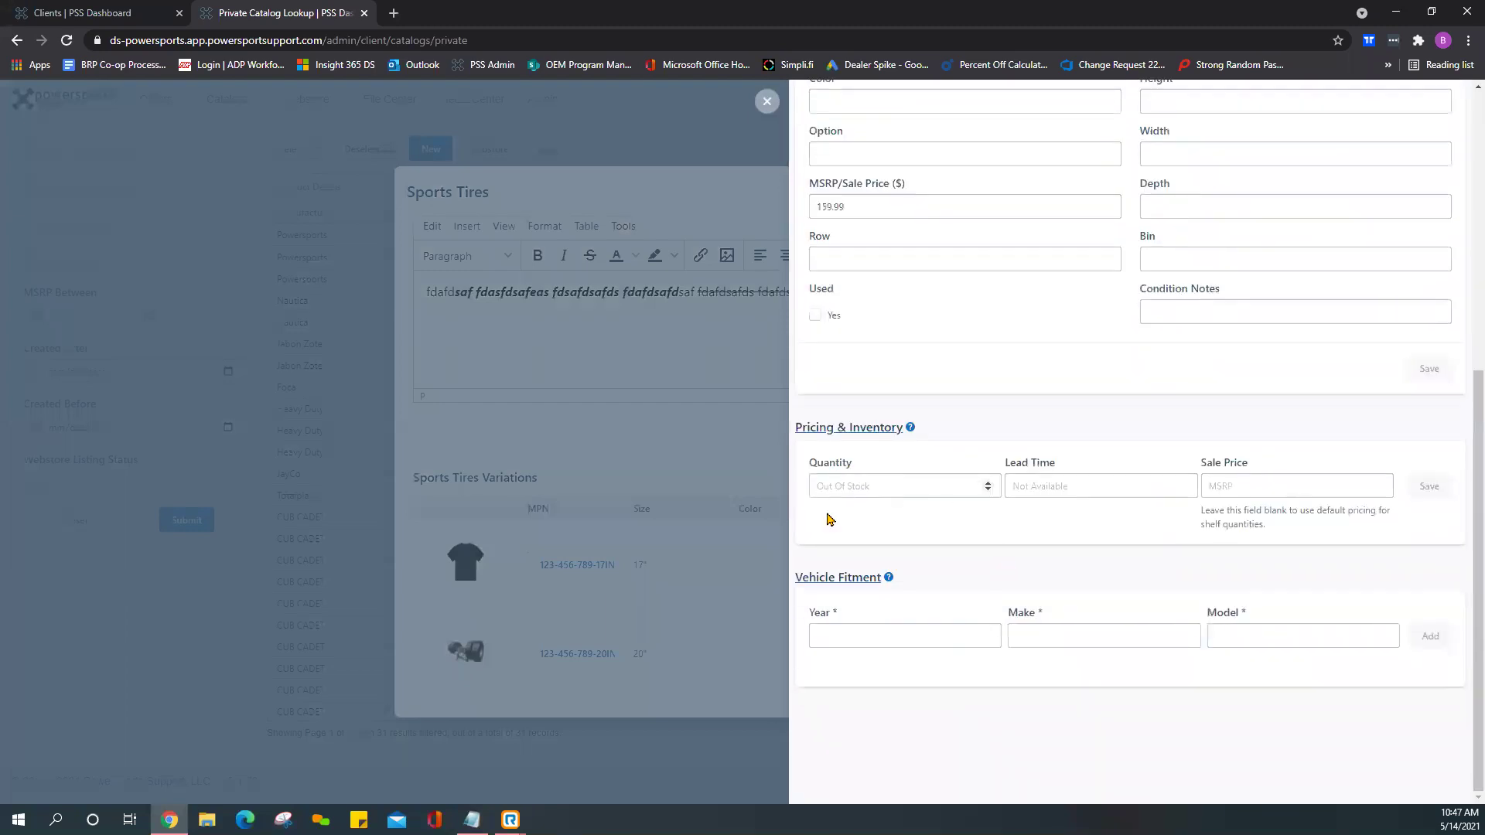
{"action": "left_click", "coordinate": [886, 488]}
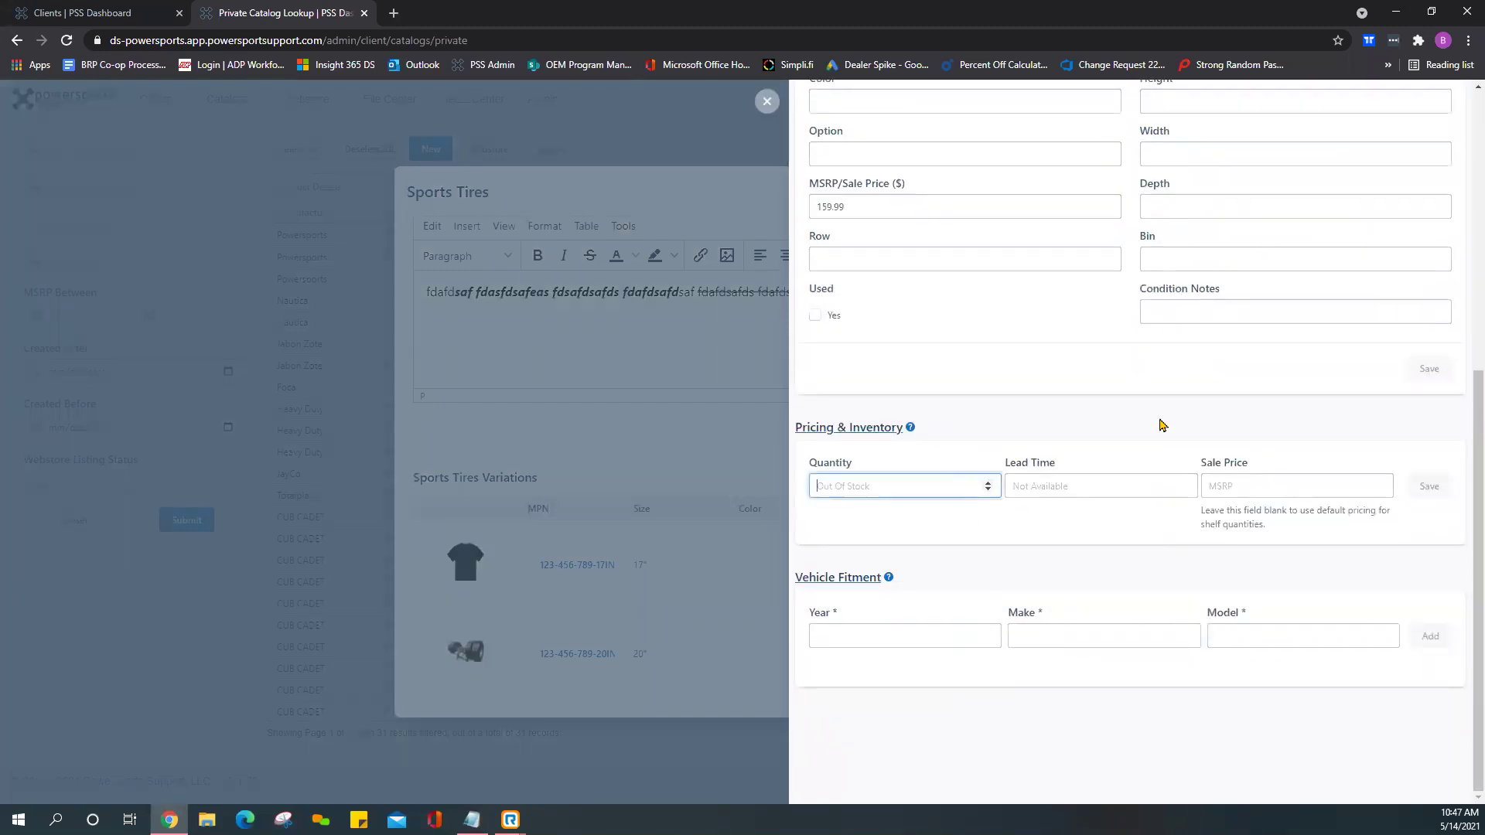
{"action": "type", "text": "12"}
{"action": "left_click", "coordinate": [1264, 487]}
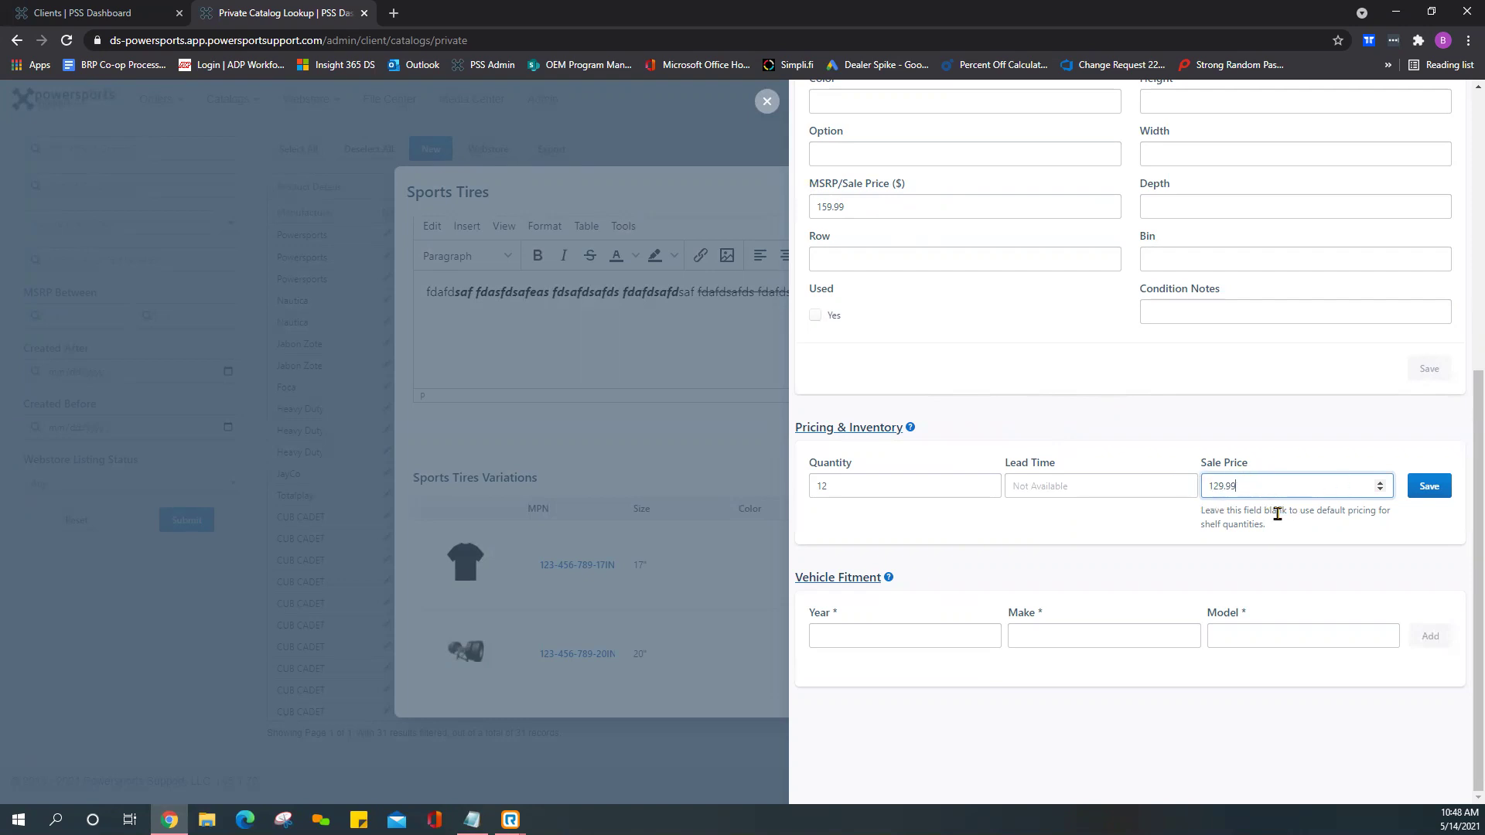
{"action": "left_click", "coordinate": [1427, 495]}
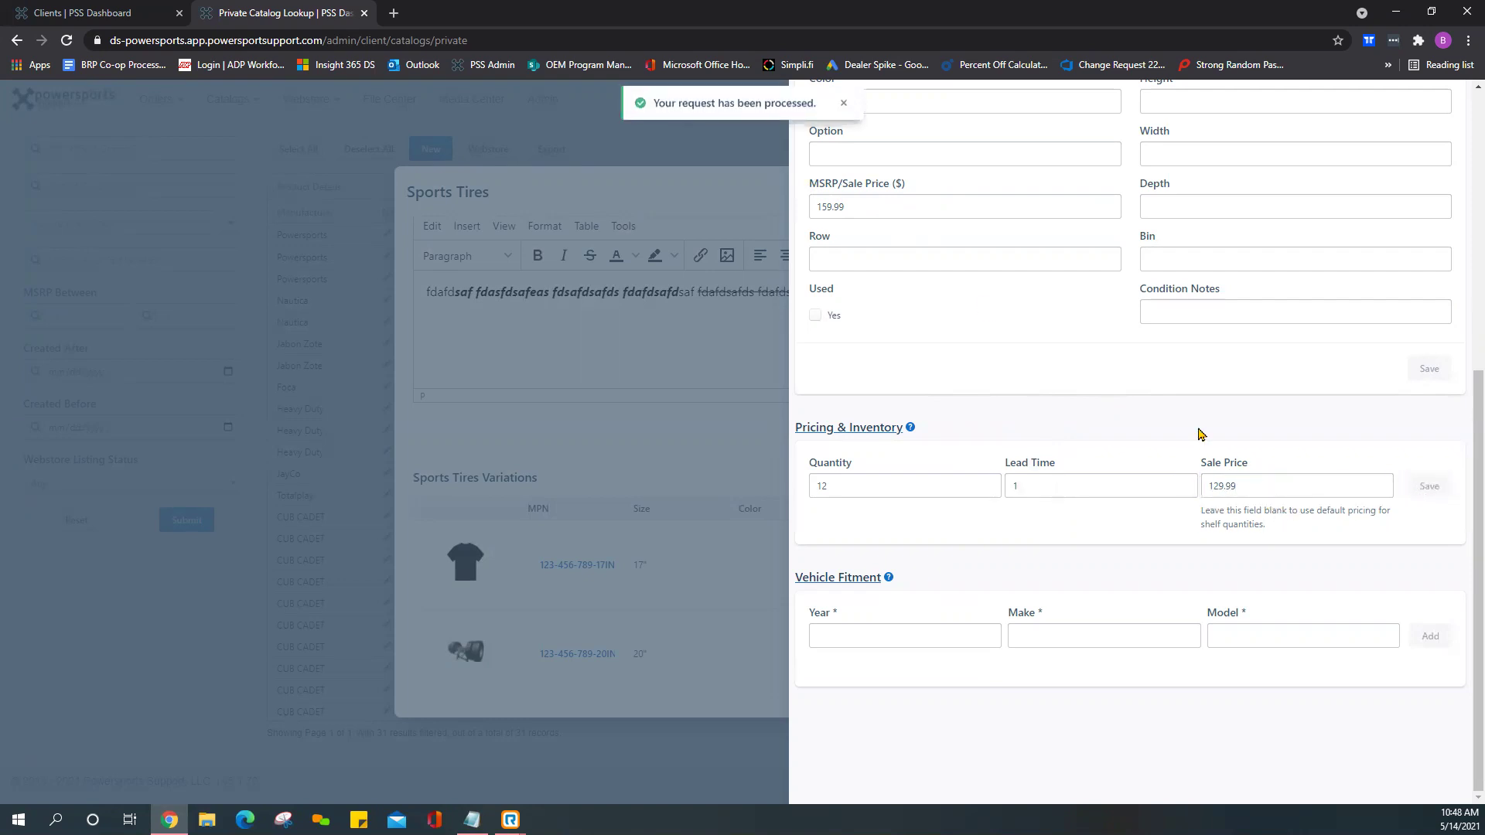
{"action": "left_click", "coordinate": [843, 103]}
{"action": "left_click", "coordinate": [773, 109]}
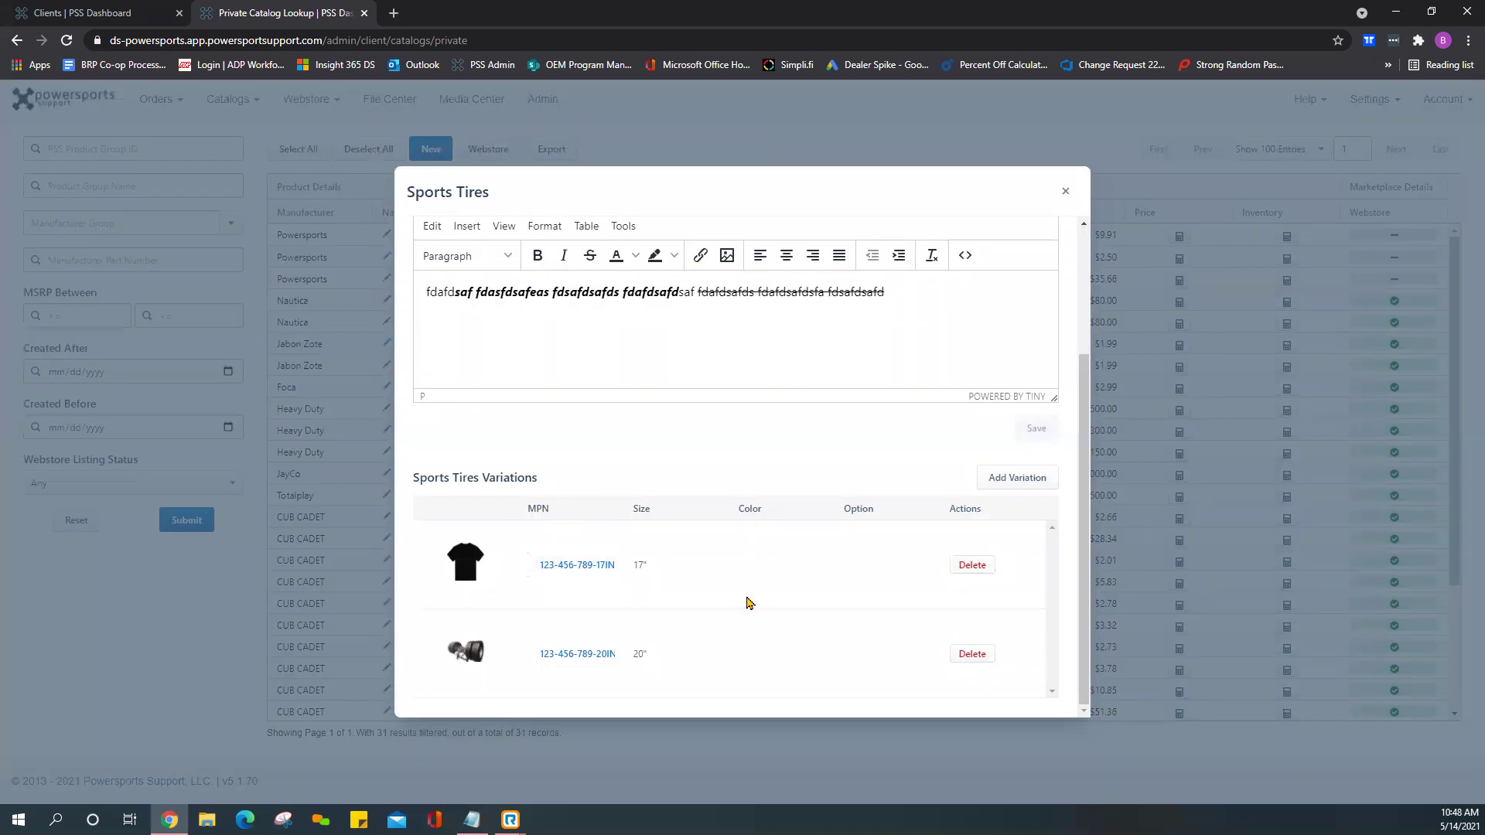
{"action": "left_click", "coordinate": [586, 654]}
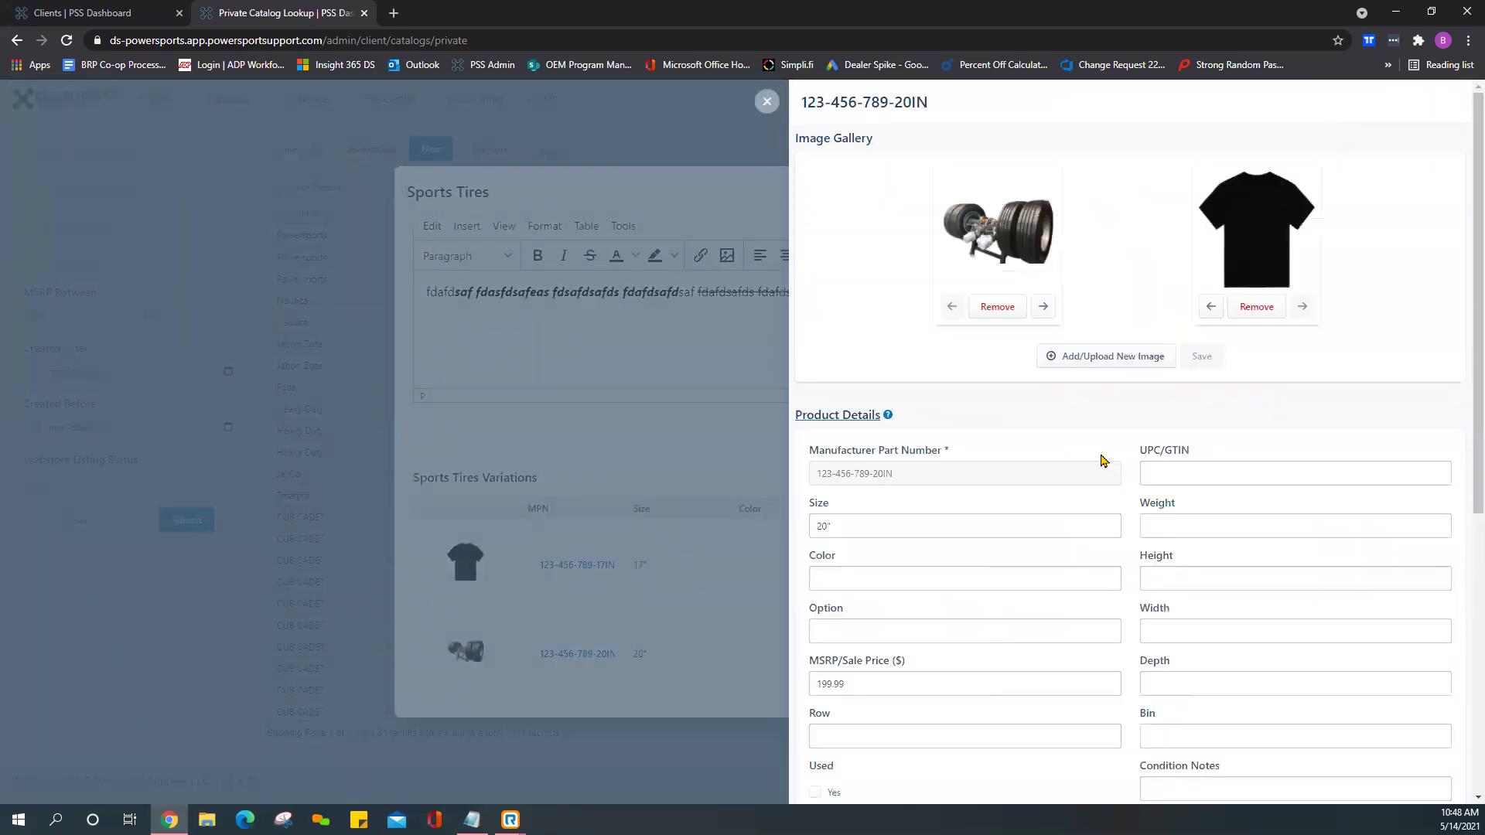
{"action": "scroll", "coordinate": [1104, 461], "scroll_direction": "down", "scroll_amount": 6}
{"action": "left_click", "coordinate": [904, 485]}
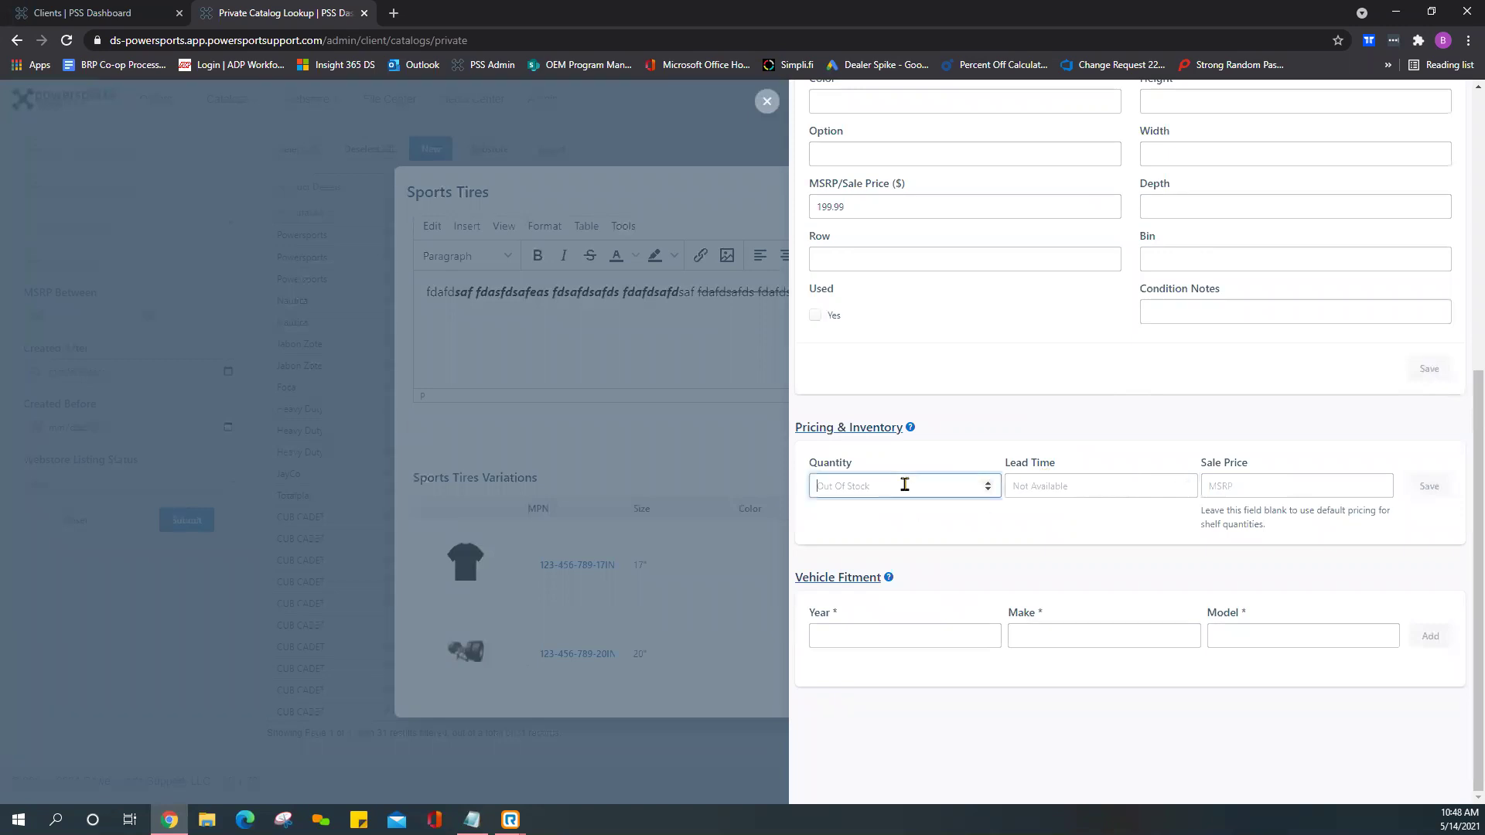
{"action": "type", "text": "10"}
{"action": "left_click", "coordinate": [1248, 486]}
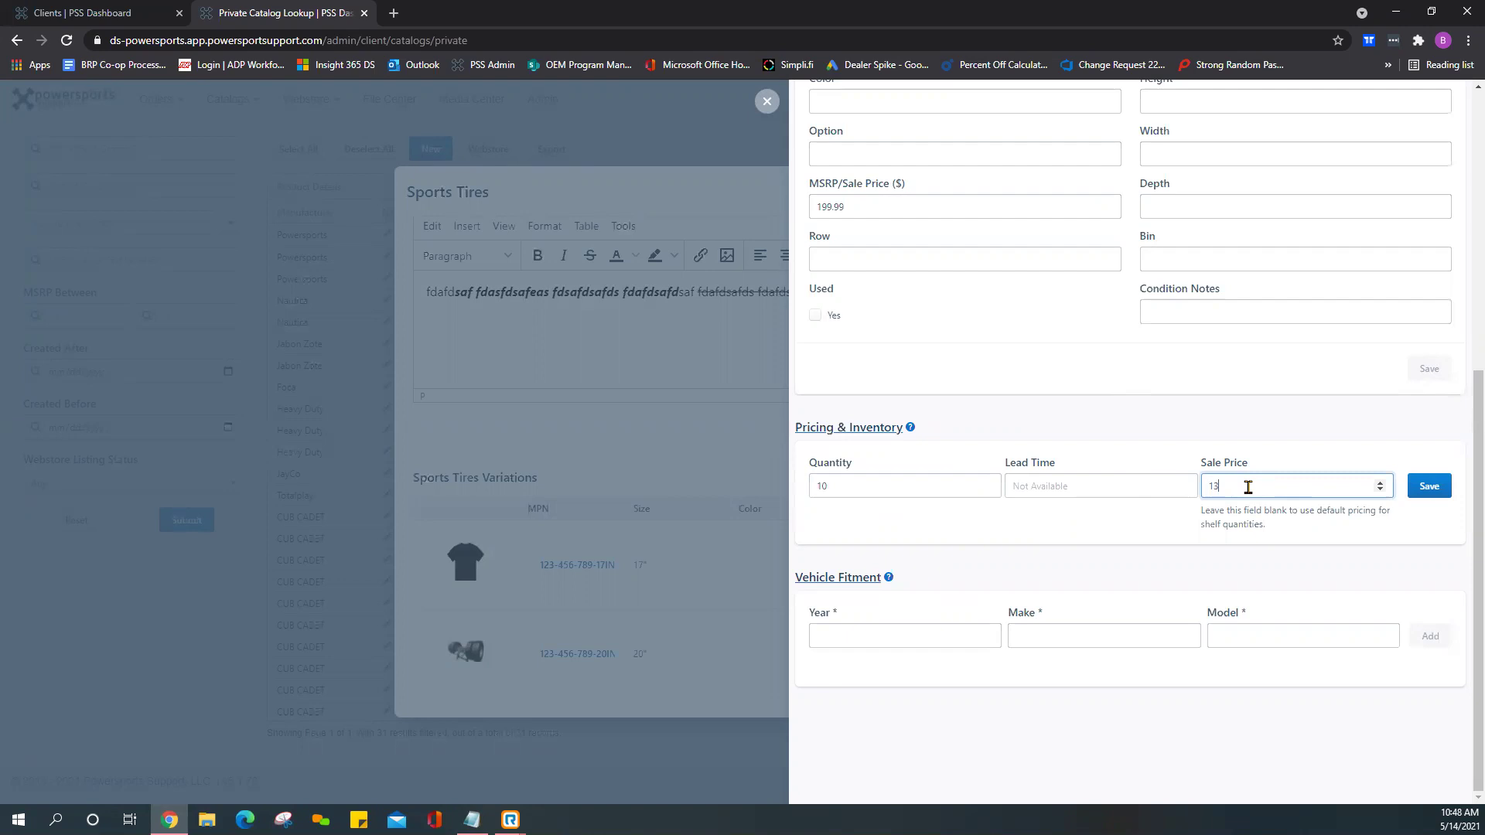
{"action": "type", "text": "139.99"}
{"action": "left_click", "coordinate": [1431, 487]}
{"action": "scroll", "coordinate": [1048, 420], "scroll_direction": "up", "scroll_amount": 6}
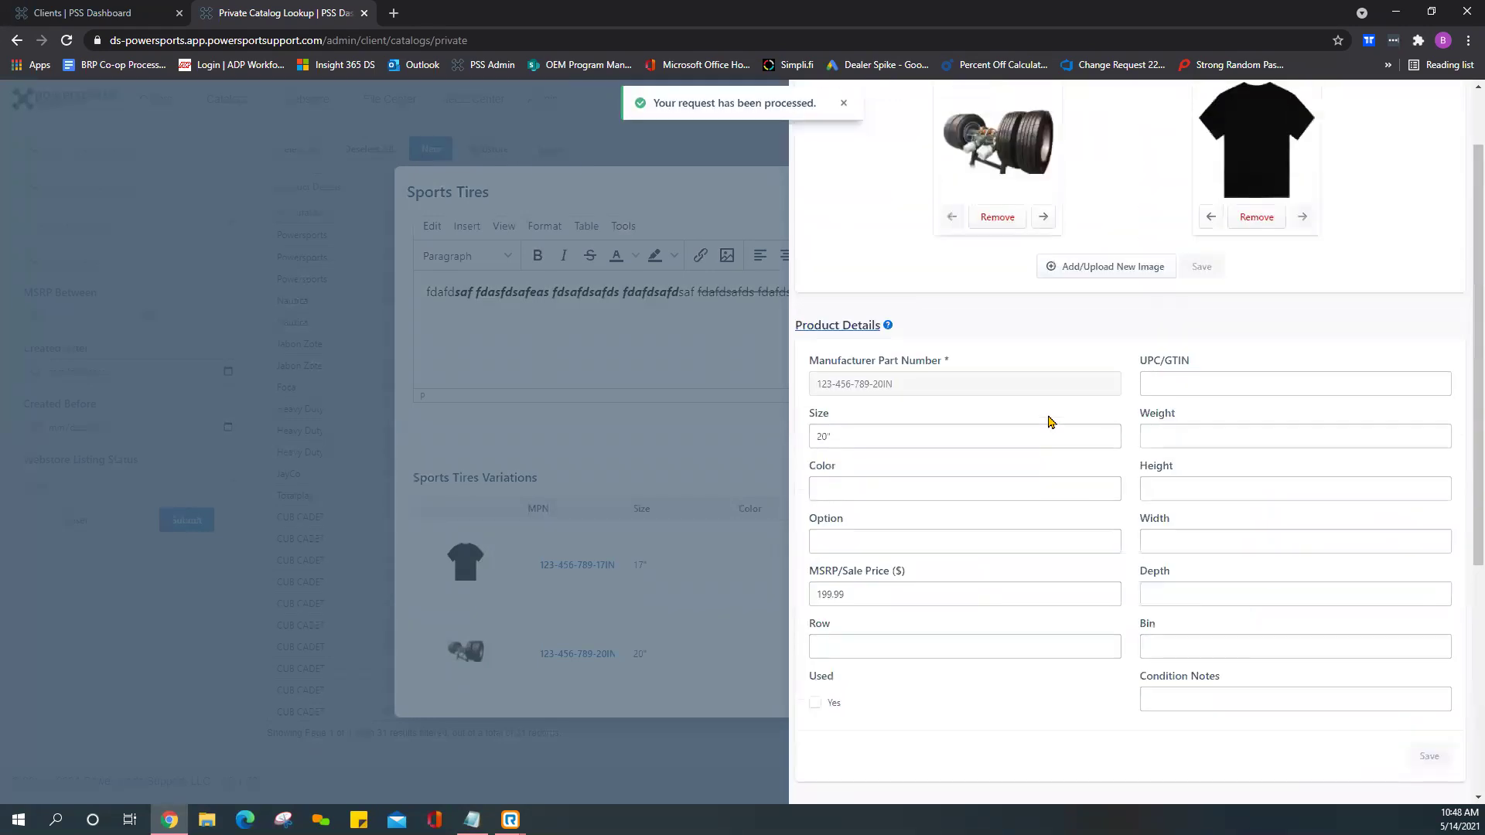
{"action": "left_click", "coordinate": [843, 104]}
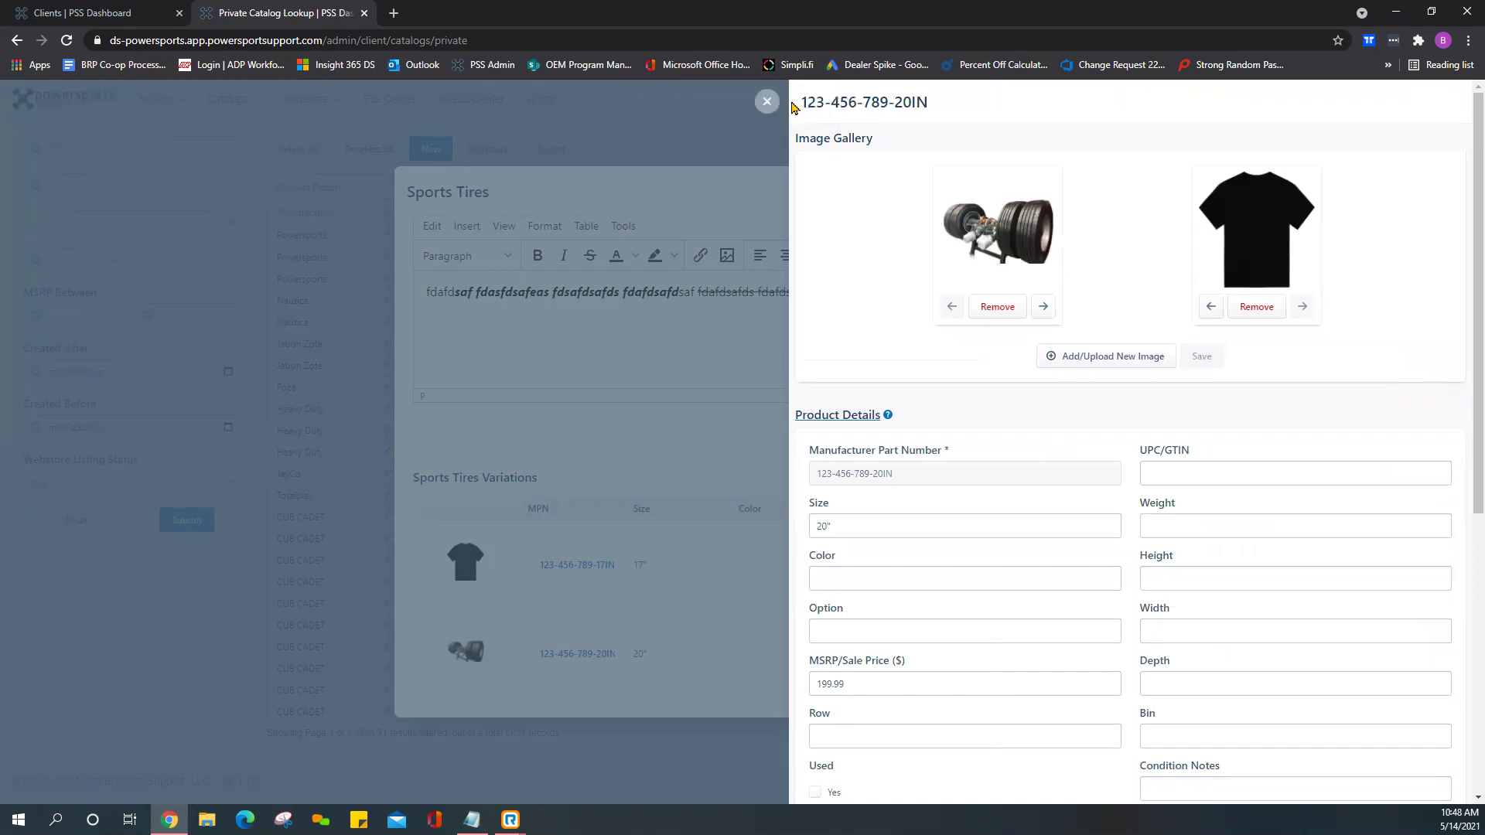
{"action": "left_click", "coordinate": [760, 102]}
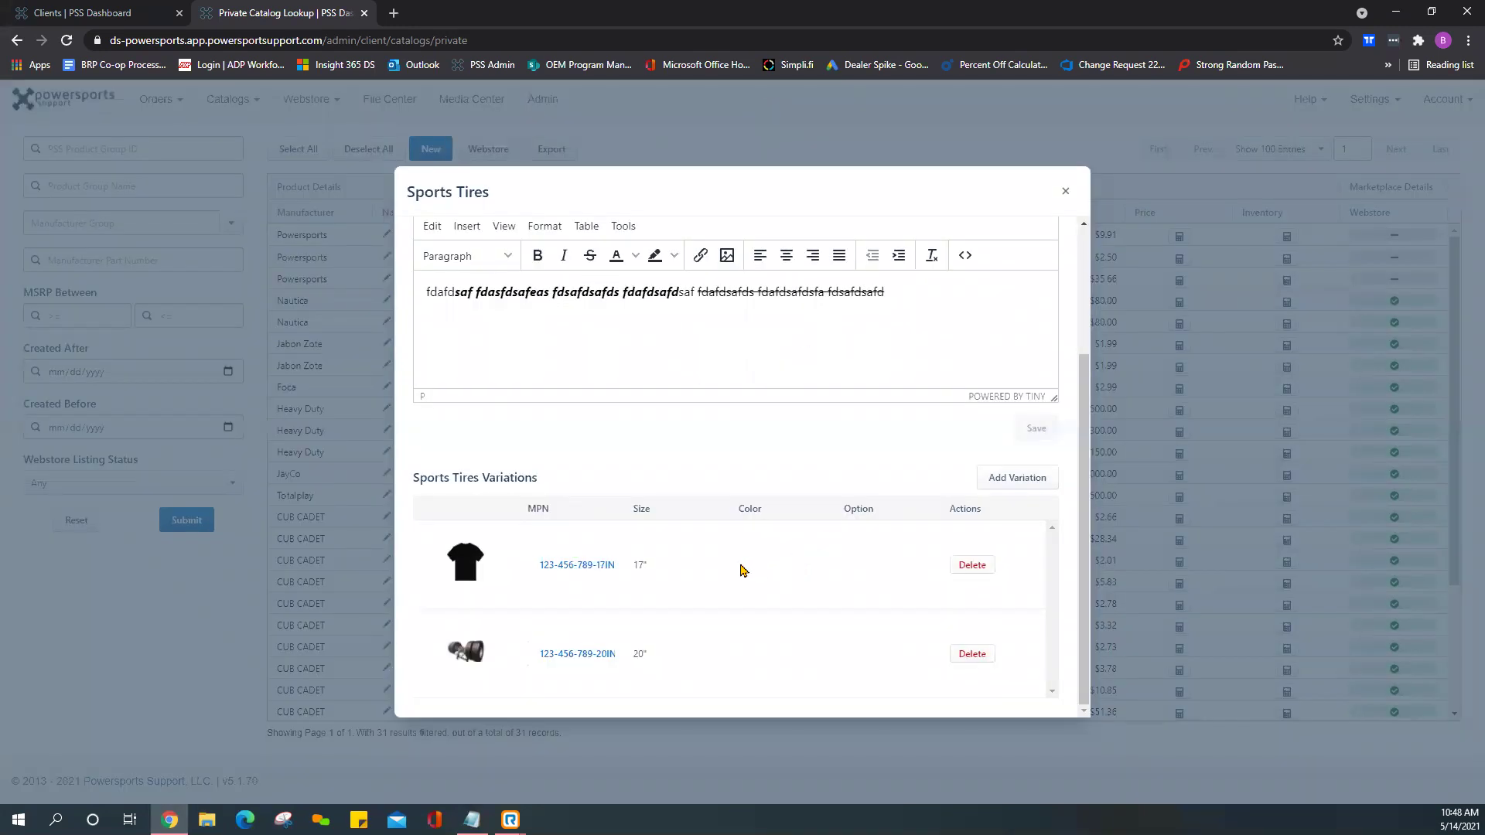
Close Sports Tires and select the 17" ($159.99) and 20" ($199.99) Michellin rows.
{"action": "scroll", "coordinate": [743, 570], "scroll_direction": "up", "scroll_amount": 3}
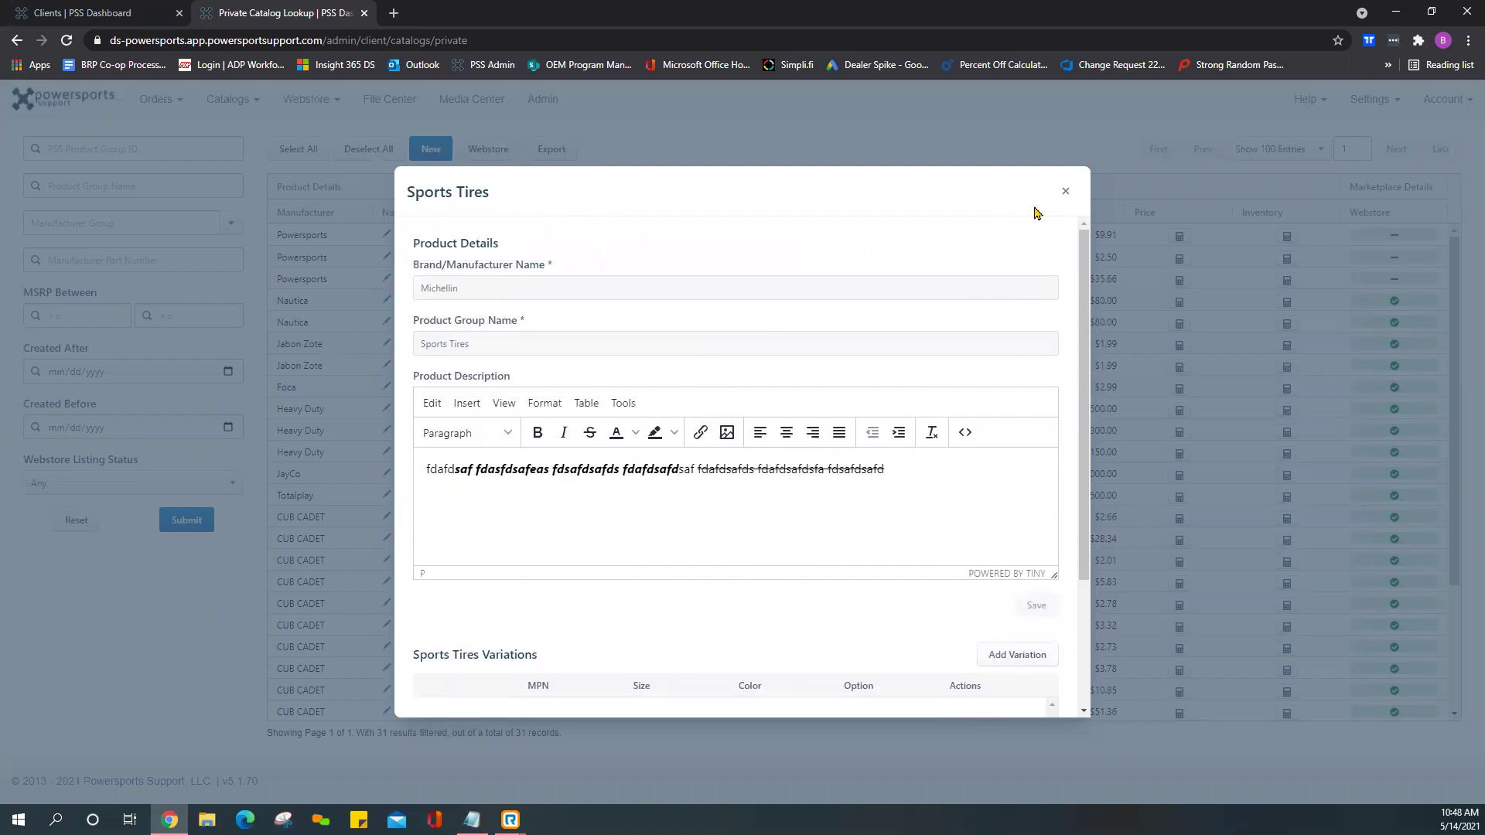
{"action": "left_click", "coordinate": [1065, 191]}
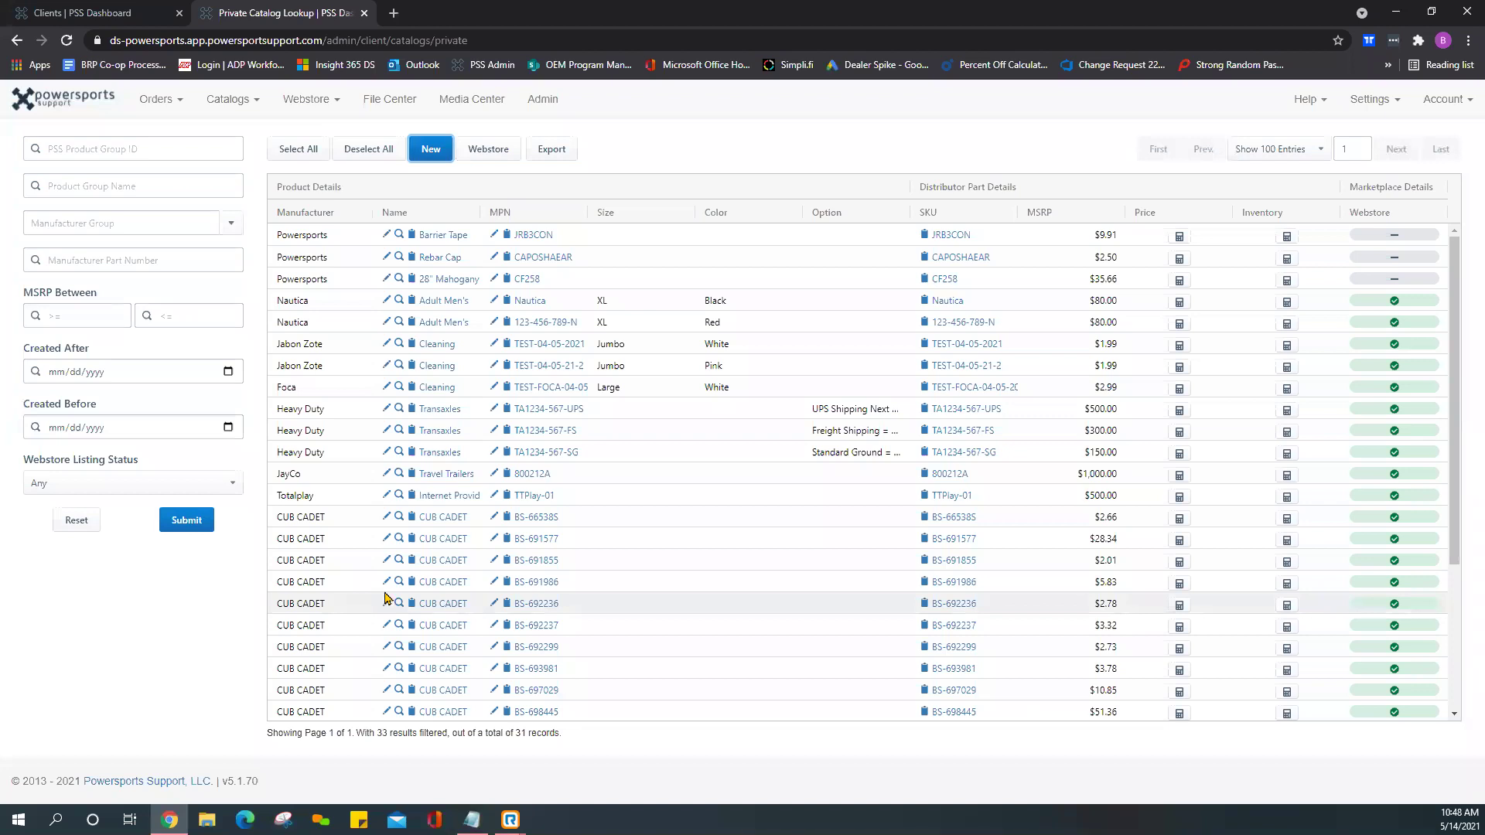
{"action": "scroll", "coordinate": [372, 534], "scroll_direction": "down", "scroll_amount": 3}
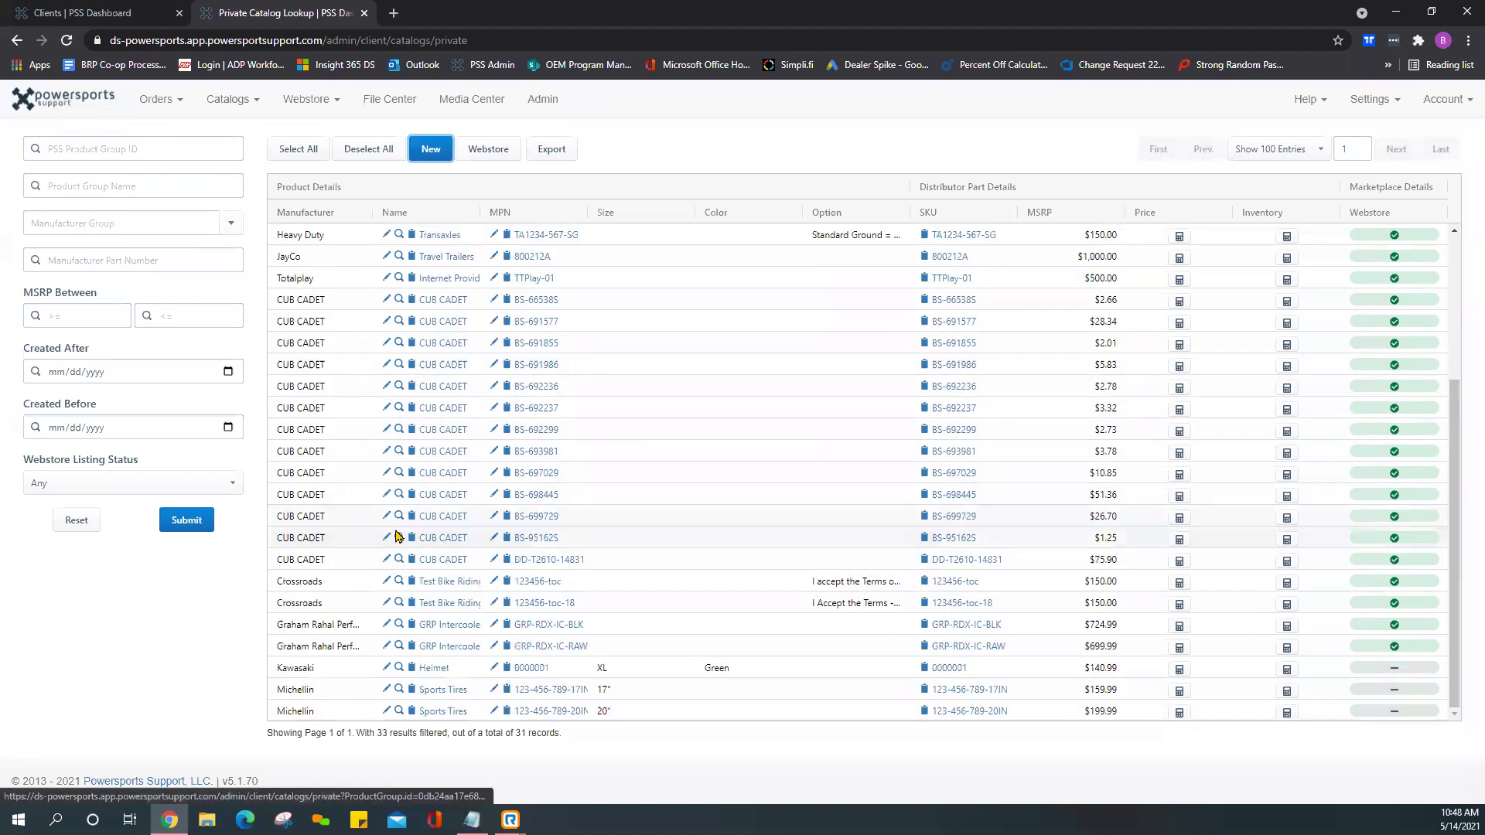
{"action": "scroll", "coordinate": [337, 589], "scroll_direction": "up", "scroll_amount": 3}
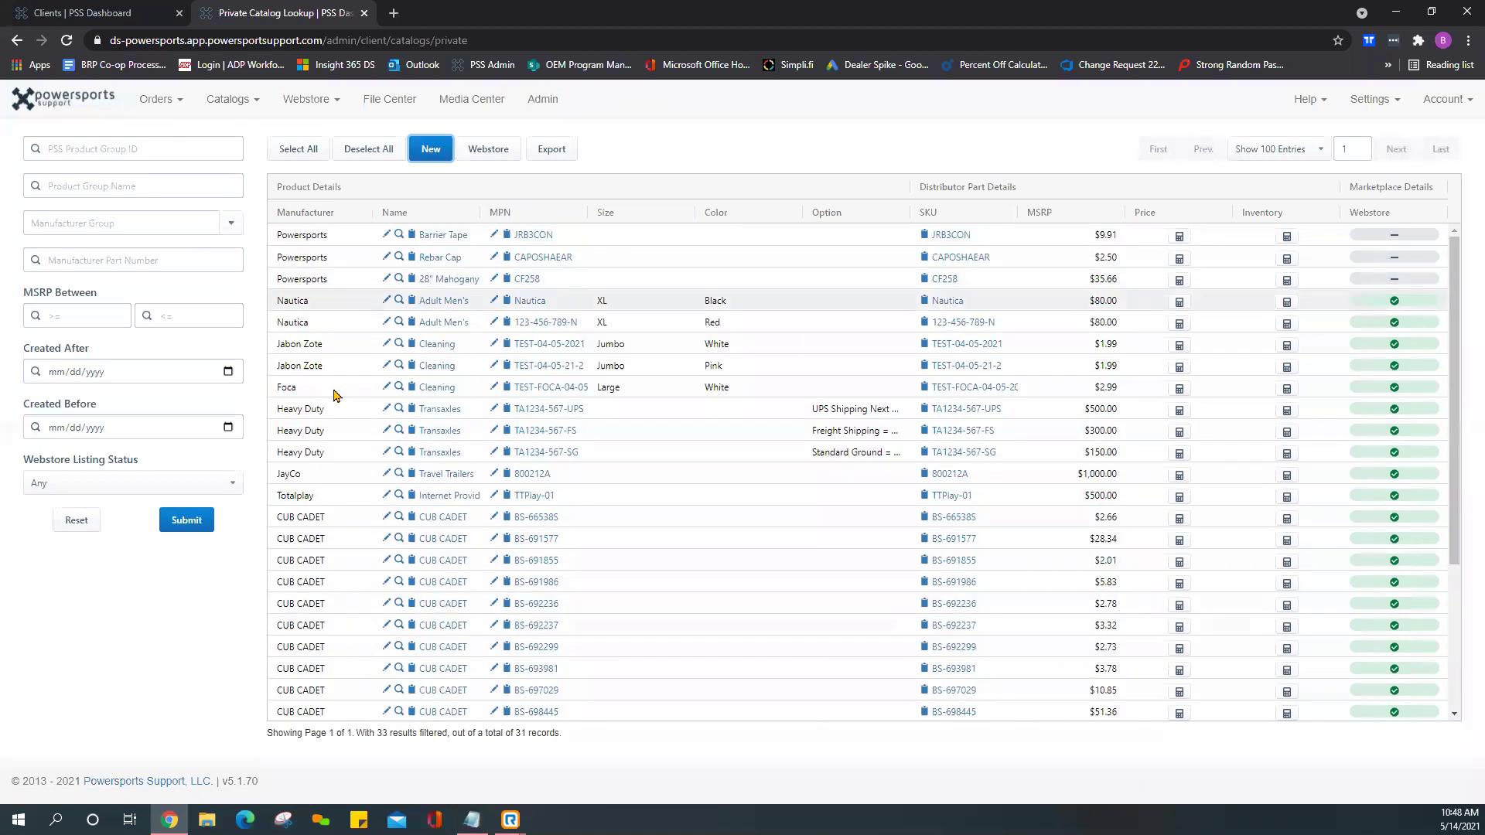
{"action": "scroll", "coordinate": [374, 540], "scroll_direction": "down", "scroll_amount": 3}
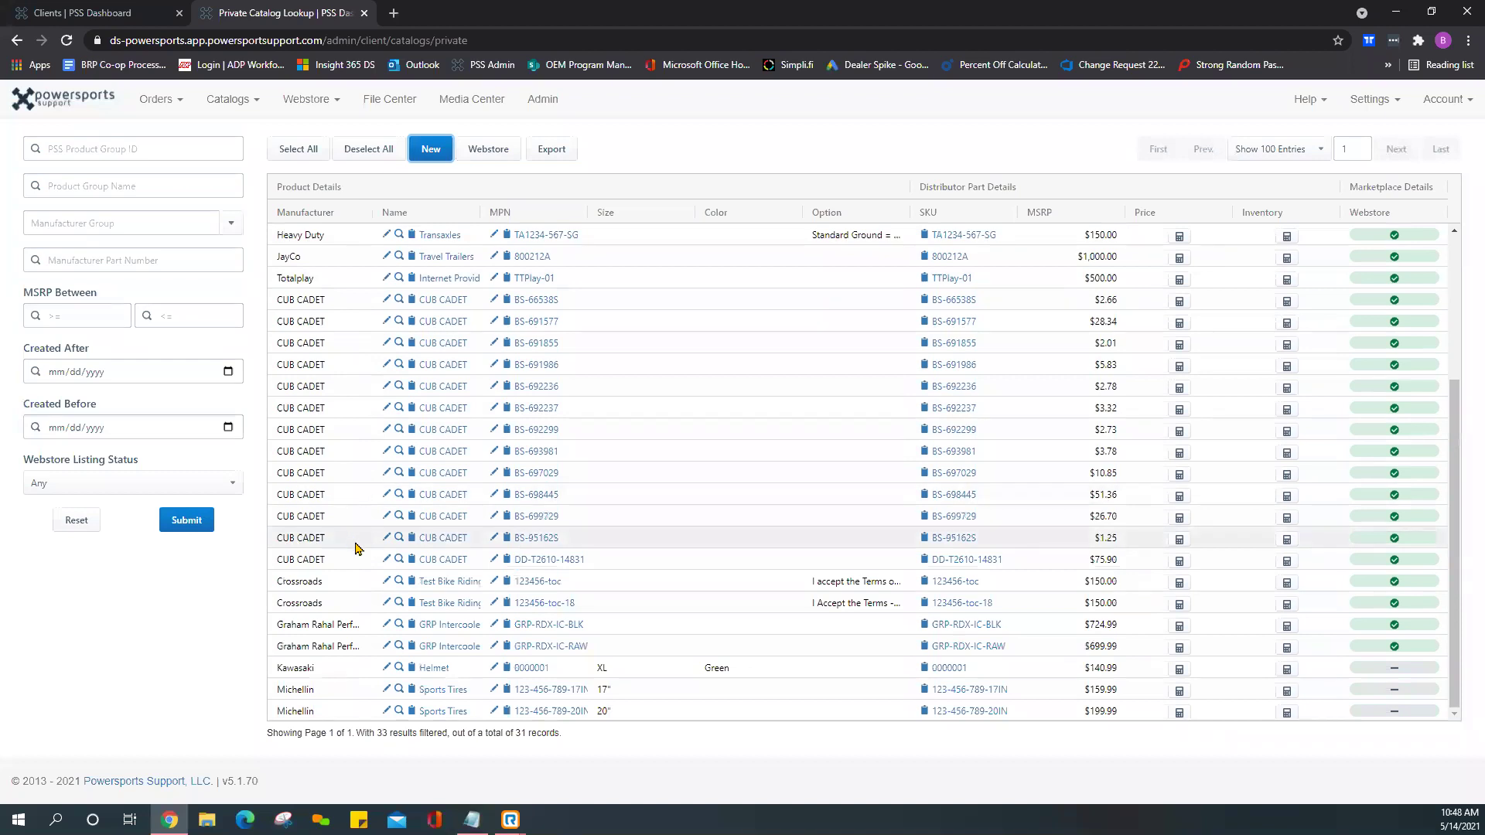
{"action": "left_click", "coordinate": [313, 692]}
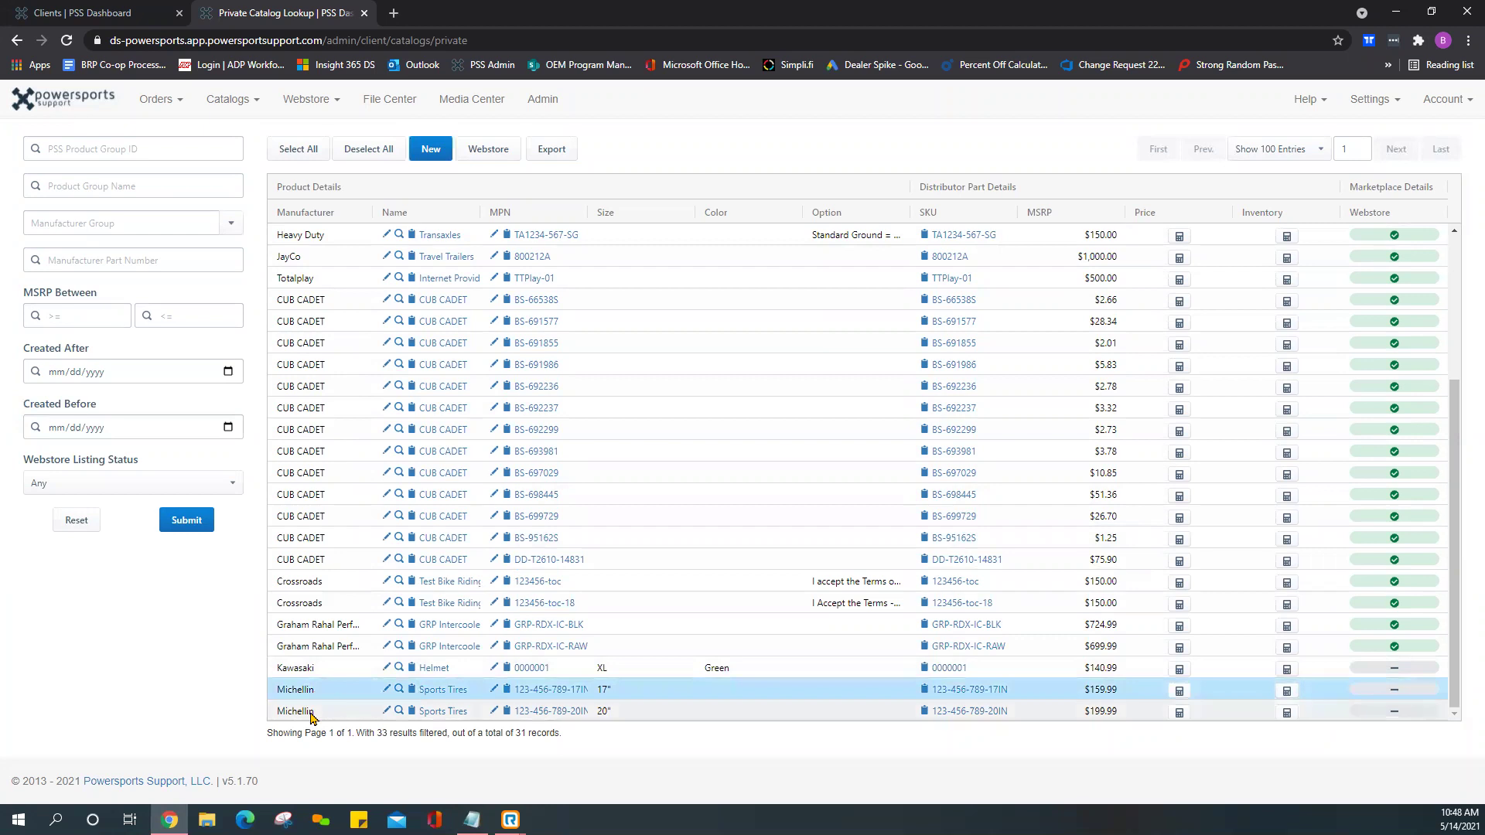
{"action": "left_click", "coordinate": [313, 713]}
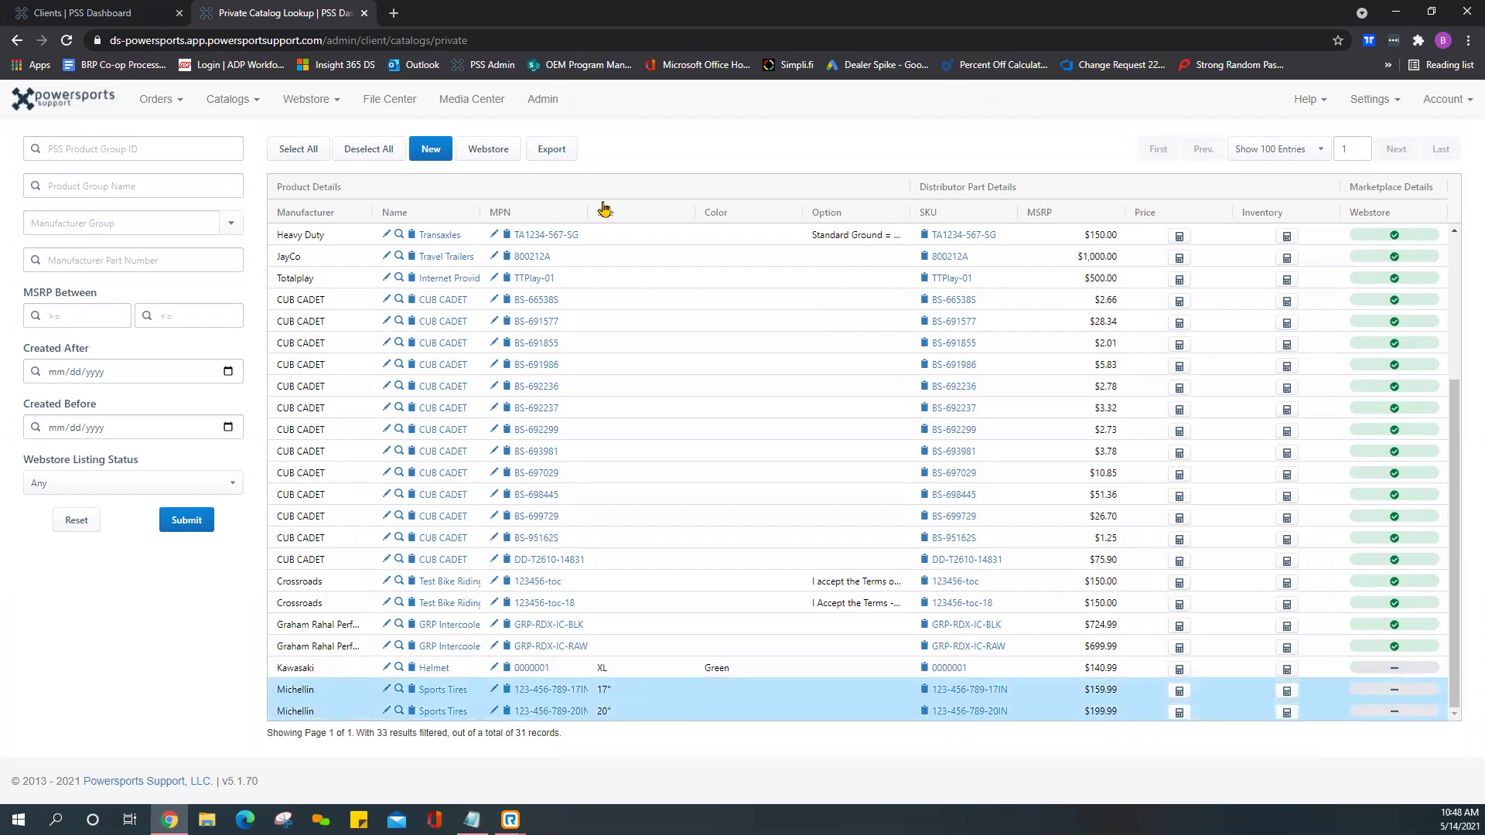
Create webstore products from both rows in Demo Items Sub, with a notification e-mail entered.
{"action": "left_click", "coordinate": [485, 152]}
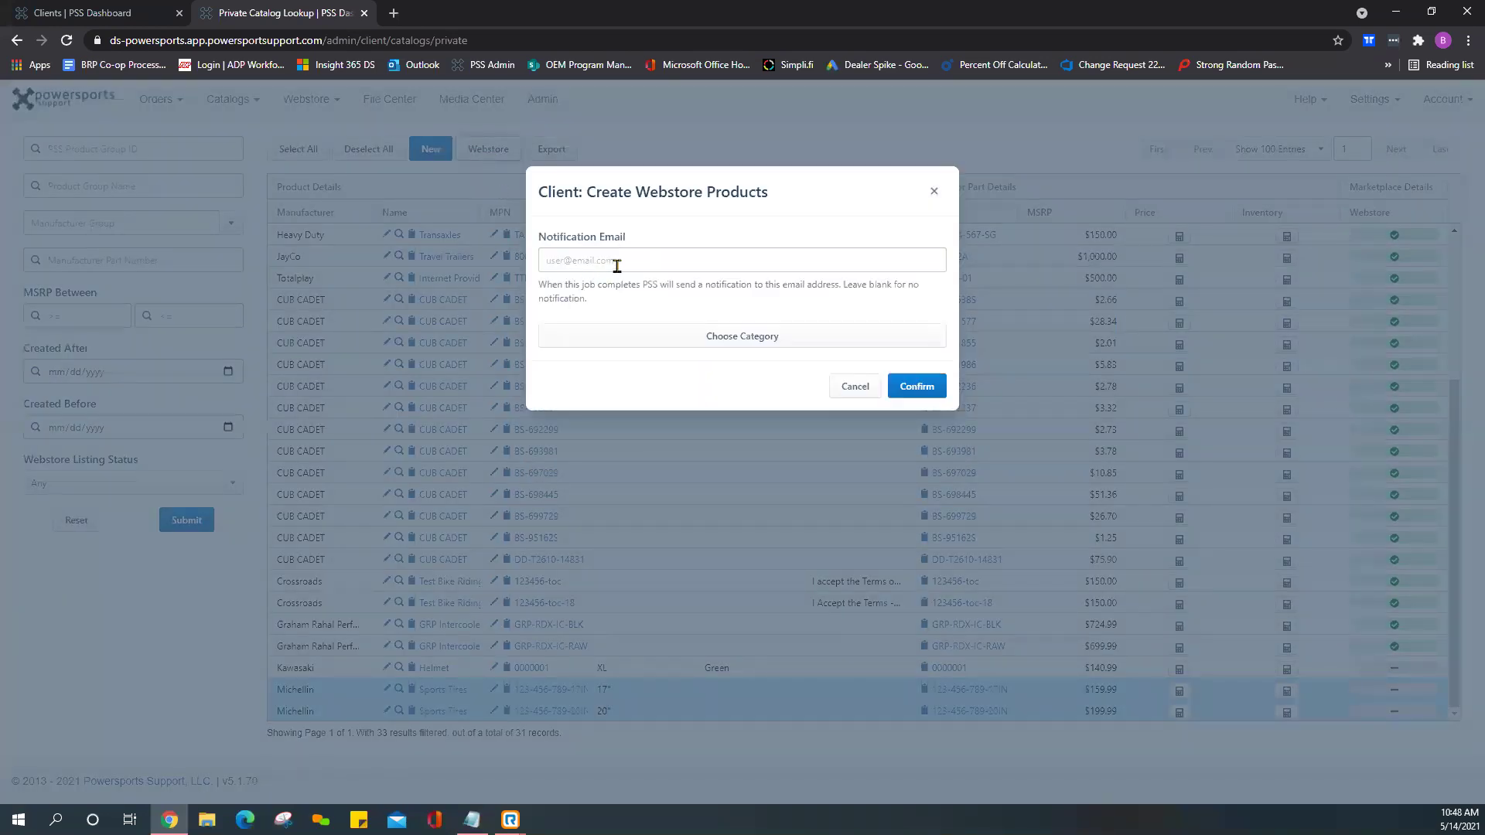
{"action": "left_click", "coordinate": [617, 266]}
{"action": "left_click", "coordinate": [615, 303]}
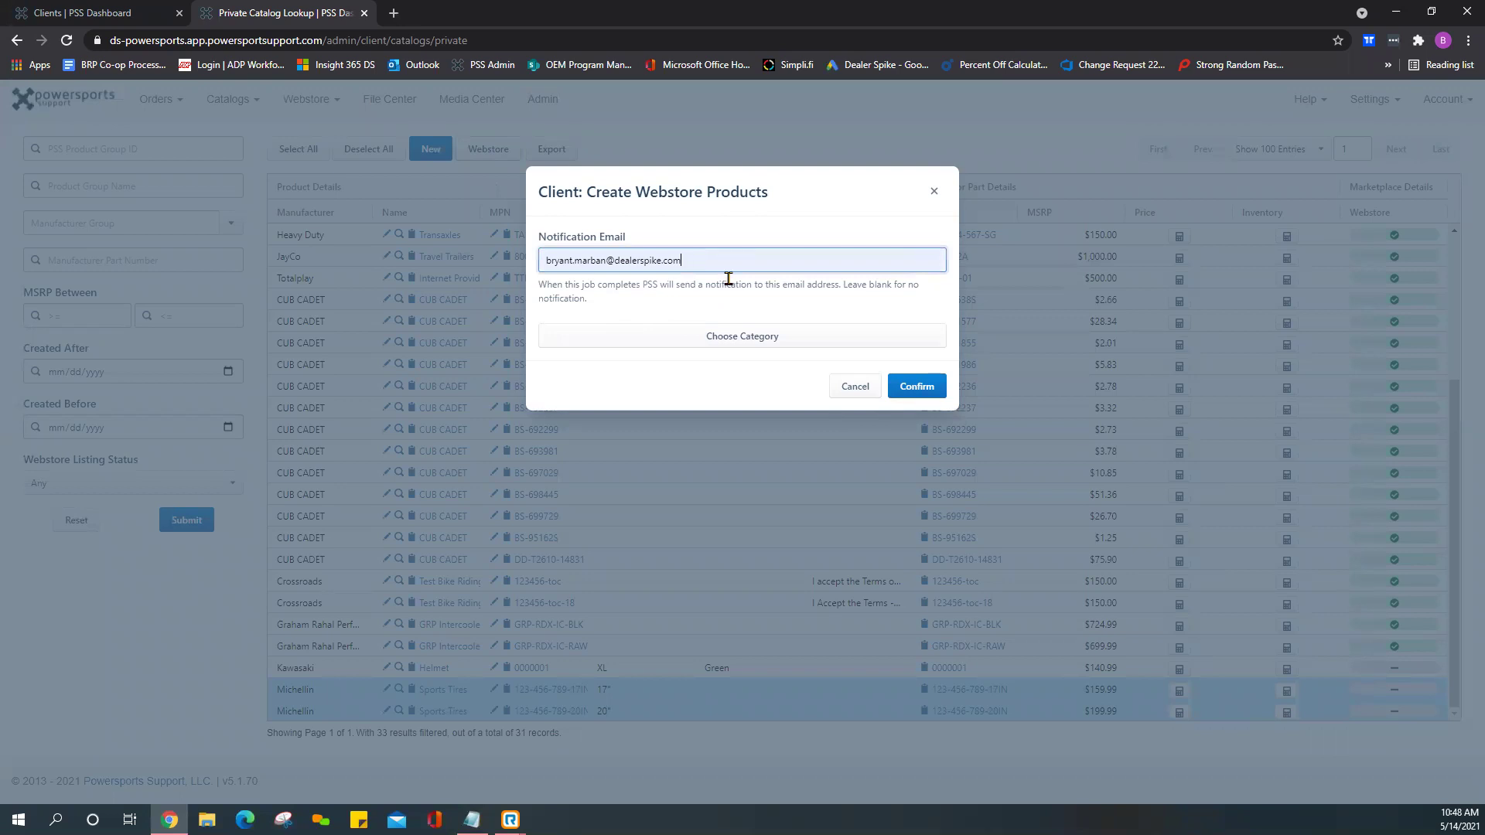
{"action": "left_click", "coordinate": [757, 341]}
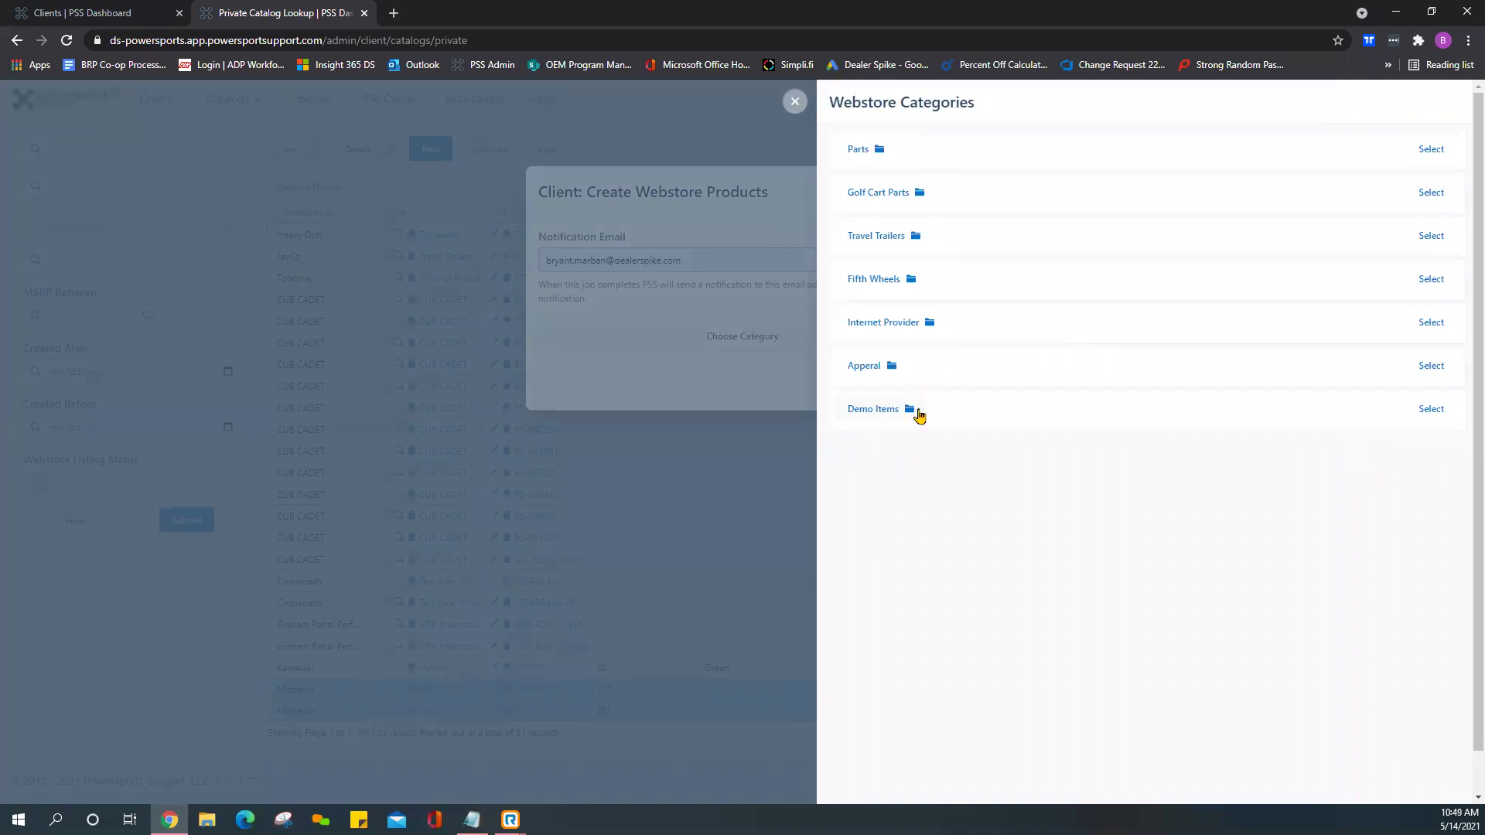
{"action": "left_click", "coordinate": [886, 412]}
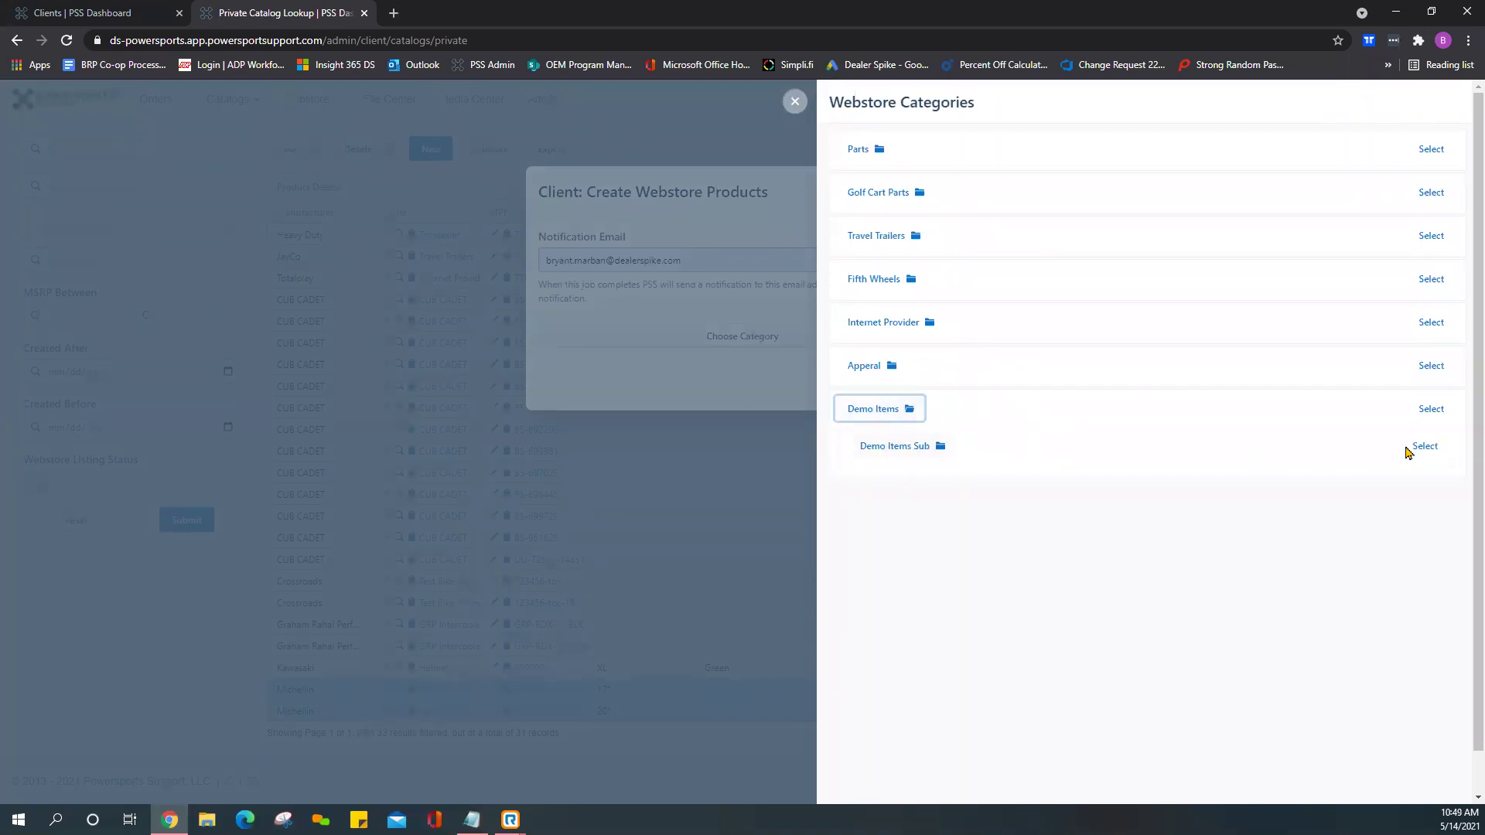
{"action": "left_click", "coordinate": [1426, 447]}
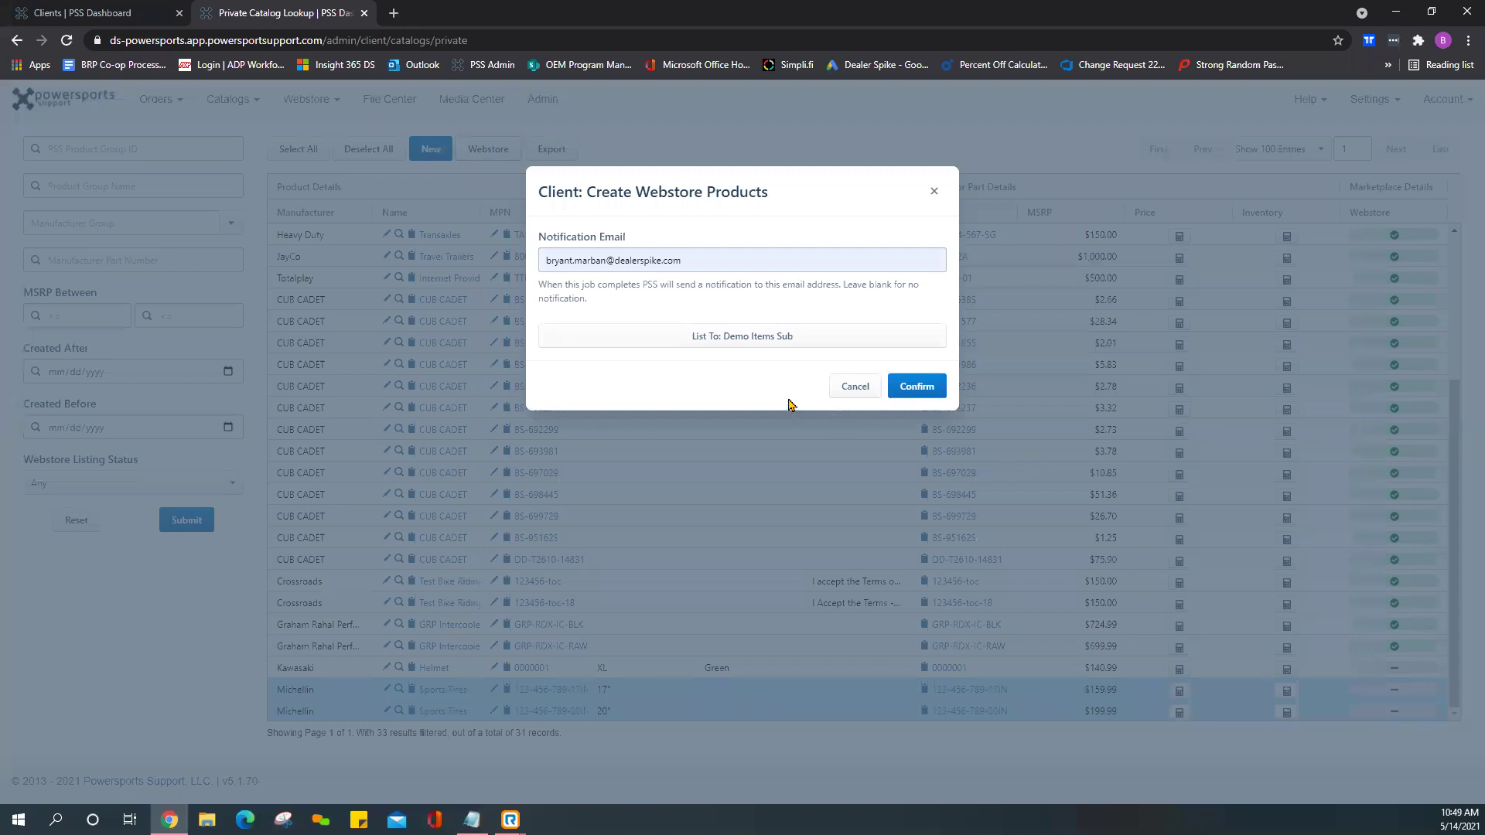
{"action": "left_click", "coordinate": [915, 387]}
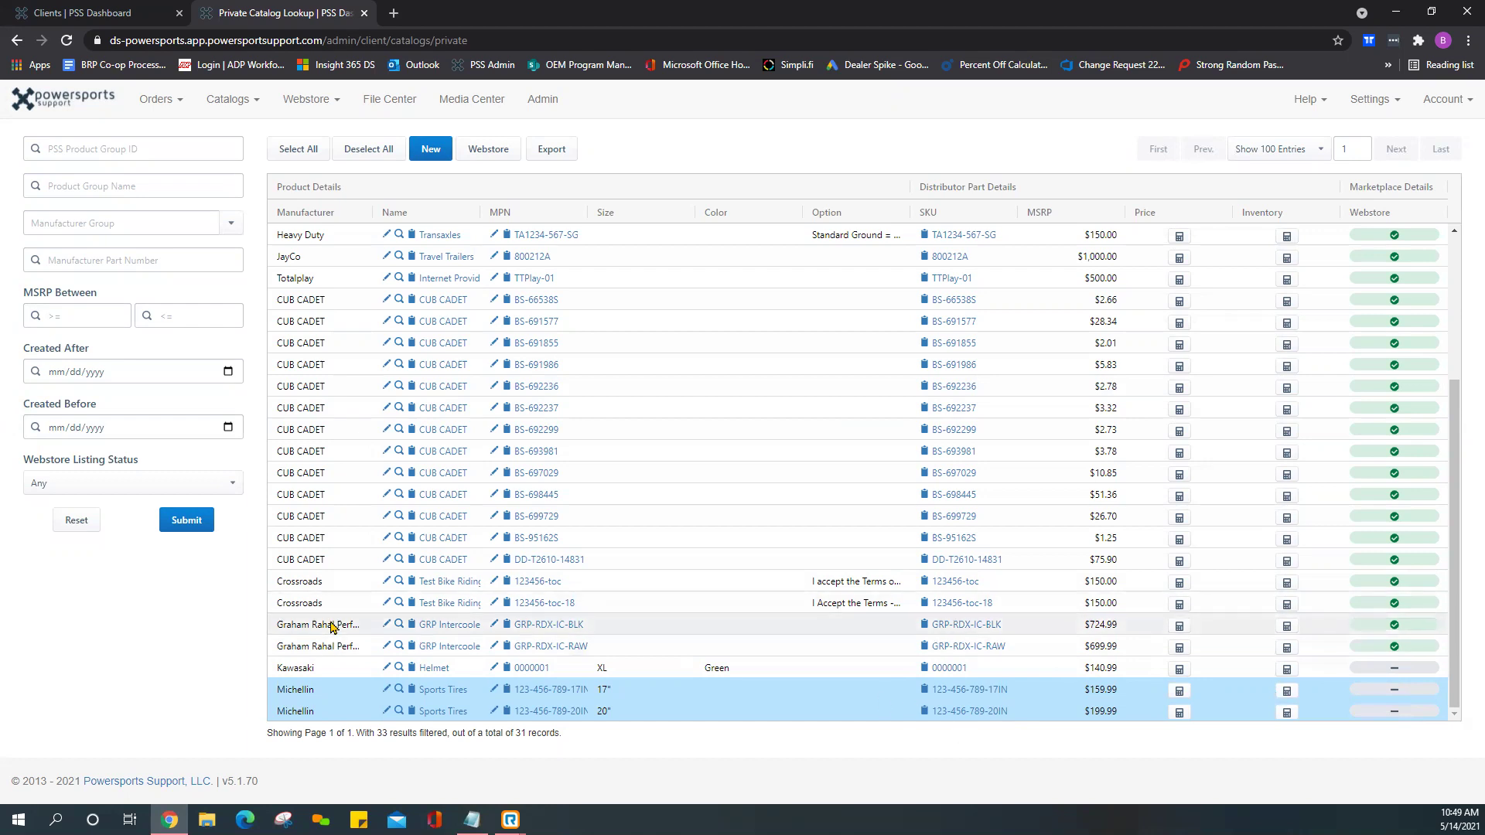
Wait for the webstore job to finish, then scroll through the 31-record catalog list.
{"action": "scroll", "coordinate": [363, 610], "scroll_direction": "up", "scroll_amount": 3}
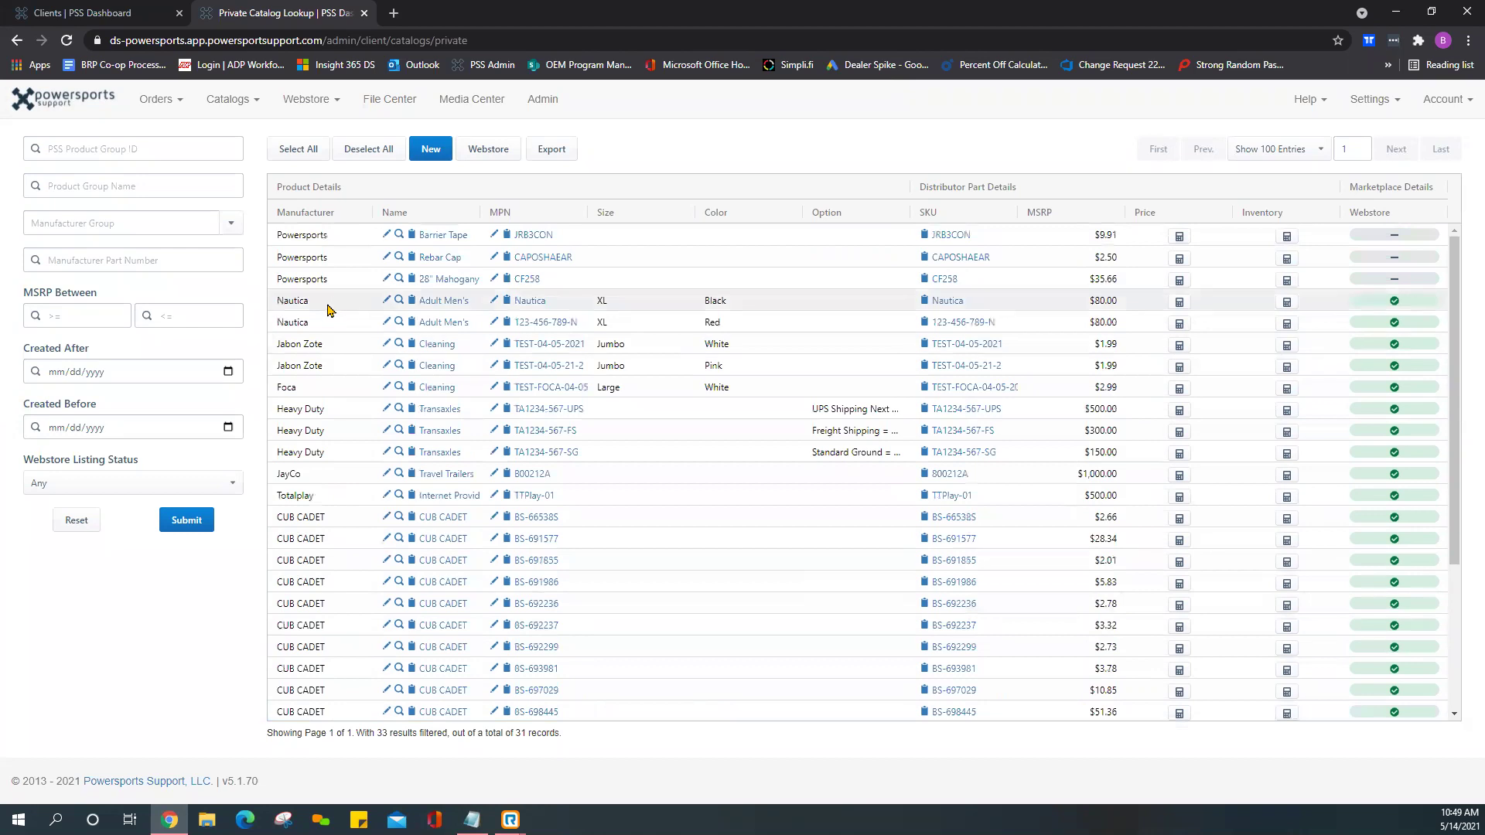
{"action": "scroll", "coordinate": [564, 484], "scroll_direction": "down", "scroll_amount": 3}
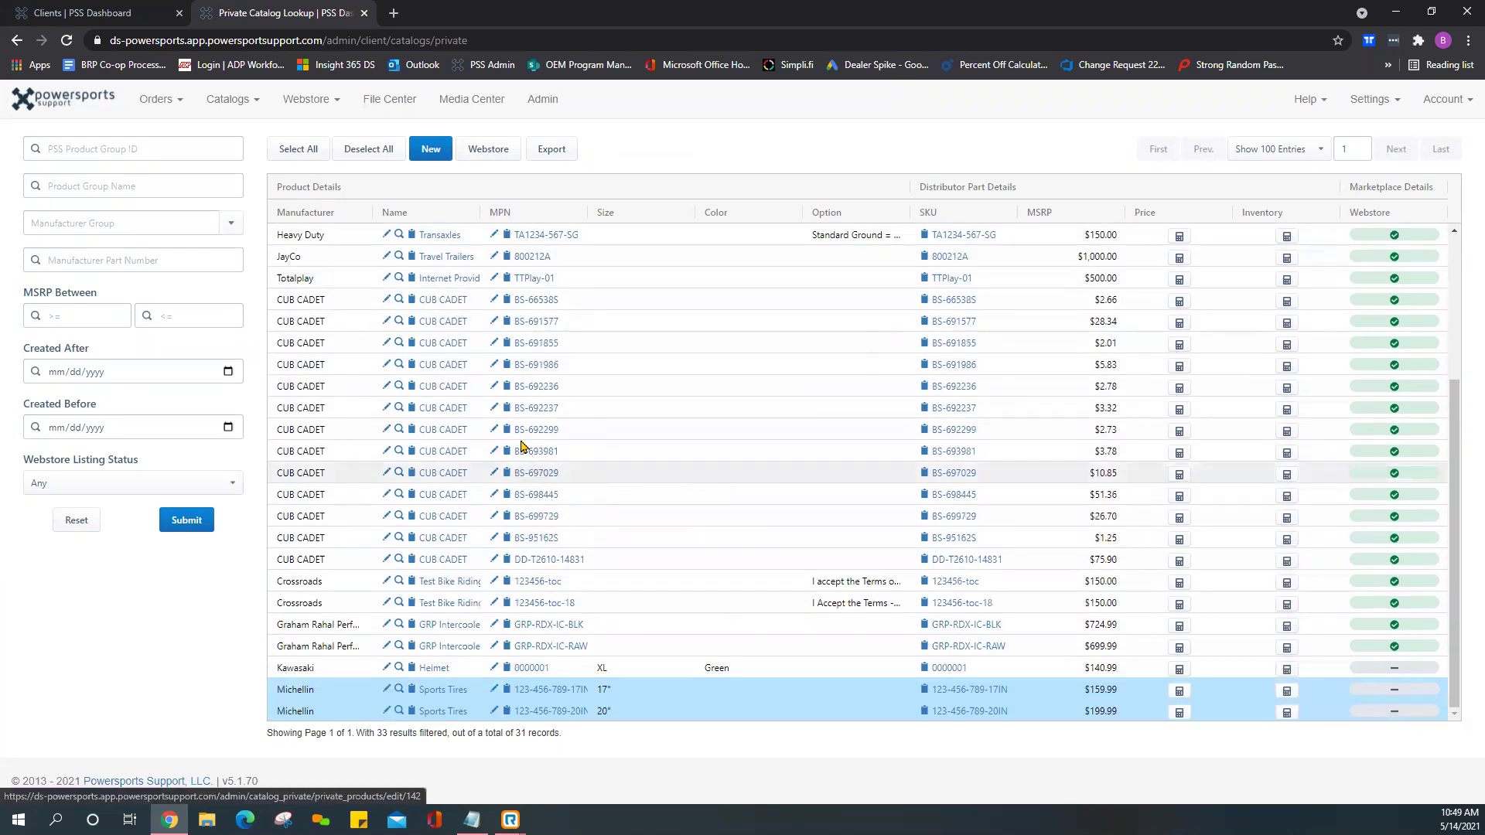
{"action": "scroll", "coordinate": [650, 432], "scroll_direction": "up", "scroll_amount": 3}
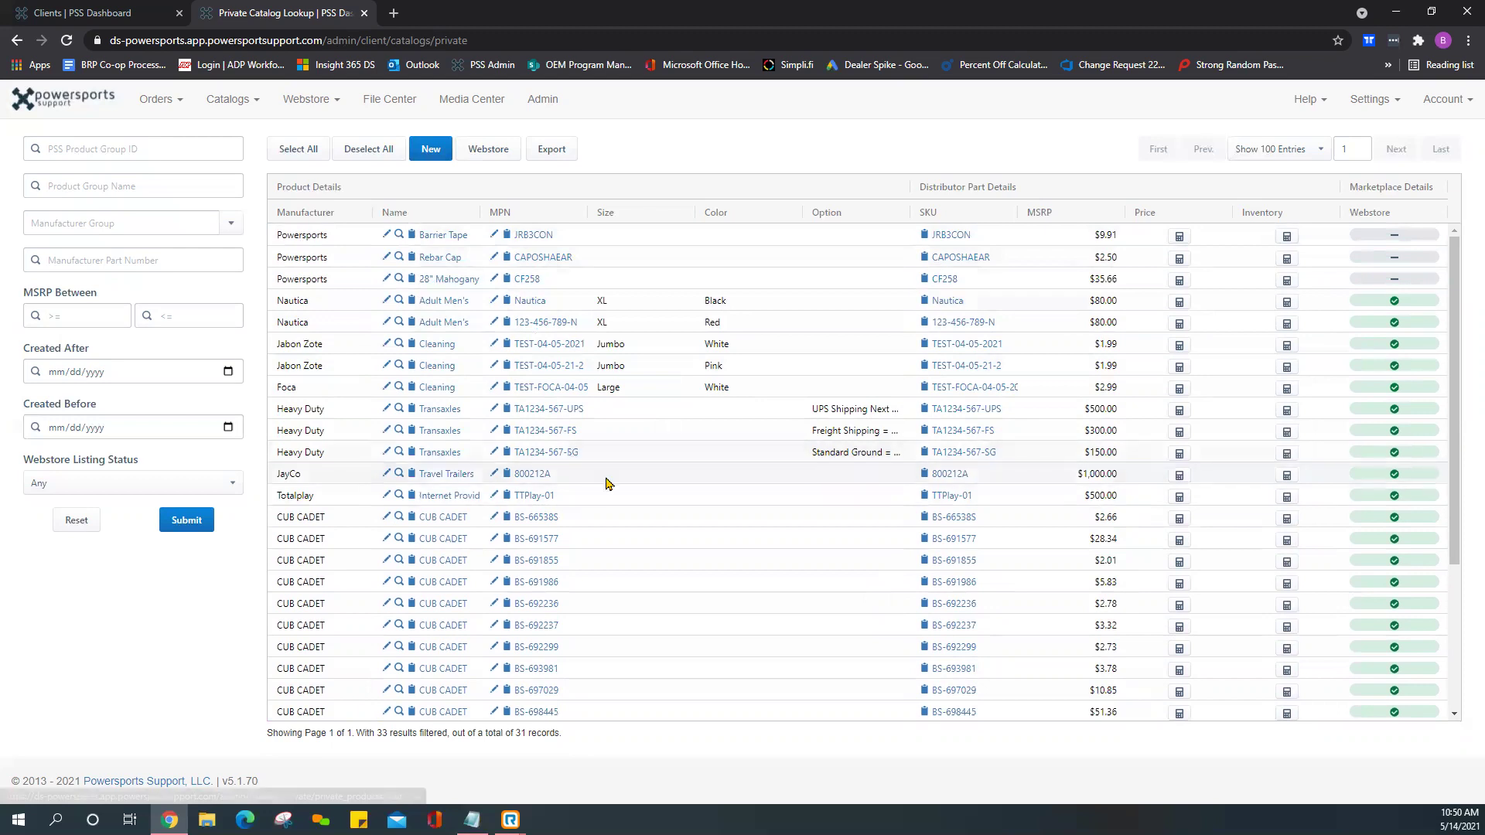
{"action": "scroll", "coordinate": [607, 484], "scroll_direction": "down", "scroll_amount": 2}
{"action": "scroll", "coordinate": [608, 484], "scroll_direction": "up", "scroll_amount": 3}
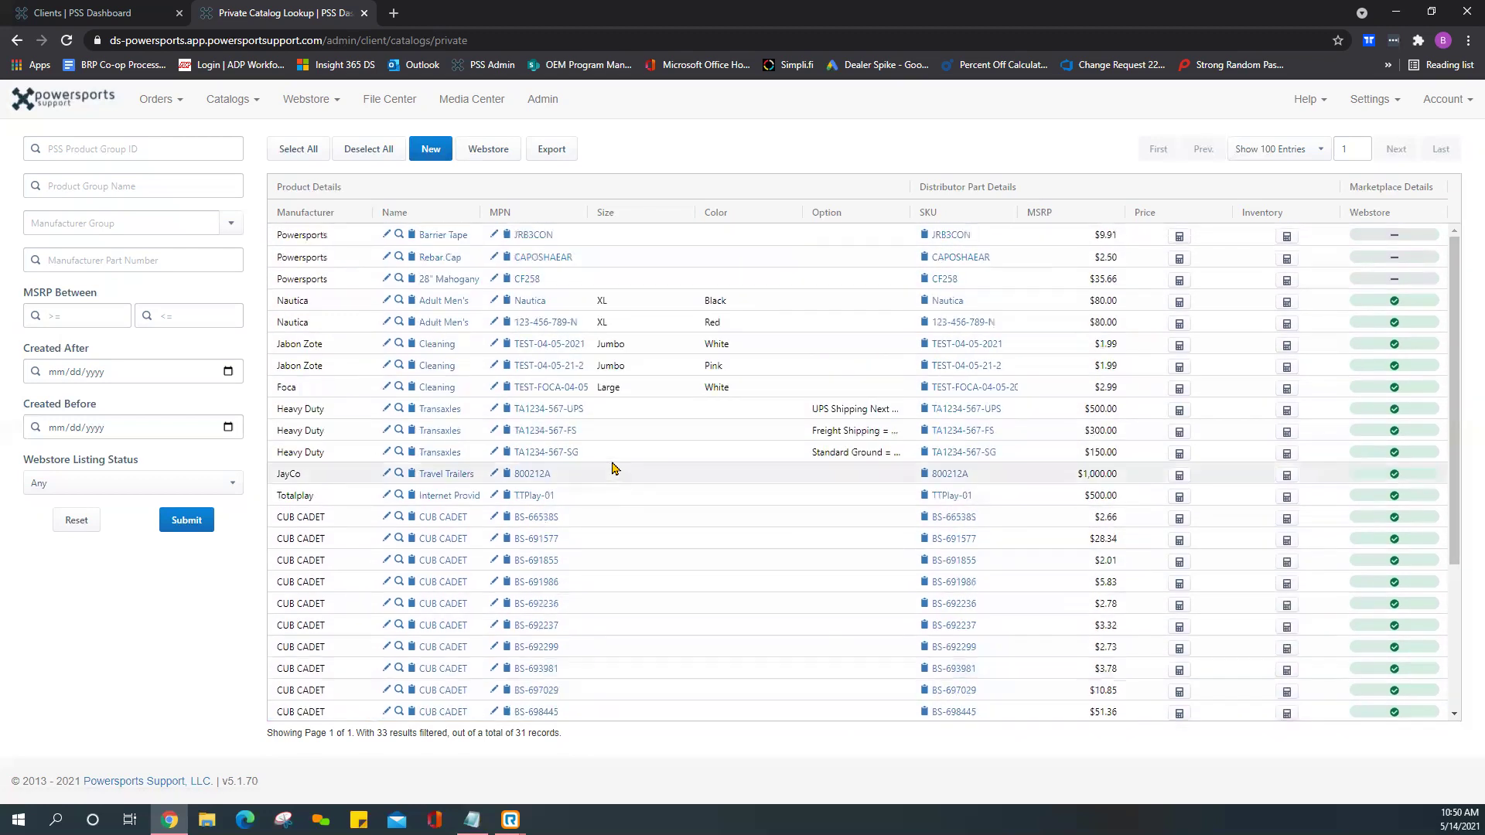